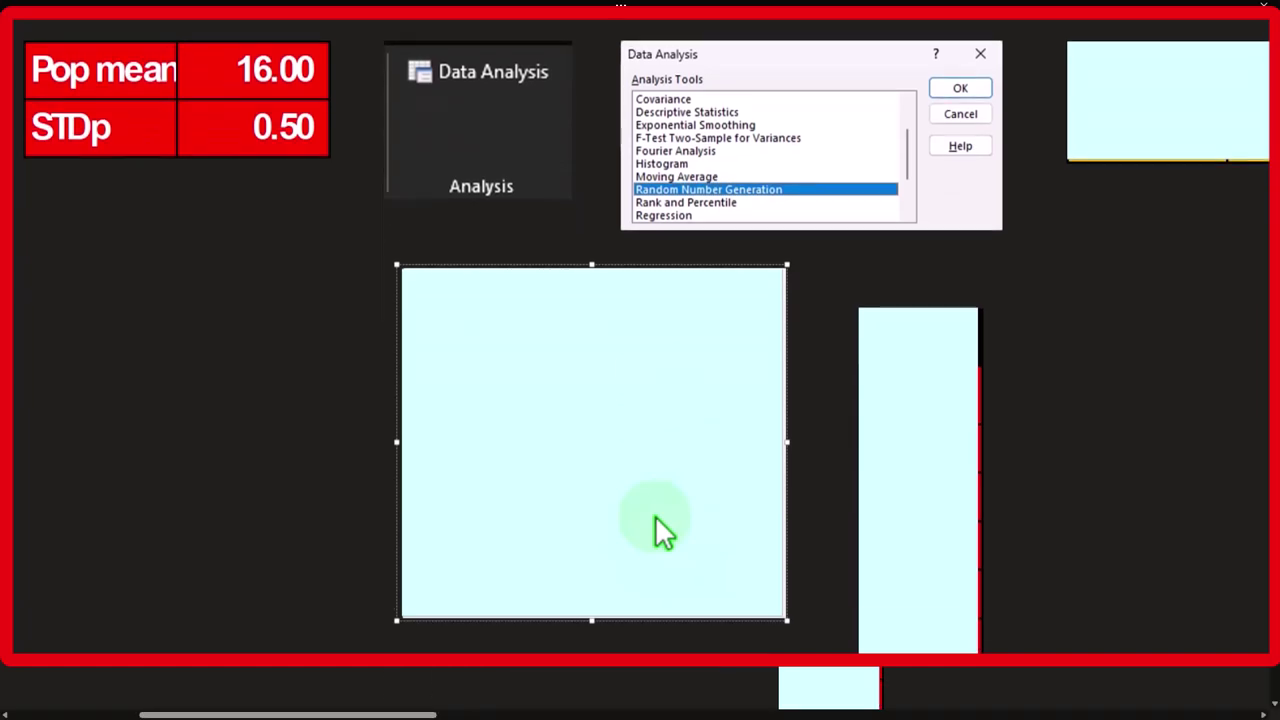
Step: Remove the blank covers hiding the Random Number Generation settings and the Pop column, and view the first population values
{"action": "left_click", "coordinate": [656, 518]}
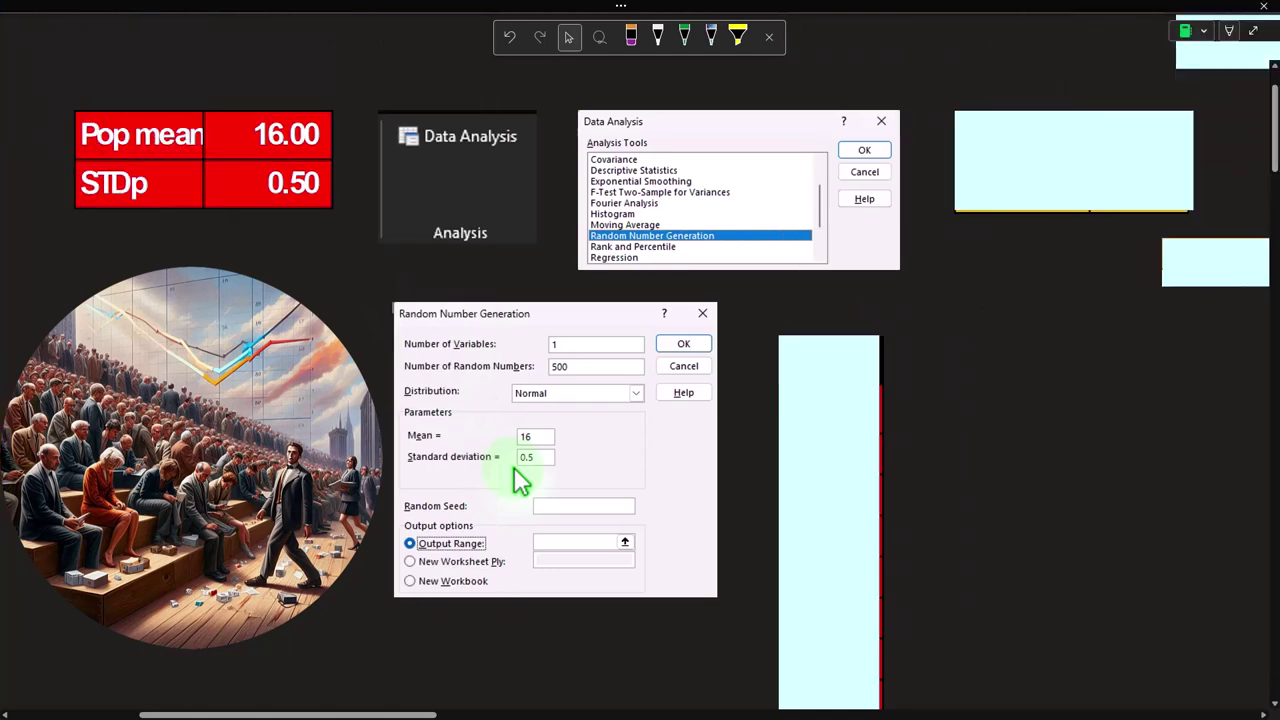
{"action": "left_click", "coordinate": [811, 404]}
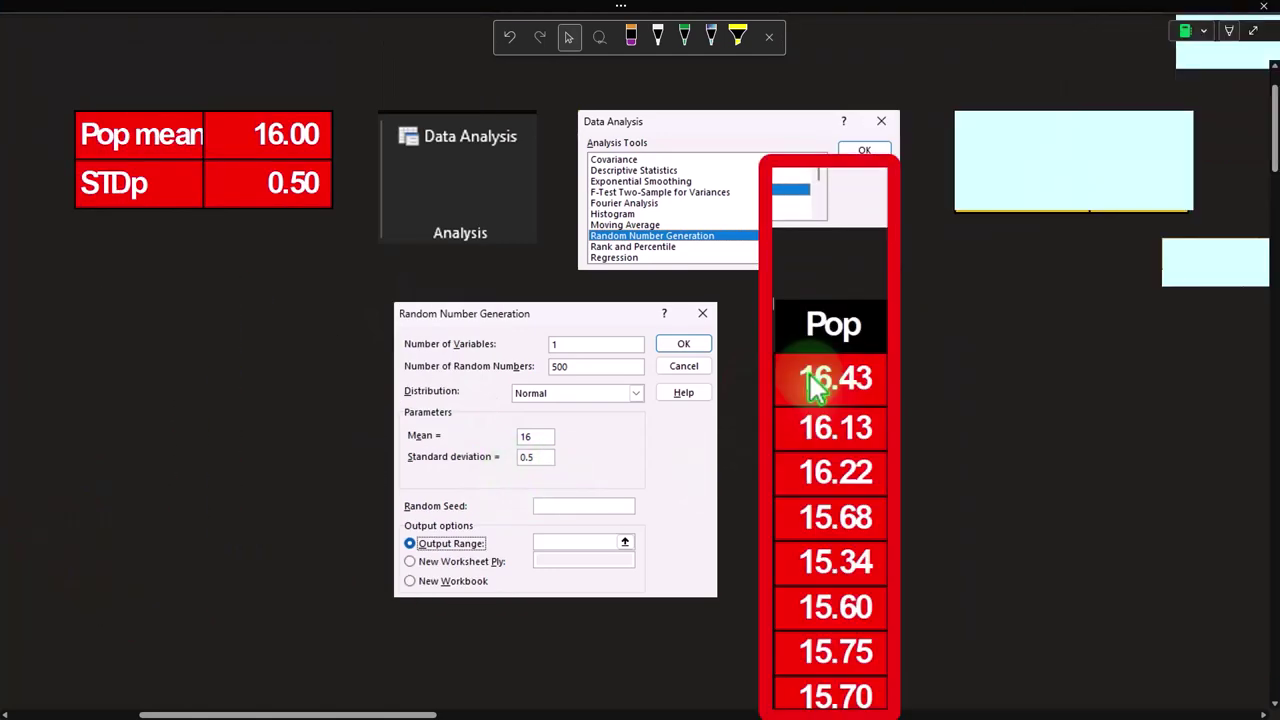
{"action": "scroll", "coordinate": [820, 340], "scroll_direction": "down", "scroll_amount": 1}
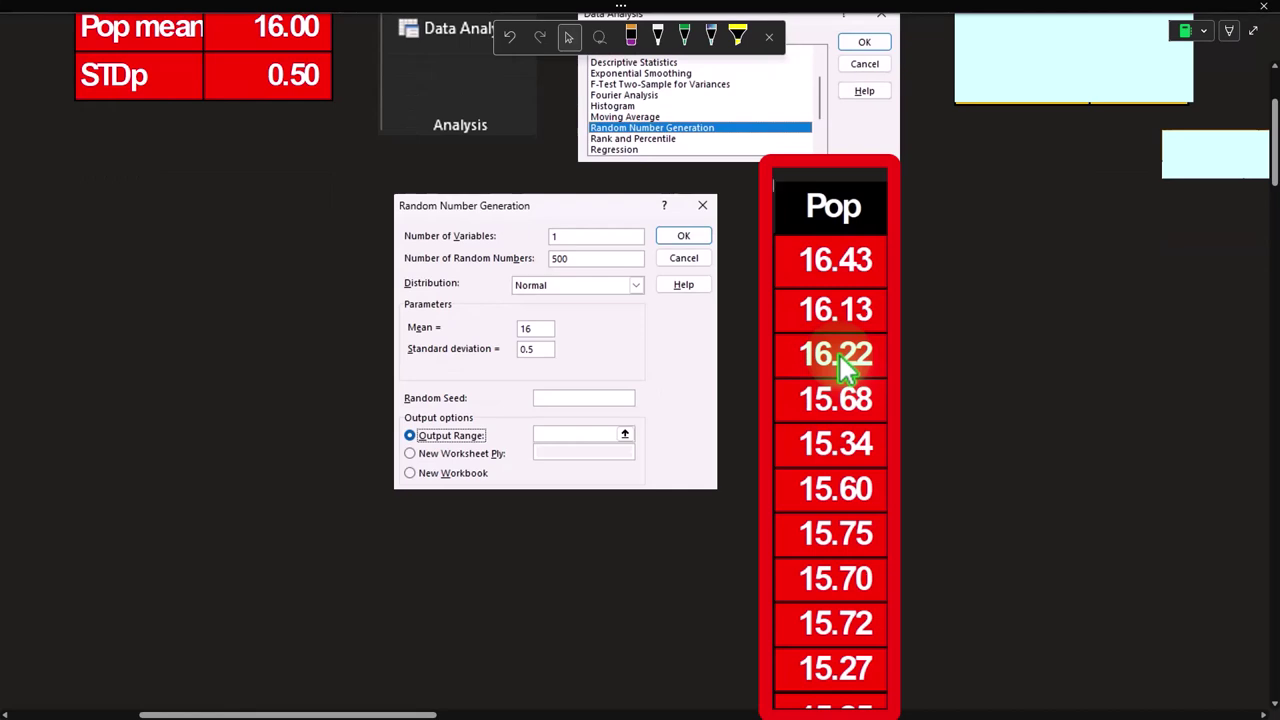
{"action": "scroll", "coordinate": [840, 360], "scroll_direction": "up", "scroll_amount": 1}
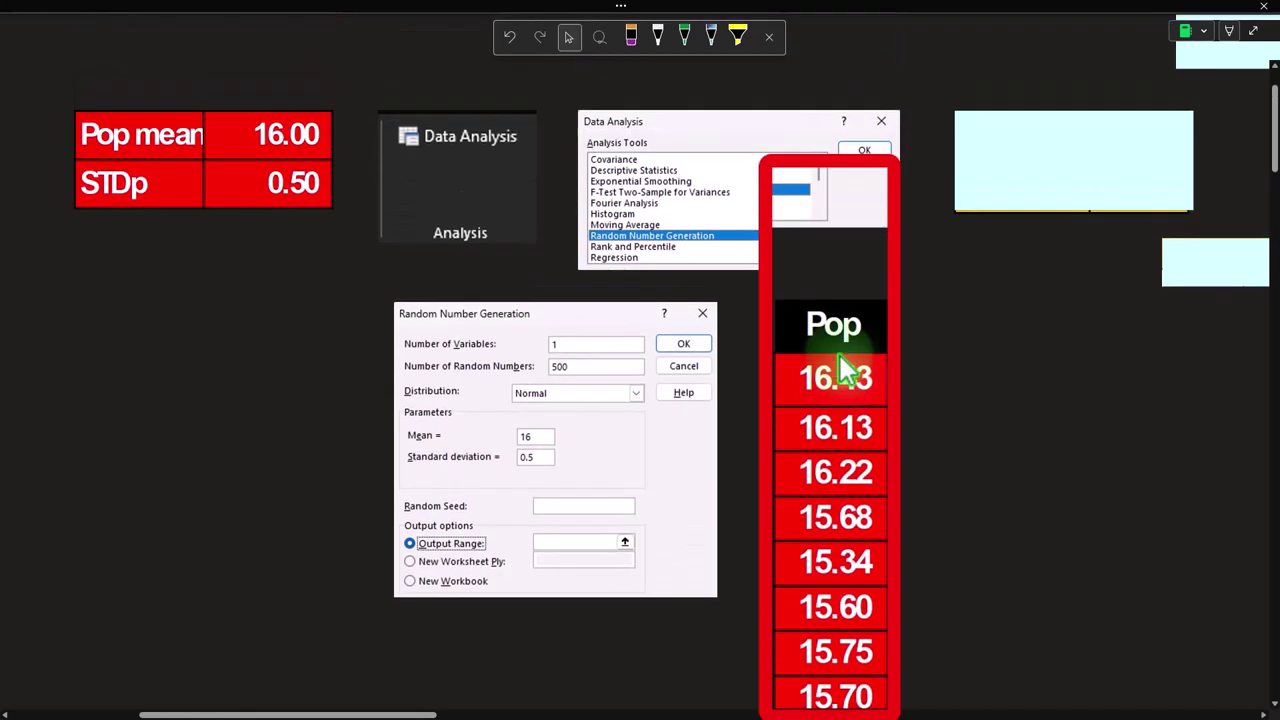
Step: Uncover the table with the Pop mean and STDp rows by shrinking and removing its blank cover
{"action": "left_click", "coordinate": [375, 710]}
{"action": "left_click_drag", "start_coordinate": [378, 712], "coordinate": [467, 712]}
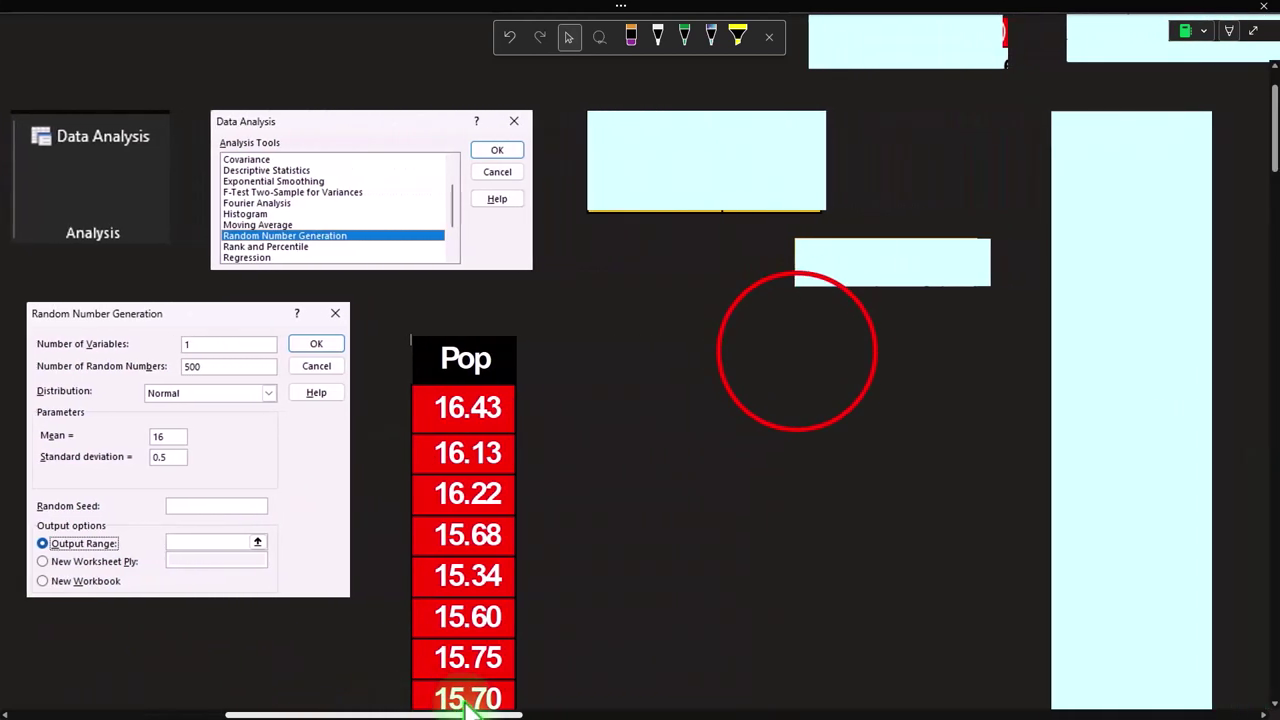
{"action": "left_click", "coordinate": [700, 180]}
{"action": "left_click_drag", "start_coordinate": [800, 128], "coordinate": [788, 205]}
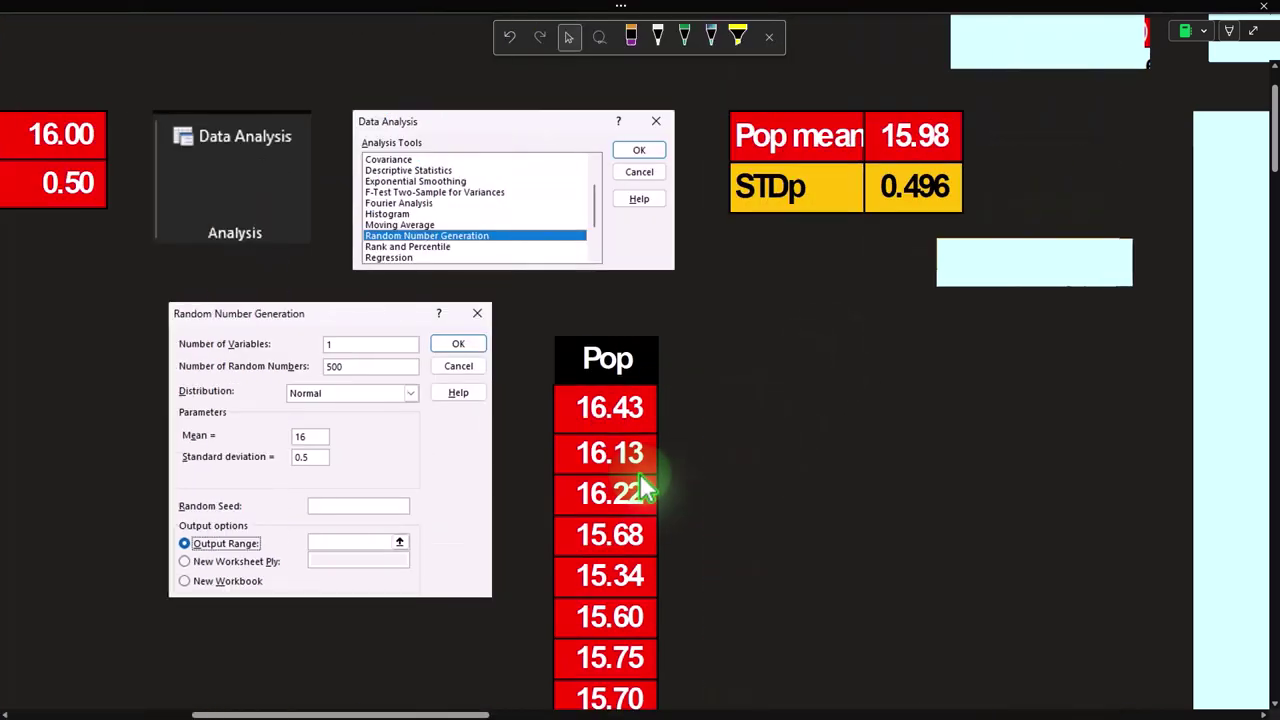
Step: Look through the Pop column and remove the cover hiding the STDEV.P formula below the population table
{"action": "left_click_drag", "start_coordinate": [486, 714], "coordinate": [402, 714]}
{"action": "scroll", "coordinate": [389, 625], "scroll_direction": "down", "scroll_amount": 3}
{"action": "scroll", "coordinate": [389, 624], "scroll_direction": "down", "scroll_amount": 7}
{"action": "scroll", "coordinate": [389, 624], "scroll_direction": "up", "scroll_amount": 10}
{"action": "left_click_drag", "start_coordinate": [371, 714], "coordinate": [523, 714]}
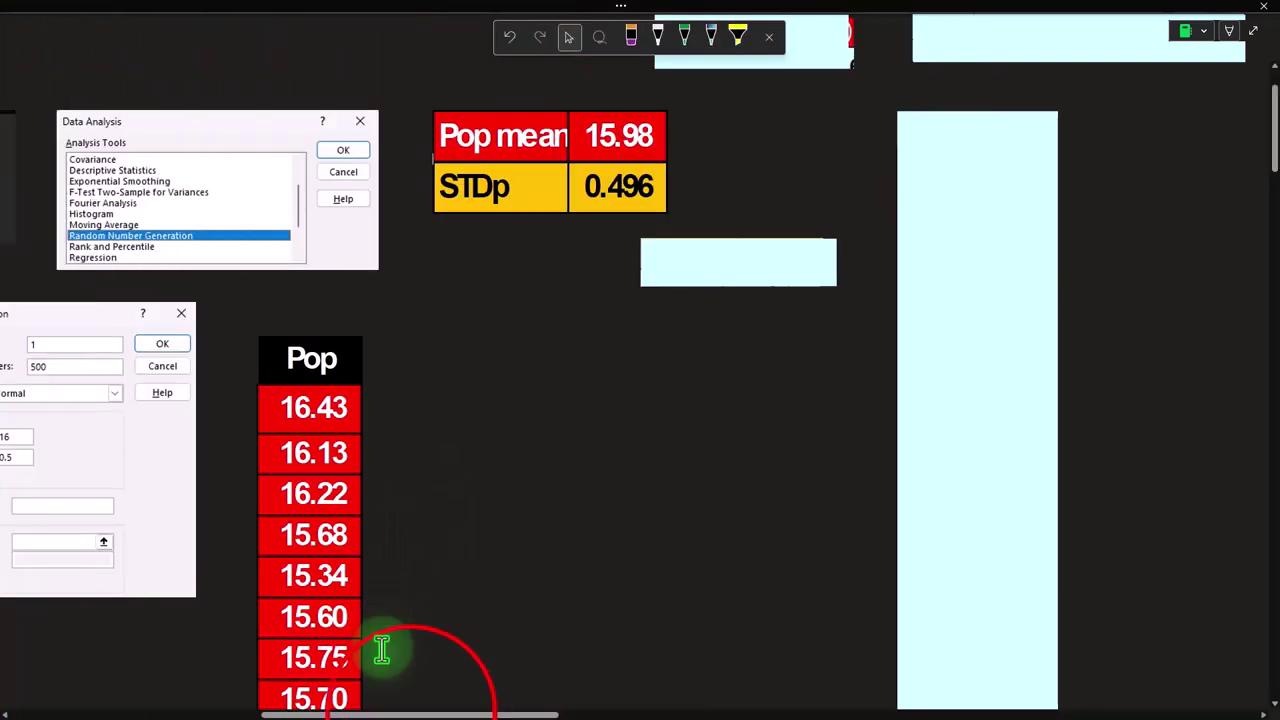
{"action": "left_click_drag", "start_coordinate": [414, 714], "coordinate": [466, 714]}
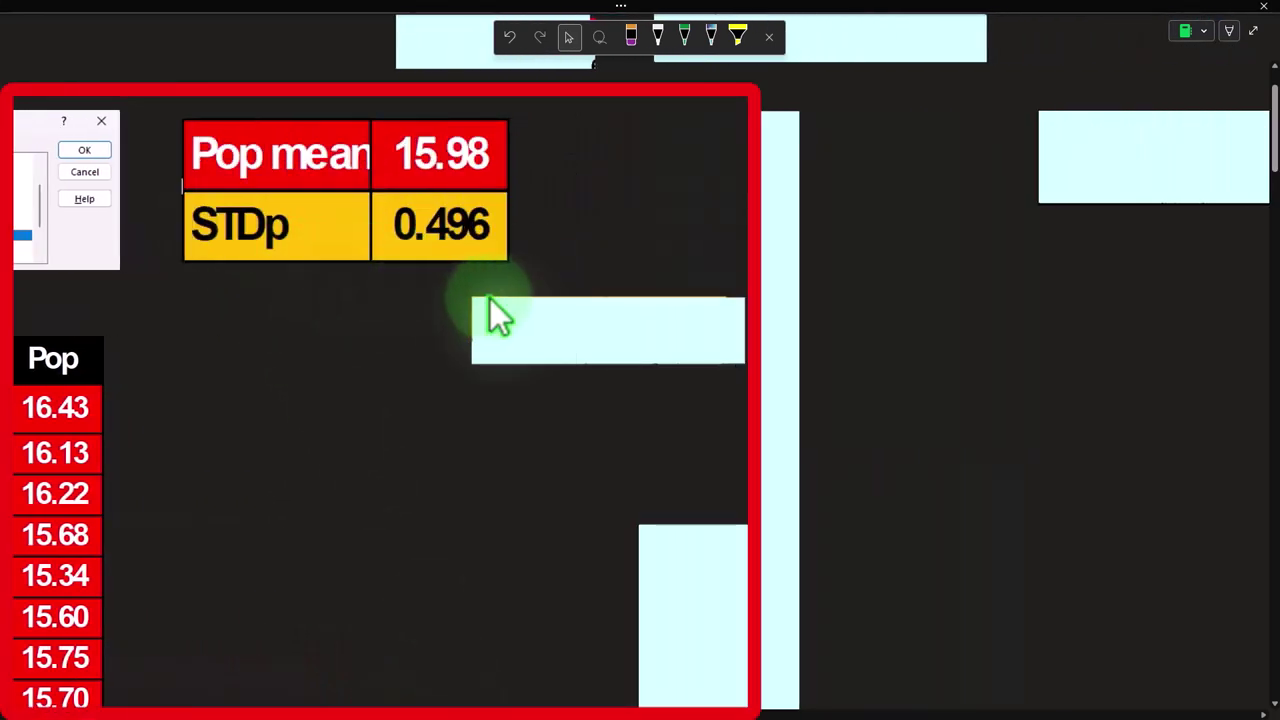
{"action": "left_click", "coordinate": [524, 314]}
{"action": "left_click", "coordinate": [525, 318]}
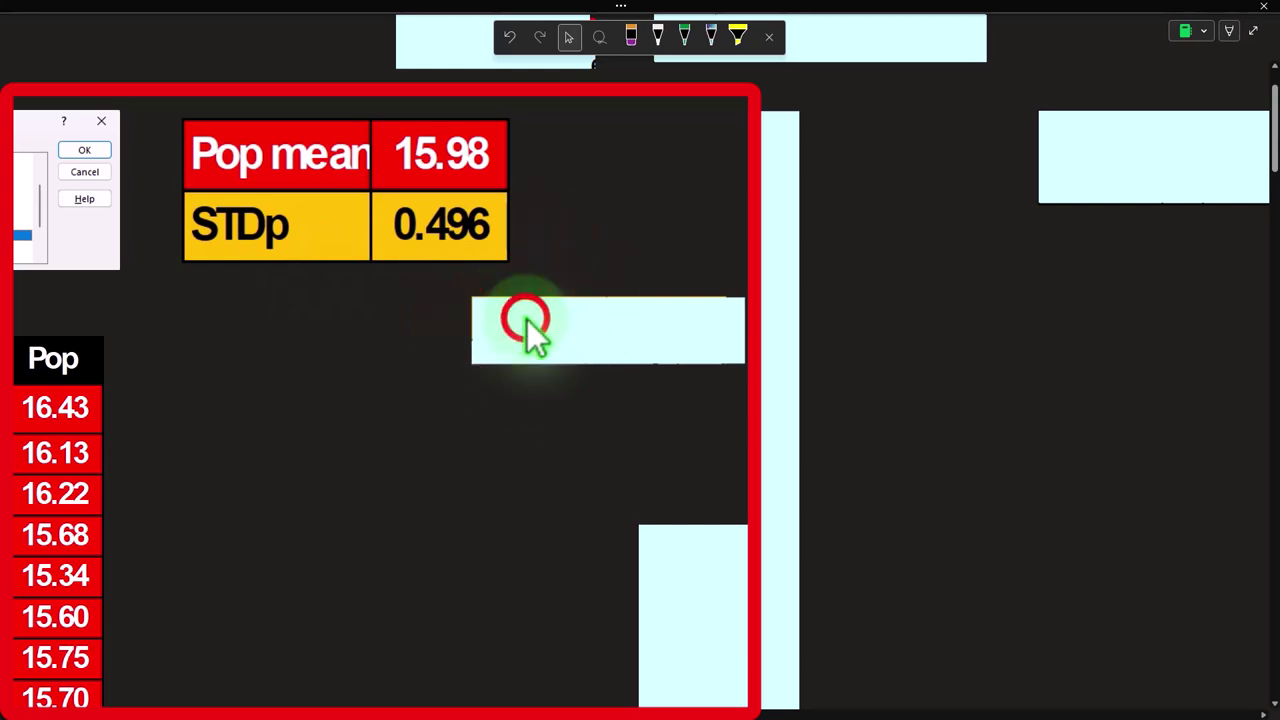
{"action": "double_click", "coordinate": [525, 318]}
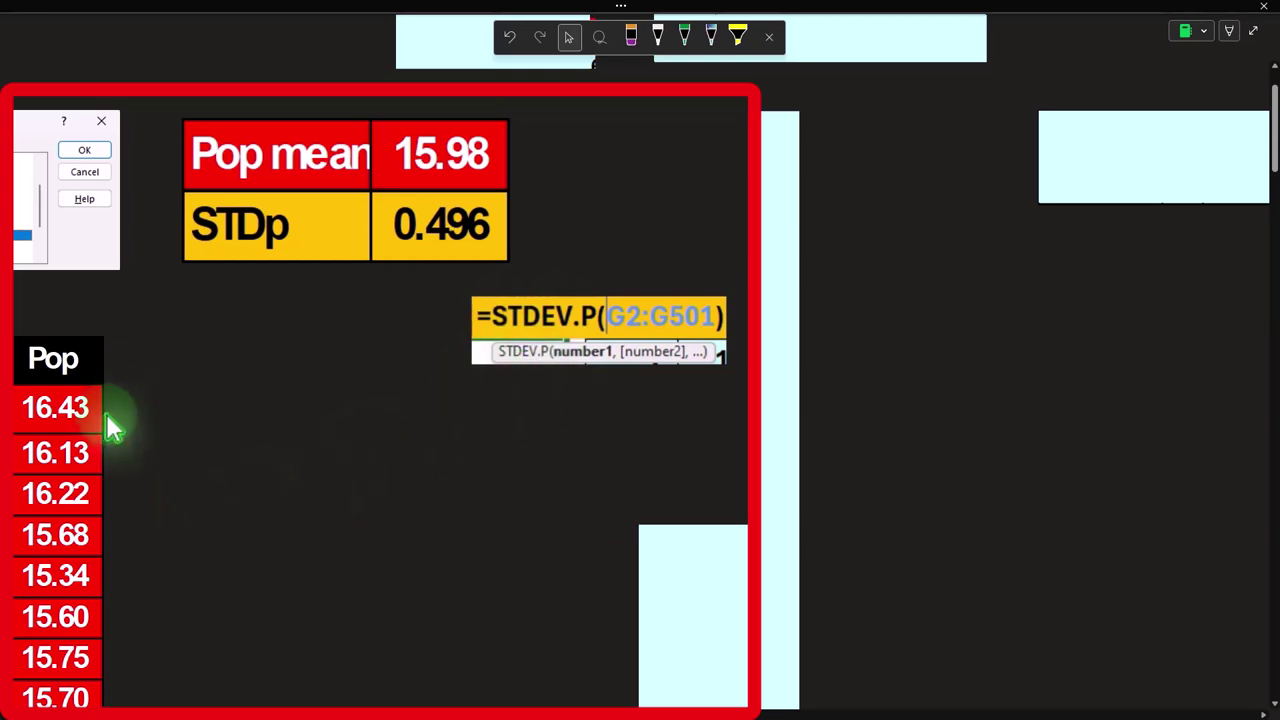
Step: Resize the cover over the Count and Sample table so only the header and first sample row are exposed
{"action": "left_click_drag", "start_coordinate": [478, 714], "coordinate": [518, 714]}
{"action": "scroll", "coordinate": [486, 628], "scroll_direction": "up", "scroll_amount": 2}
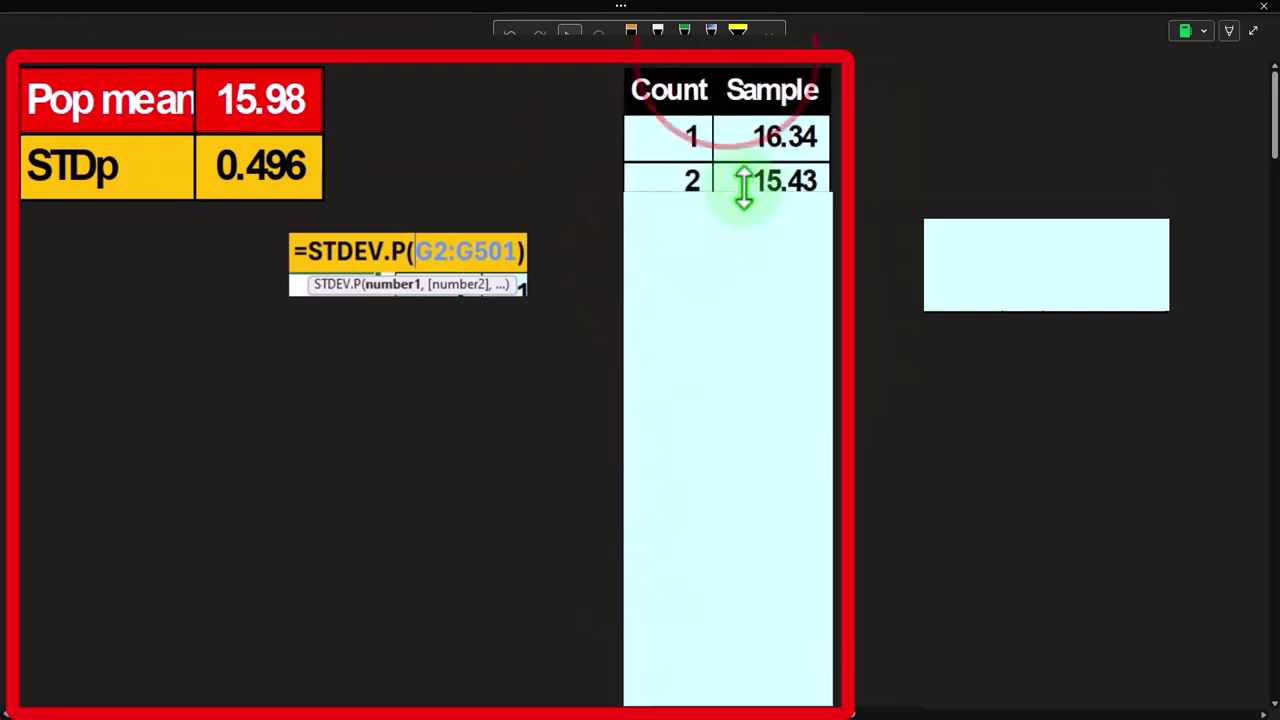
{"action": "left_click_drag", "start_coordinate": [744, 188], "coordinate": [743, 162]}
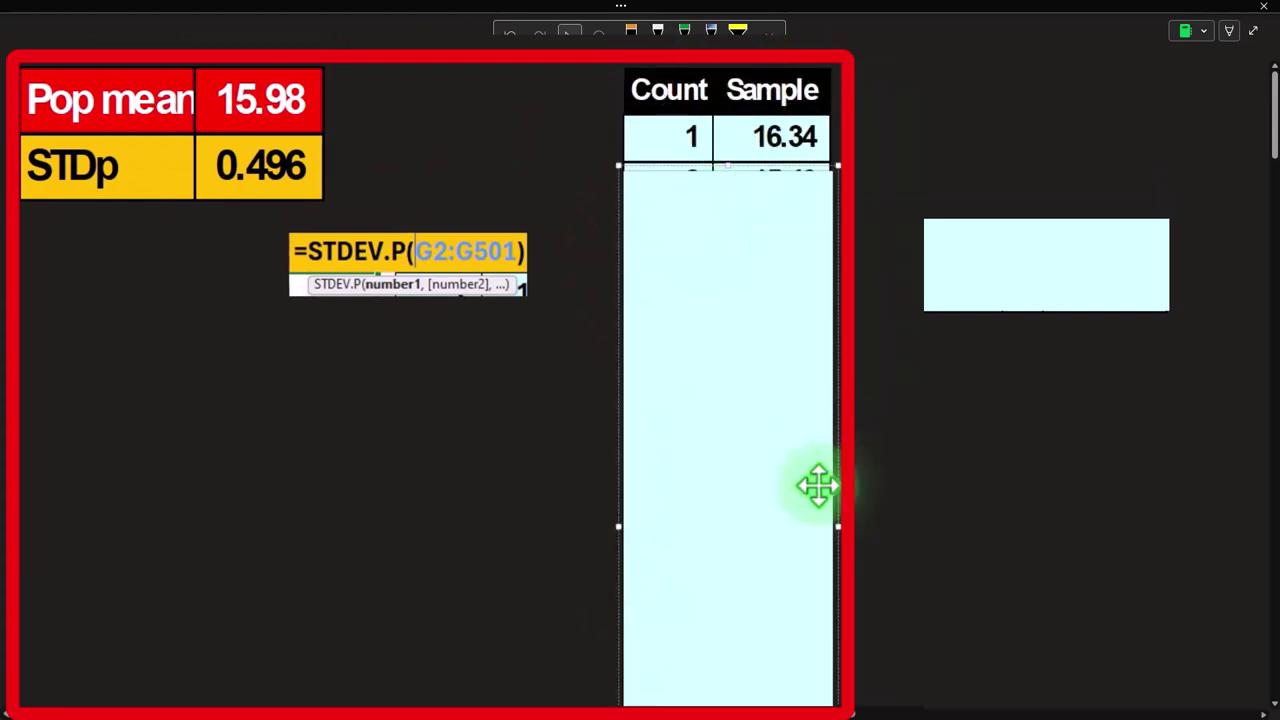
Step: Remove the covers from the AVERAGE and INDEX formulas and from the rest of the Sample table
{"action": "left_click_drag", "start_coordinate": [575, 712], "coordinate": [523, 700]}
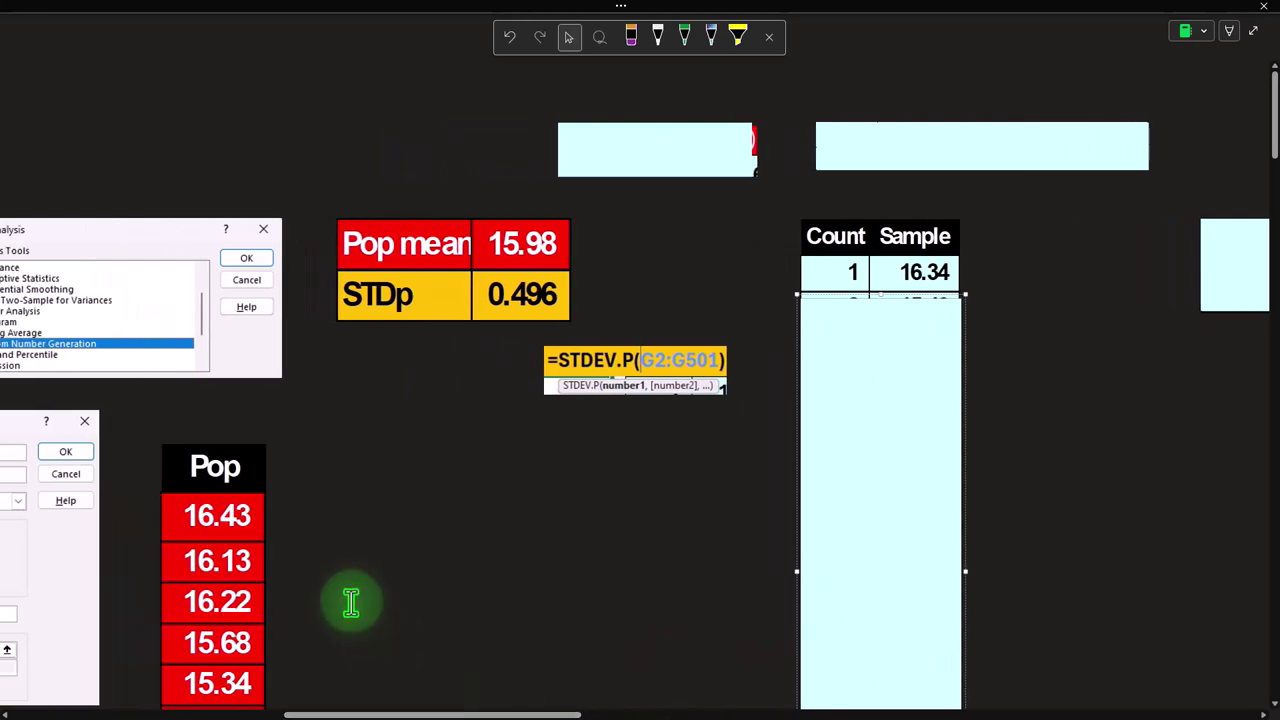
{"action": "scroll", "coordinate": [351, 603], "scroll_direction": "down", "scroll_amount": 2}
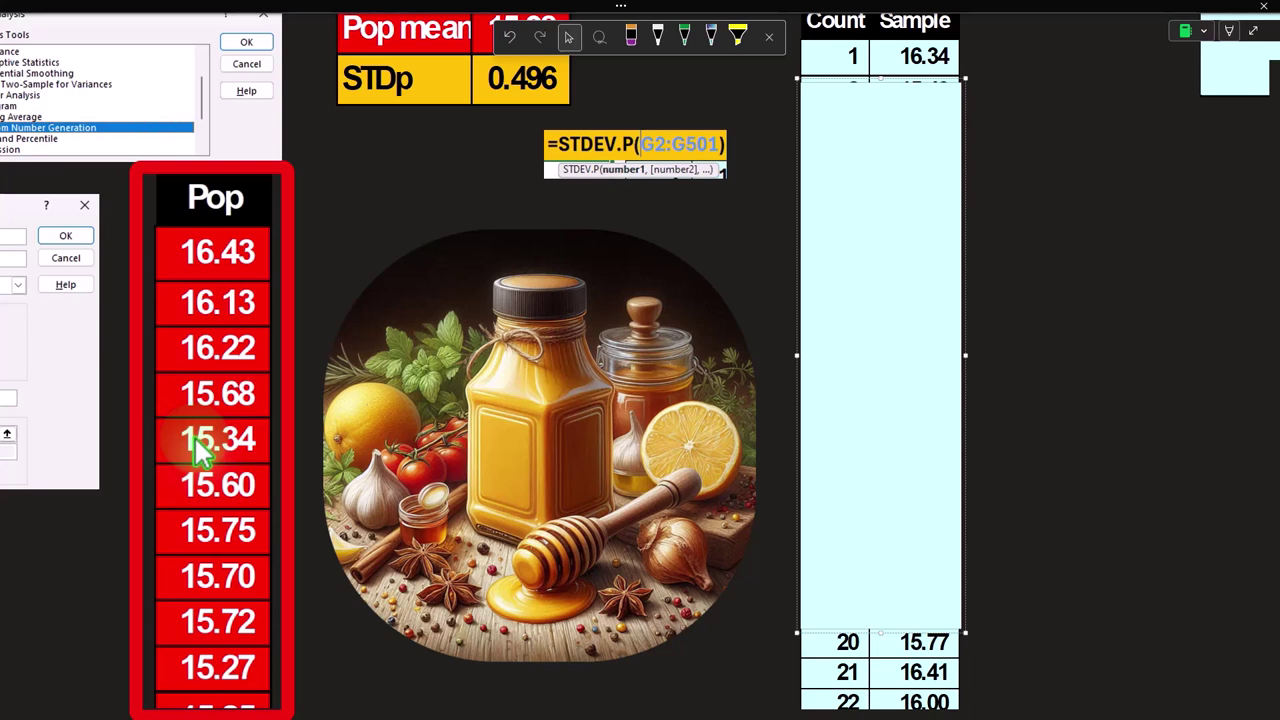
{"action": "scroll", "coordinate": [197, 450], "scroll_direction": "down", "scroll_amount": 2}
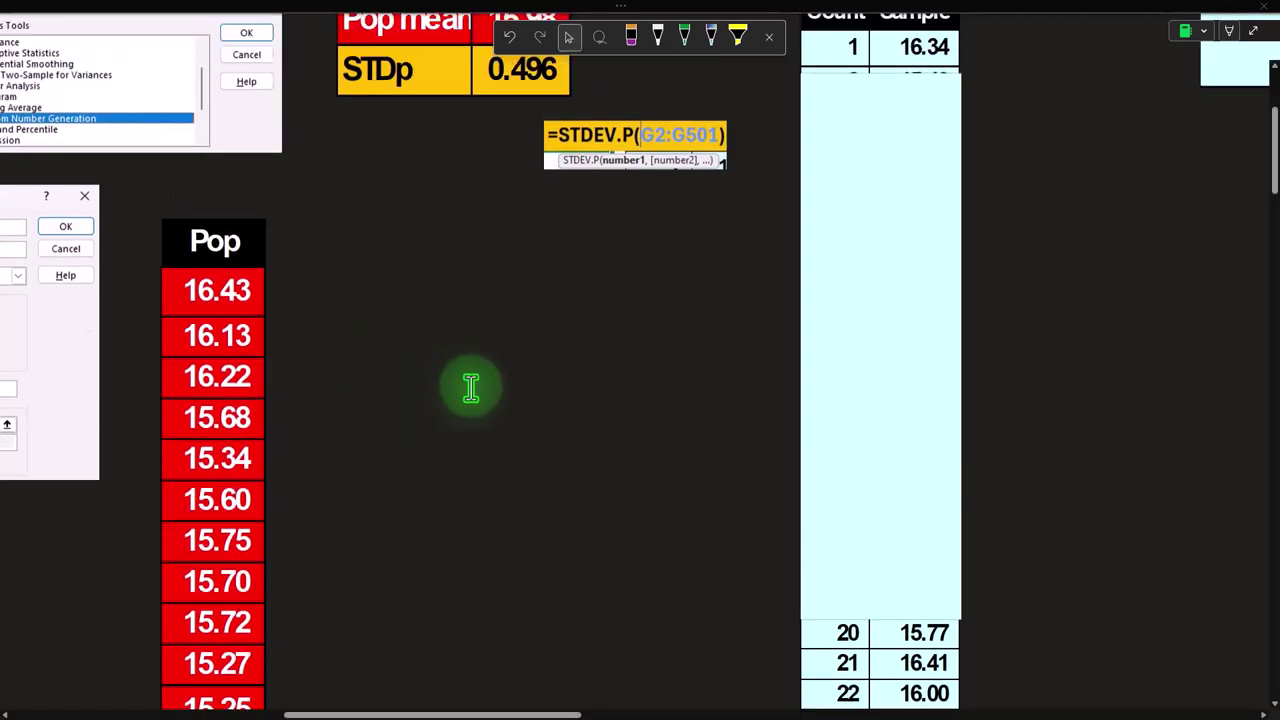
{"action": "left_click_drag", "start_coordinate": [540, 714], "coordinate": [566, 714]}
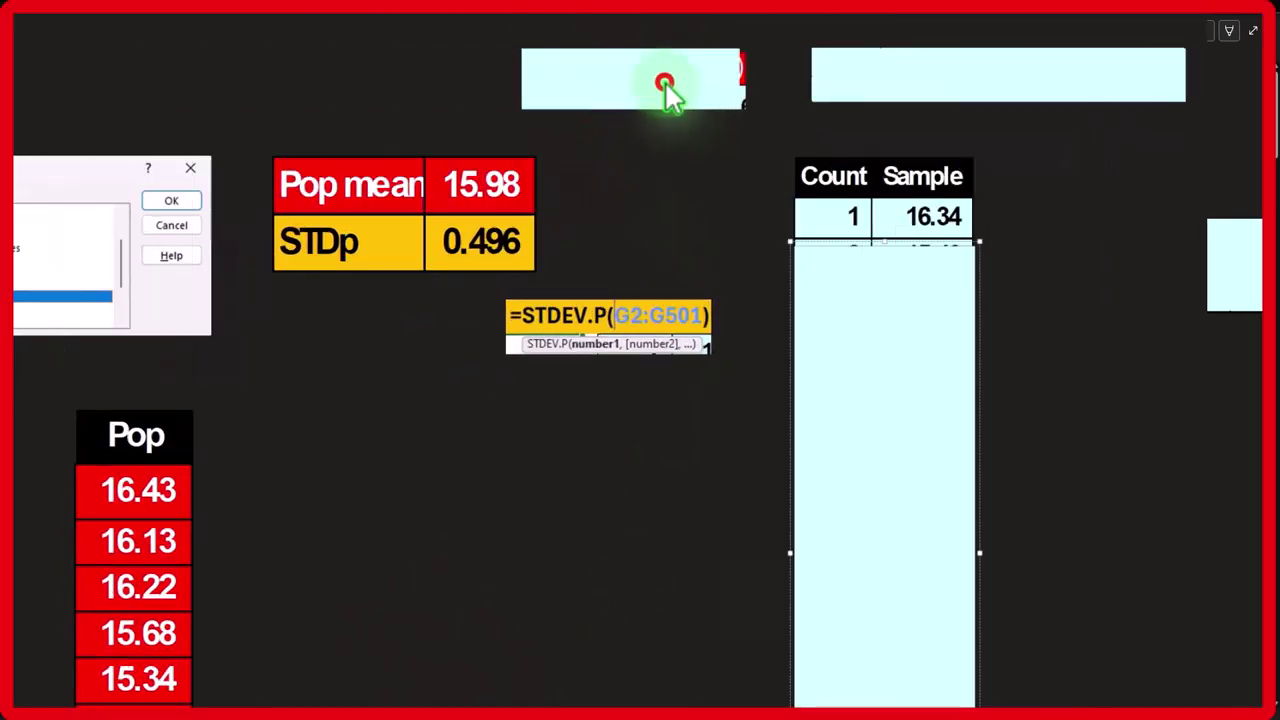
{"action": "left_click", "coordinate": [596, 158]}
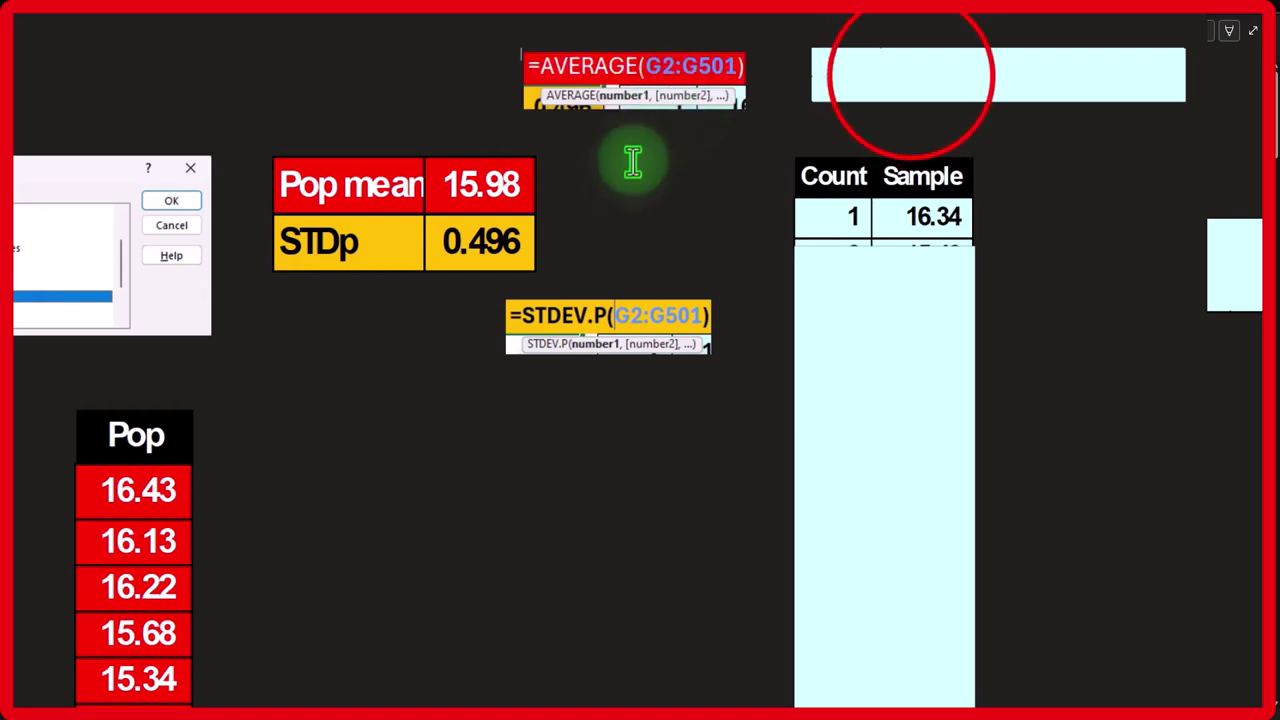
{"action": "left_click", "coordinate": [912, 88]}
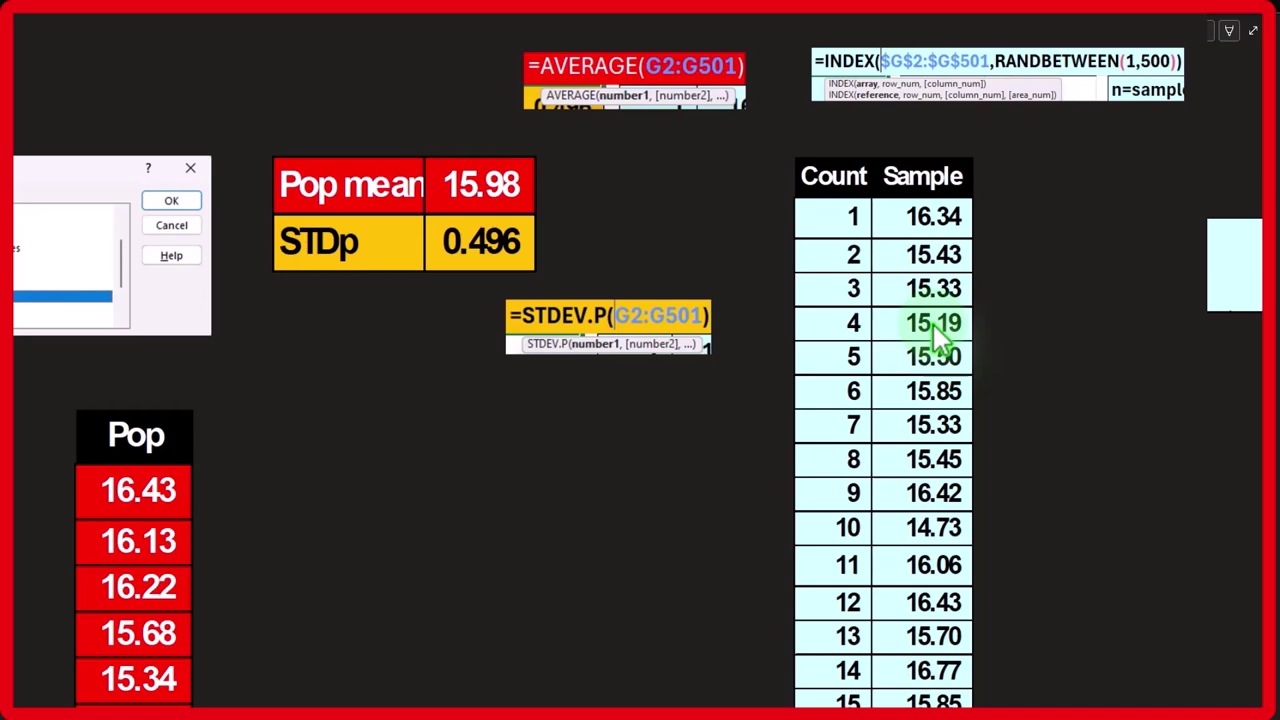
{"action": "left_click", "coordinate": [700, 471]}
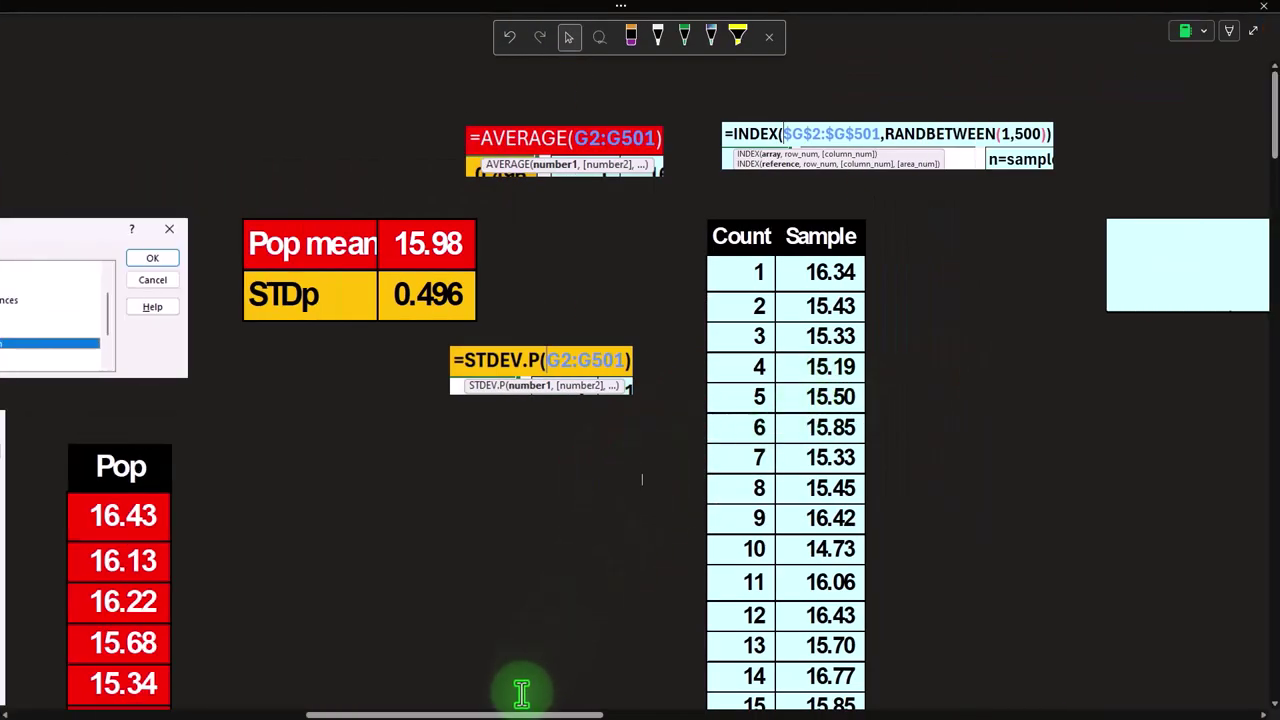
Step: Shrink the hypothesis table's cover to expose the H0 row, and delete it to expose the Ha row
{"action": "left_click_drag", "start_coordinate": [514, 714], "coordinate": [628, 714]}
{"action": "left_click", "coordinate": [714, 257]}
{"action": "left_click_drag", "start_coordinate": [771, 214], "coordinate": [771, 270]}
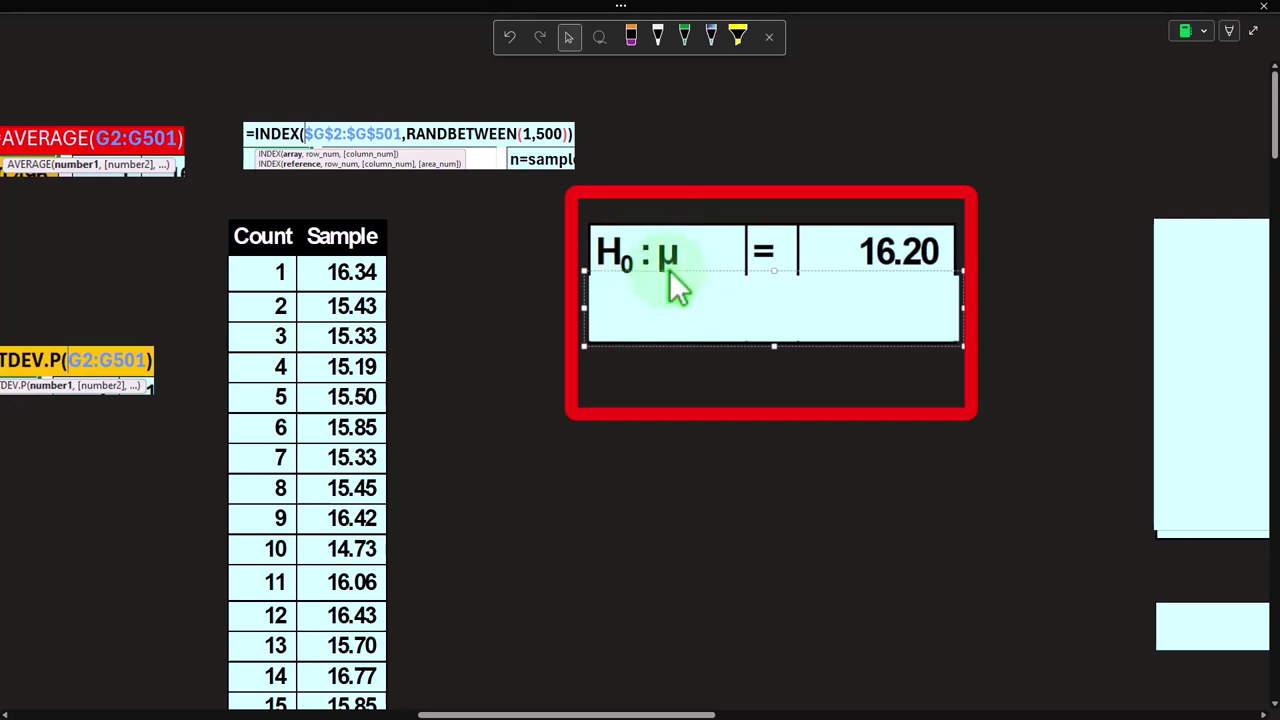
{"action": "left_click", "coordinate": [866, 274]}
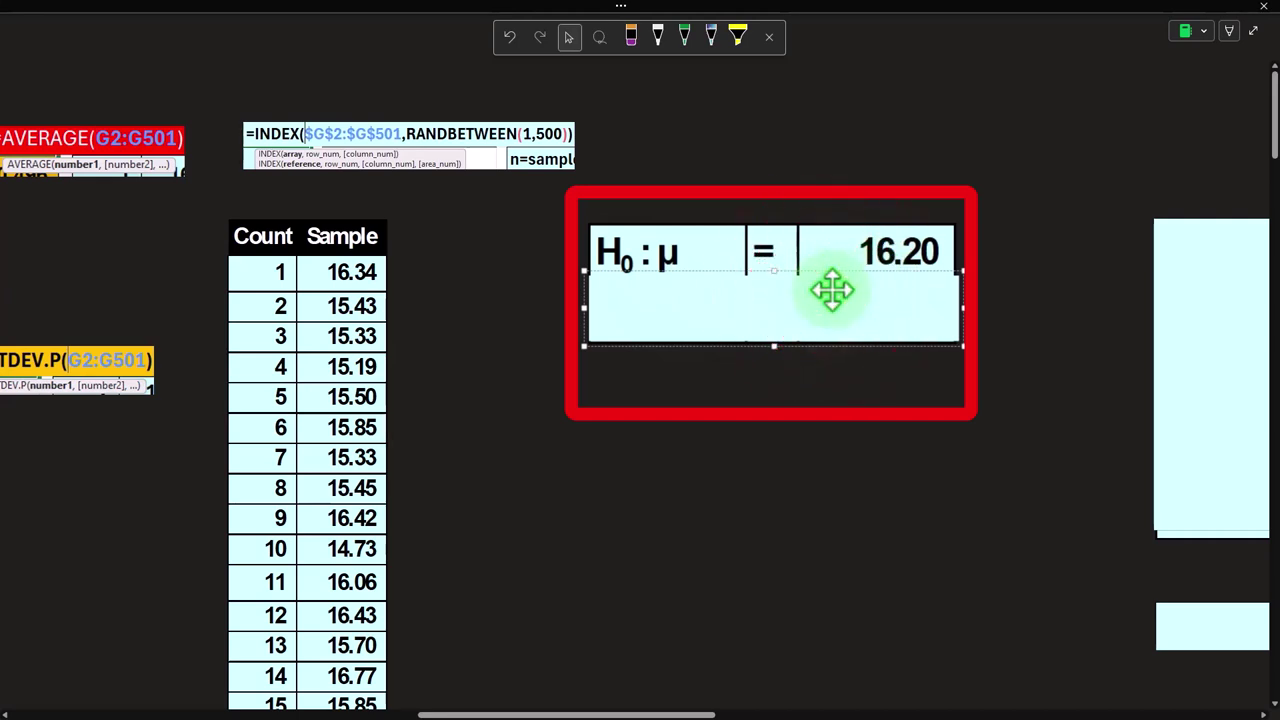
{"action": "key", "text": "Delete"}
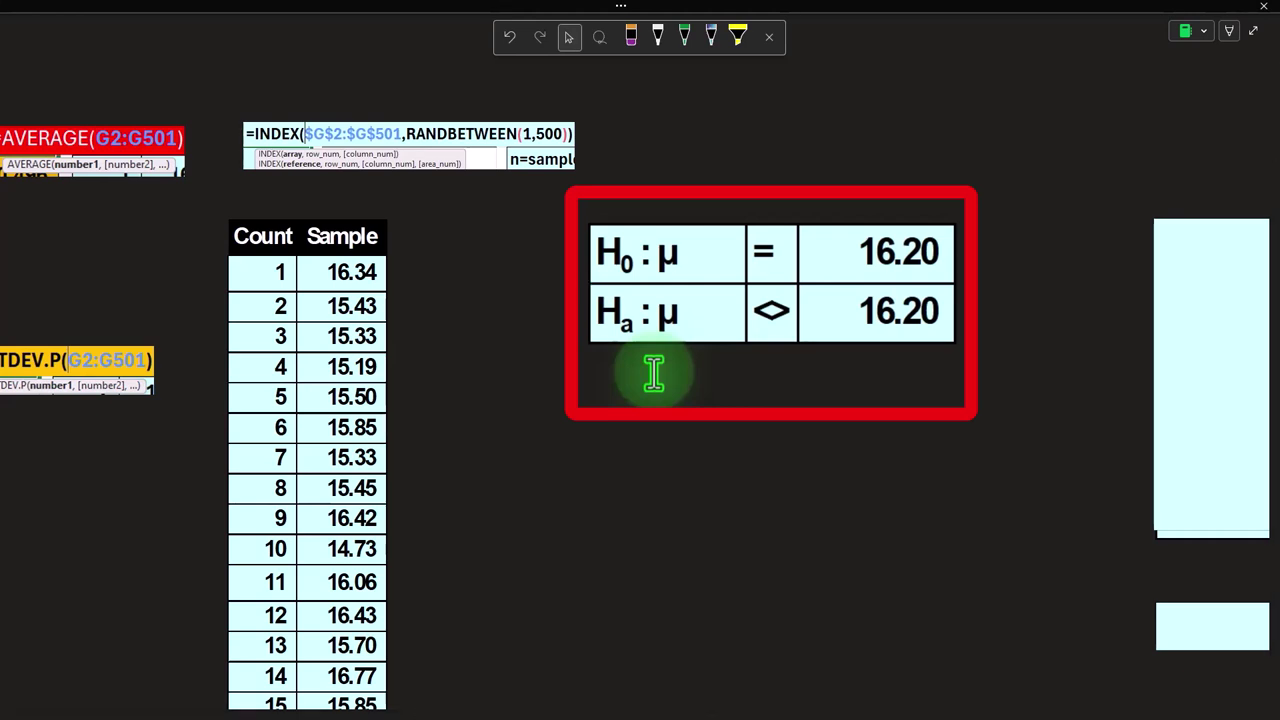
{"action": "left_click", "coordinate": [686, 413]}
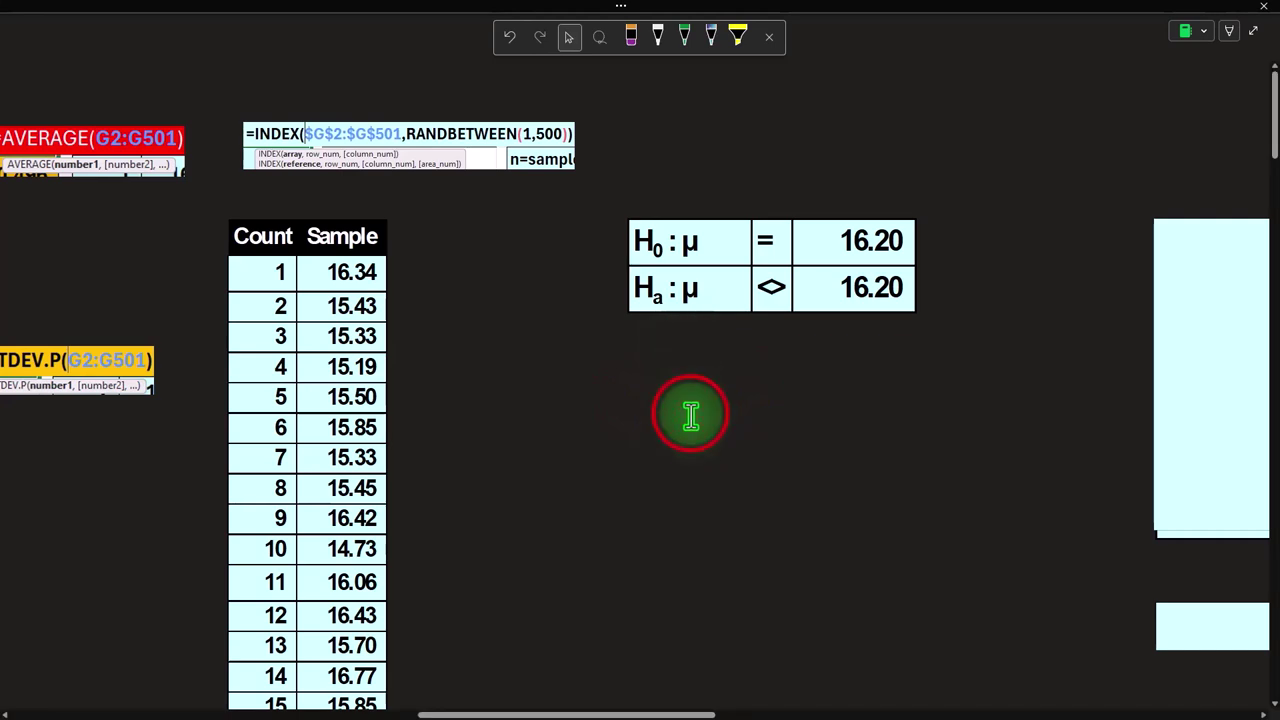
Step: Shrink the statistics table's cover to expose the STDs row, and remove the cover over the STDEV.S formula
{"action": "left_click", "coordinate": [643, 705]}
{"action": "left_click_drag", "start_coordinate": [643, 705], "coordinate": [783, 712]}
{"action": "left_click", "coordinate": [857, 330]}
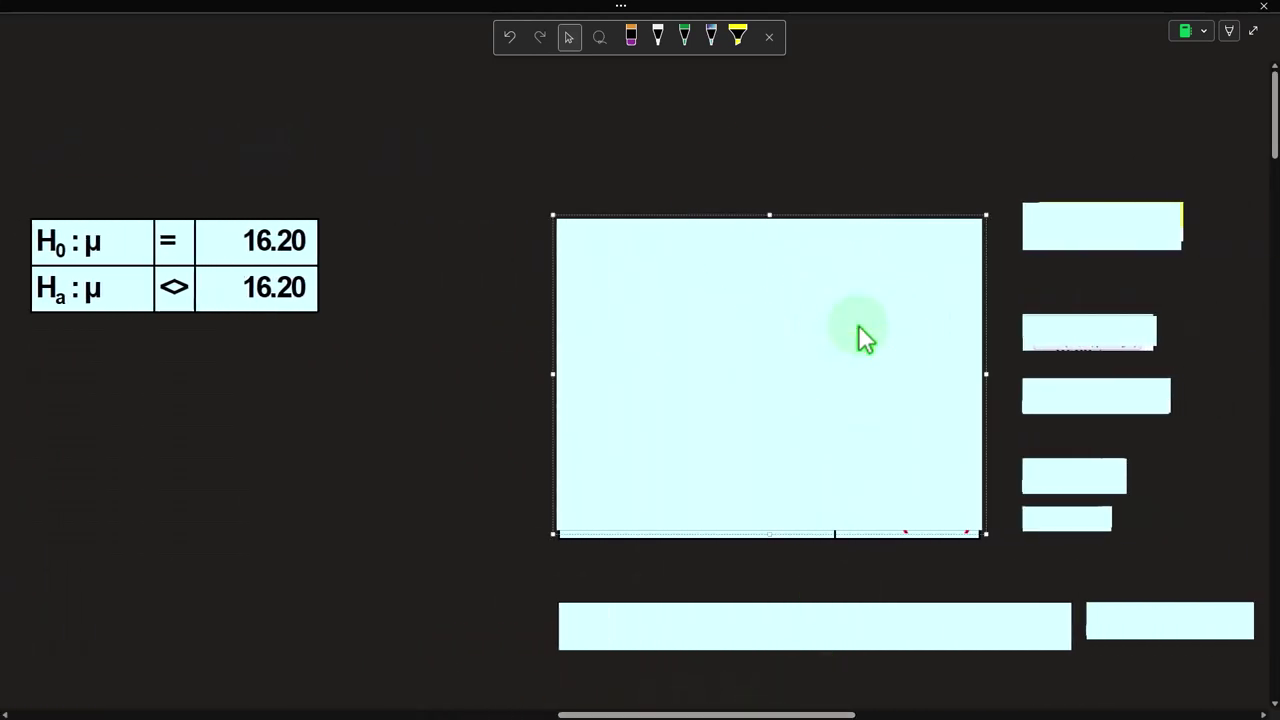
{"action": "left_click_drag", "start_coordinate": [666, 224], "coordinate": [665, 290]}
{"action": "left_click", "coordinate": [1038, 233]}
{"action": "double_click", "coordinate": [1036, 222]}
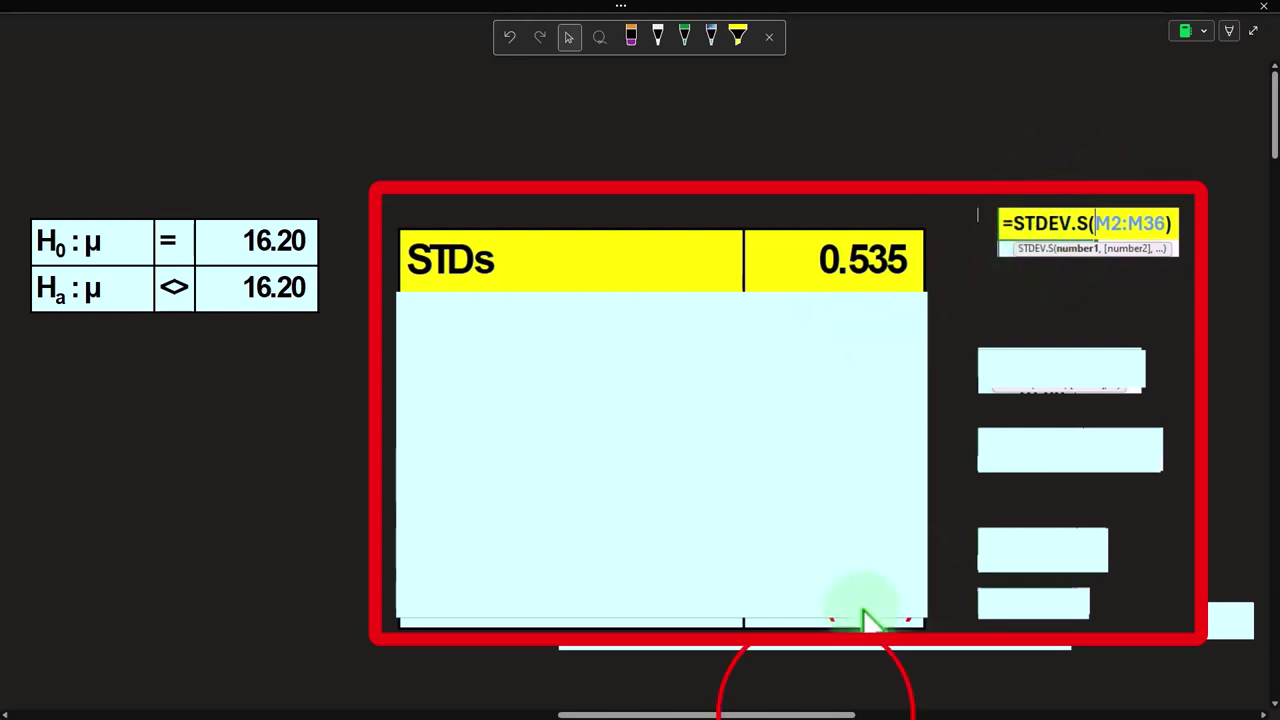
Step: Compare the population's STDp in the earlier table with the sample's STDs in the statistics table
{"action": "left_click", "coordinate": [827, 697]}
{"action": "left_click_drag", "start_coordinate": [827, 697], "coordinate": [714, 700]}
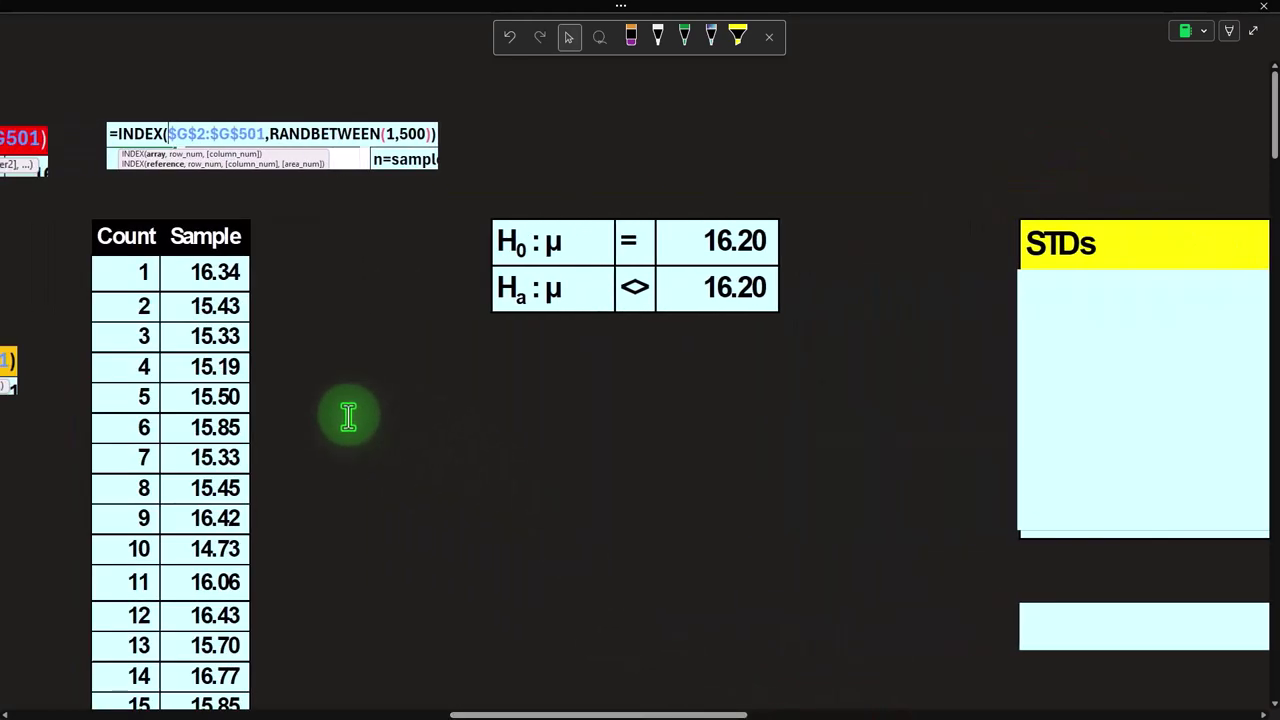
{"action": "left_click_drag", "start_coordinate": [473, 713], "coordinate": [280, 714]}
{"action": "left_click", "coordinate": [430, 510]}
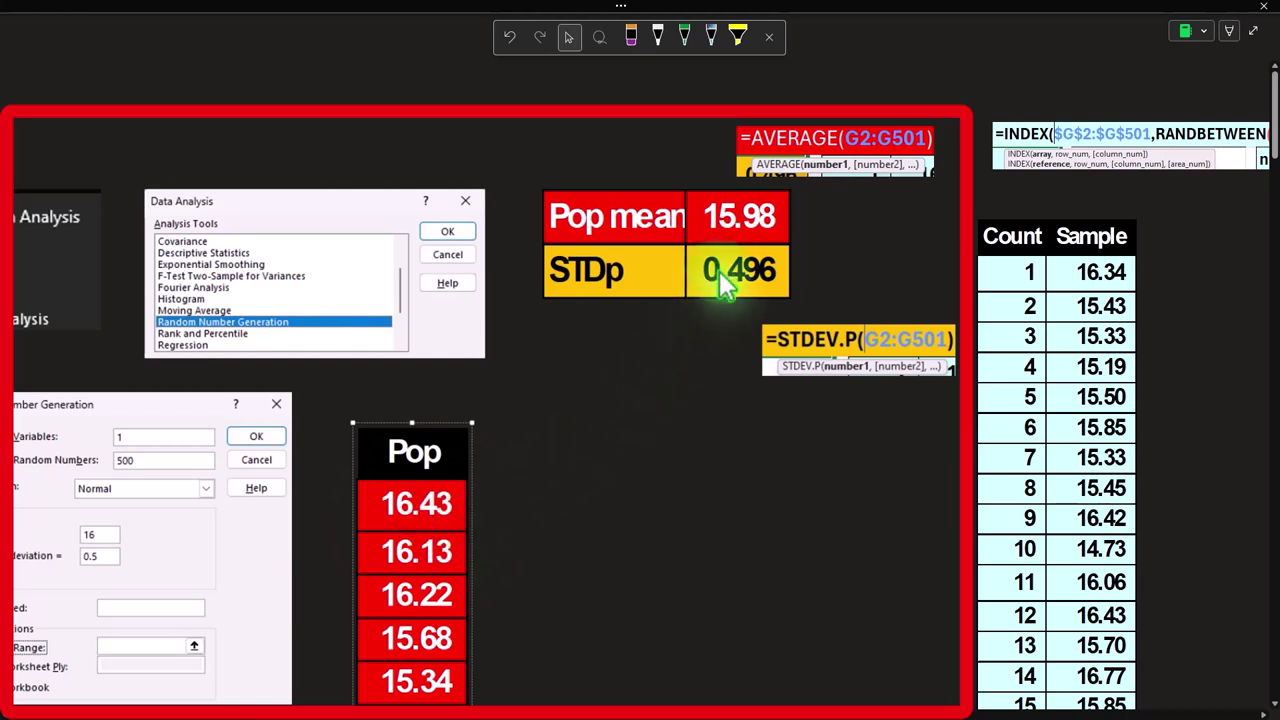
{"action": "left_click", "coordinate": [495, 712]}
{"action": "left_click_drag", "start_coordinate": [495, 712], "coordinate": [749, 712]}
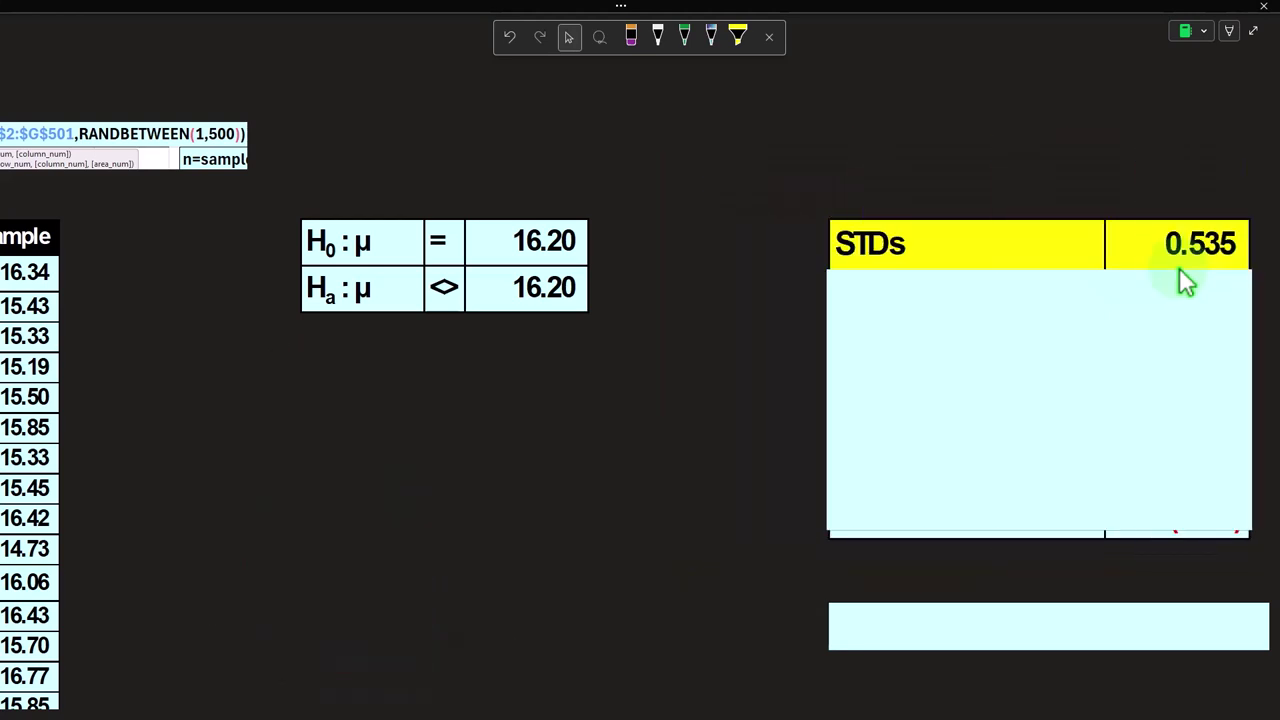
{"action": "left_click", "coordinate": [660, 388]}
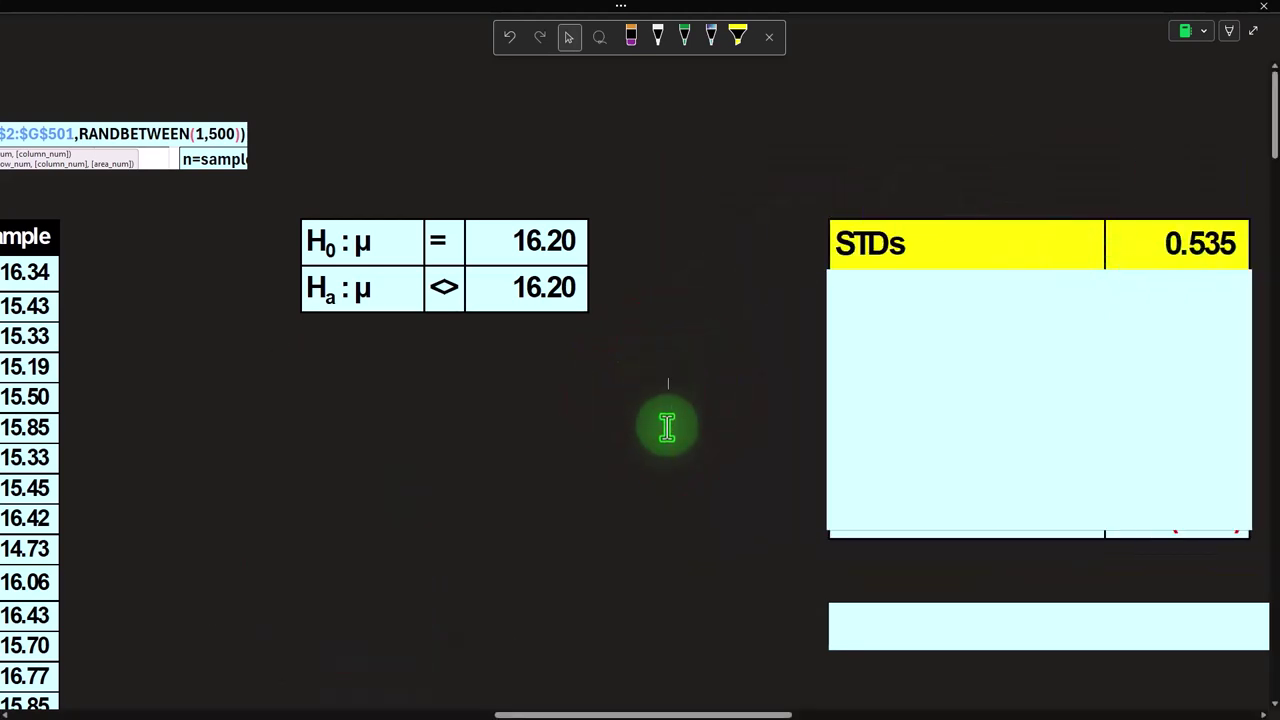
{"action": "left_click_drag", "start_coordinate": [660, 700], "coordinate": [731, 688]}
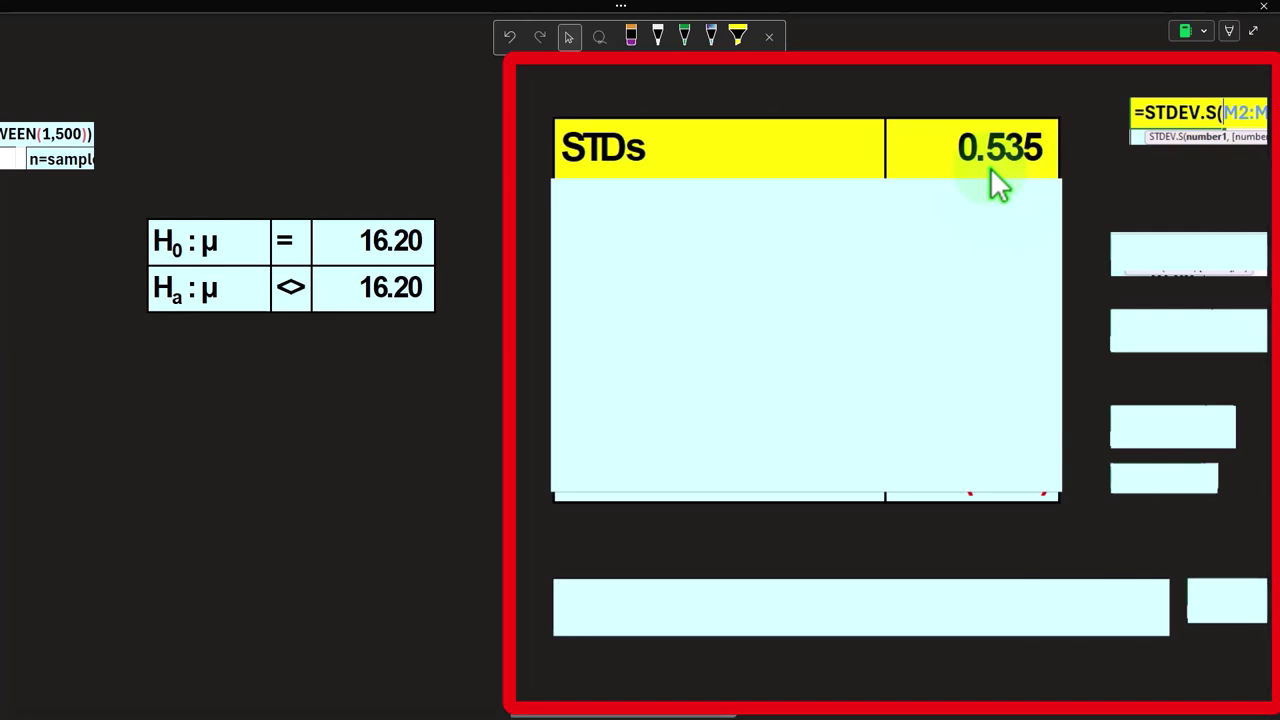
Step: Shrink the statistics table's cover further to expose the STDp row below STDs
{"action": "left_click", "coordinate": [966, 208]}
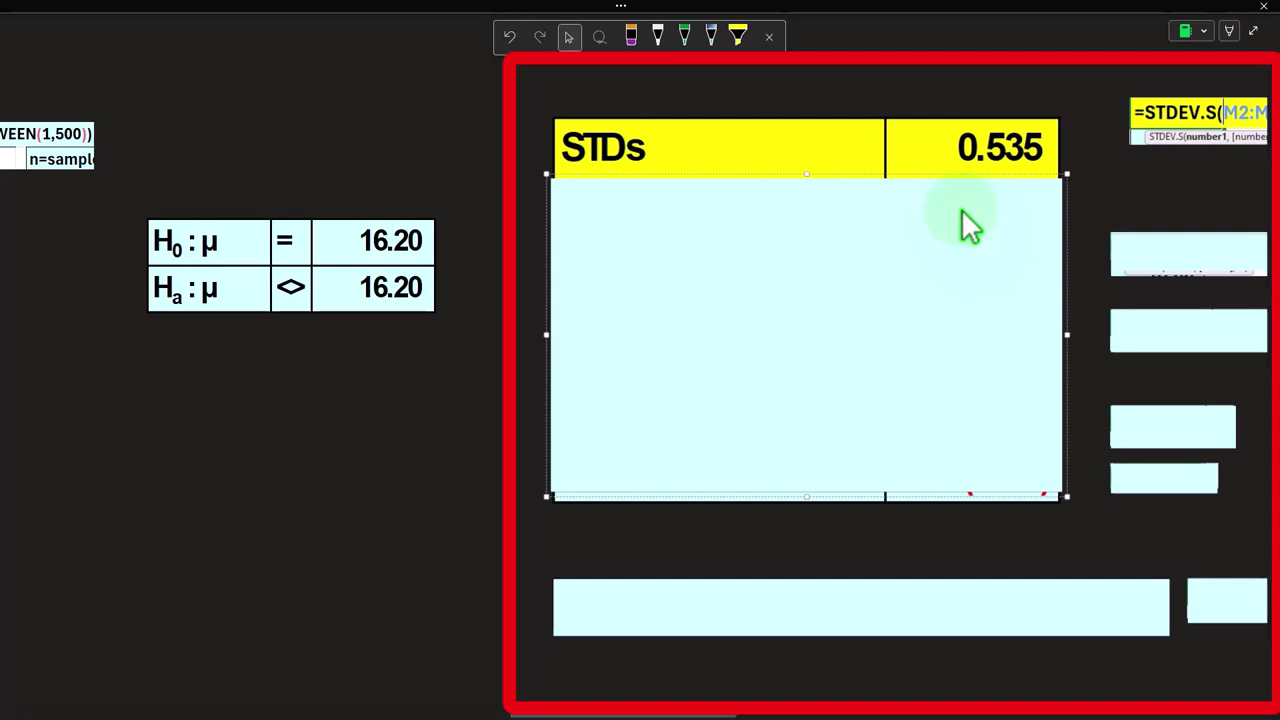
{"action": "left_click", "coordinate": [802, 178]}
{"action": "left_click_drag", "start_coordinate": [802, 178], "coordinate": [803, 226]}
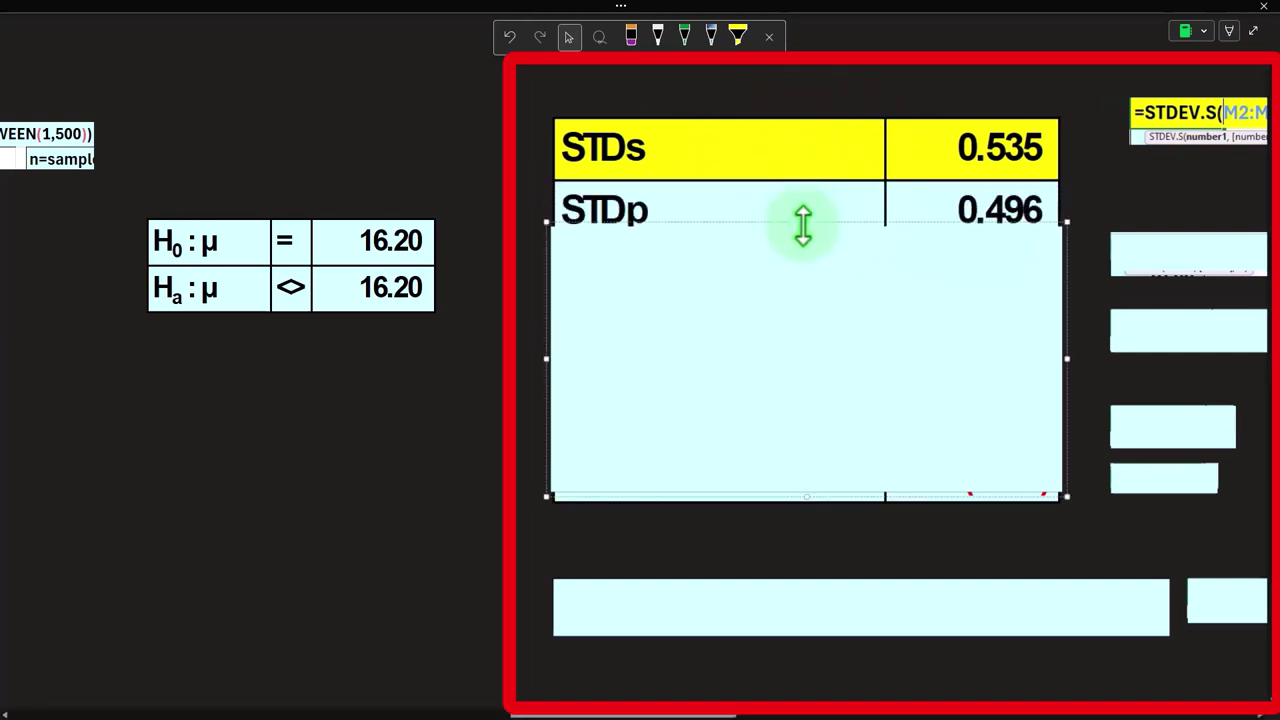
{"action": "left_click_drag", "start_coordinate": [803, 226], "coordinate": [805, 237]}
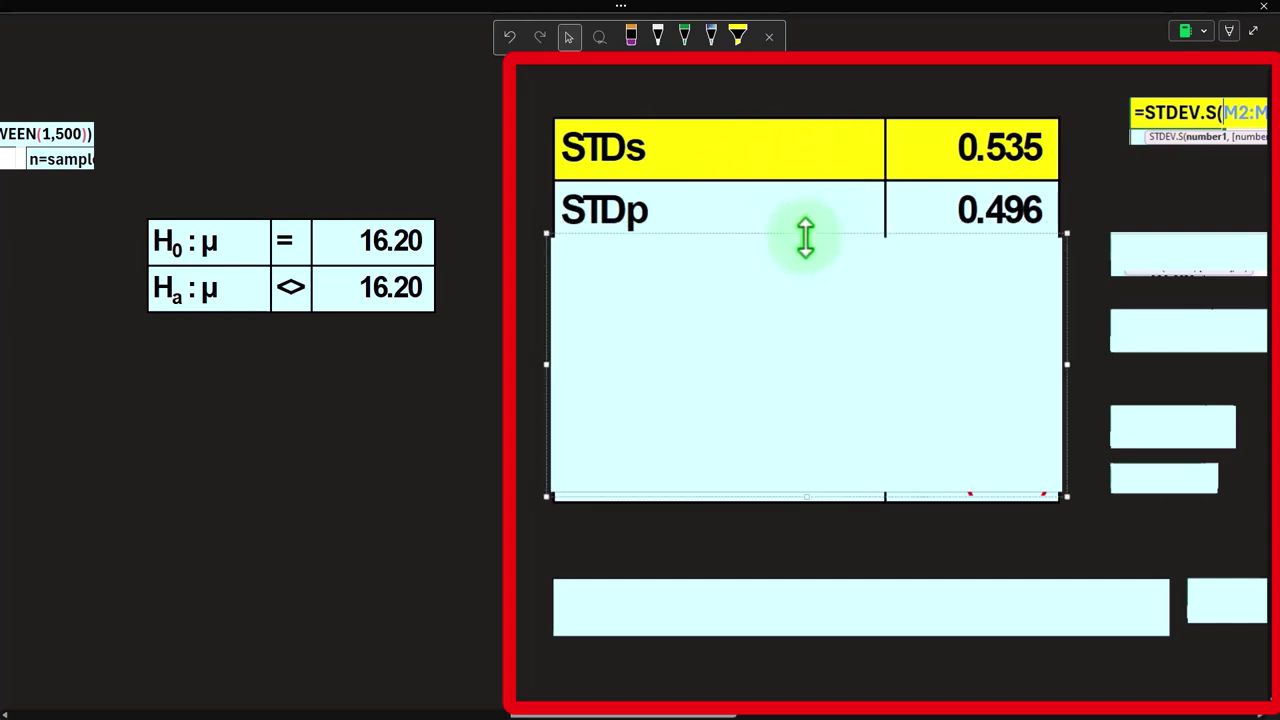
Step: Shrink the statistics table's cover to expose the n=sample size row, and remove the cover over the COUNT formula
{"action": "scroll", "coordinate": [700, 690], "scroll_direction": "left", "scroll_amount": 10}
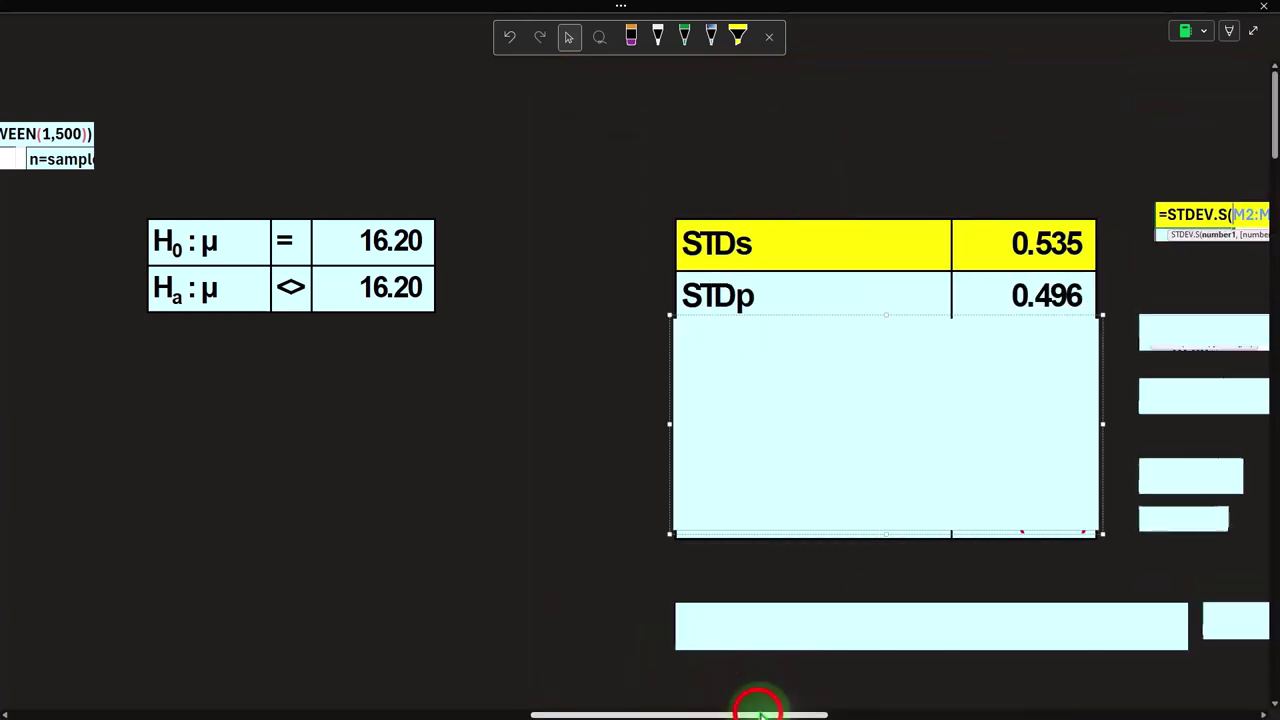
{"action": "scroll", "coordinate": [600, 705], "scroll_direction": "left", "scroll_amount": 5}
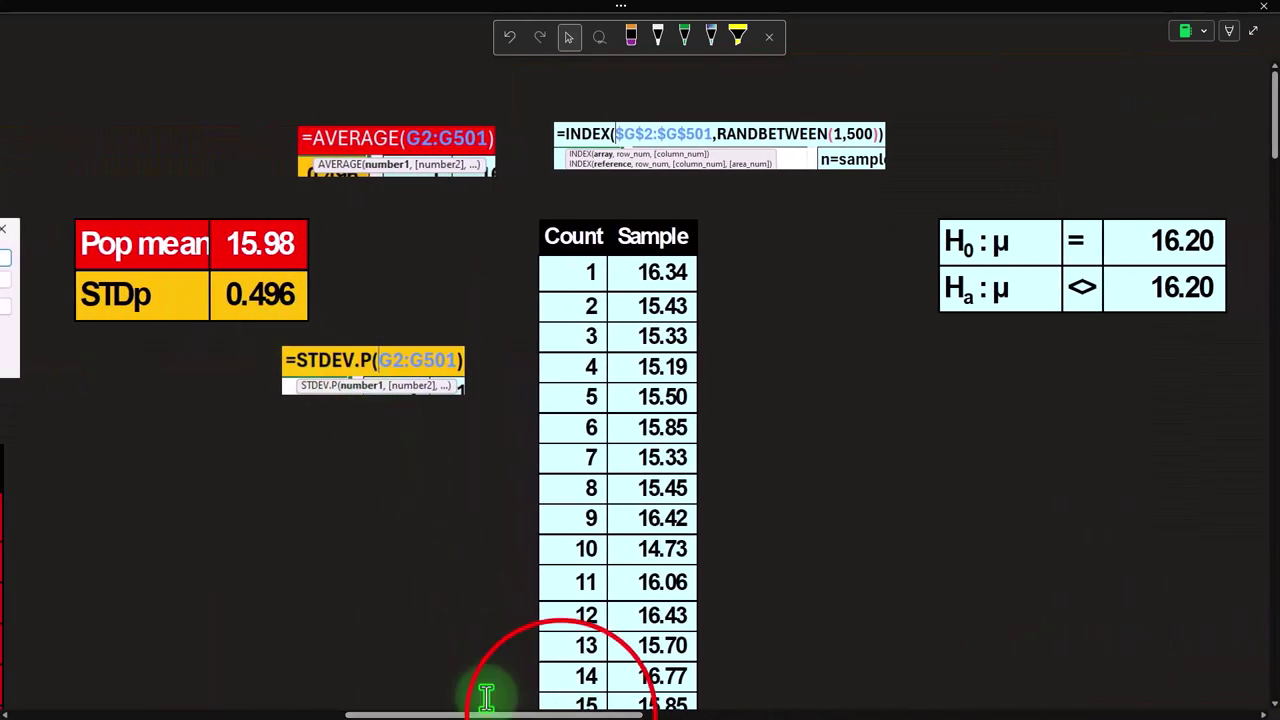
{"action": "left_click_drag", "start_coordinate": [560, 705], "coordinate": [814, 689]}
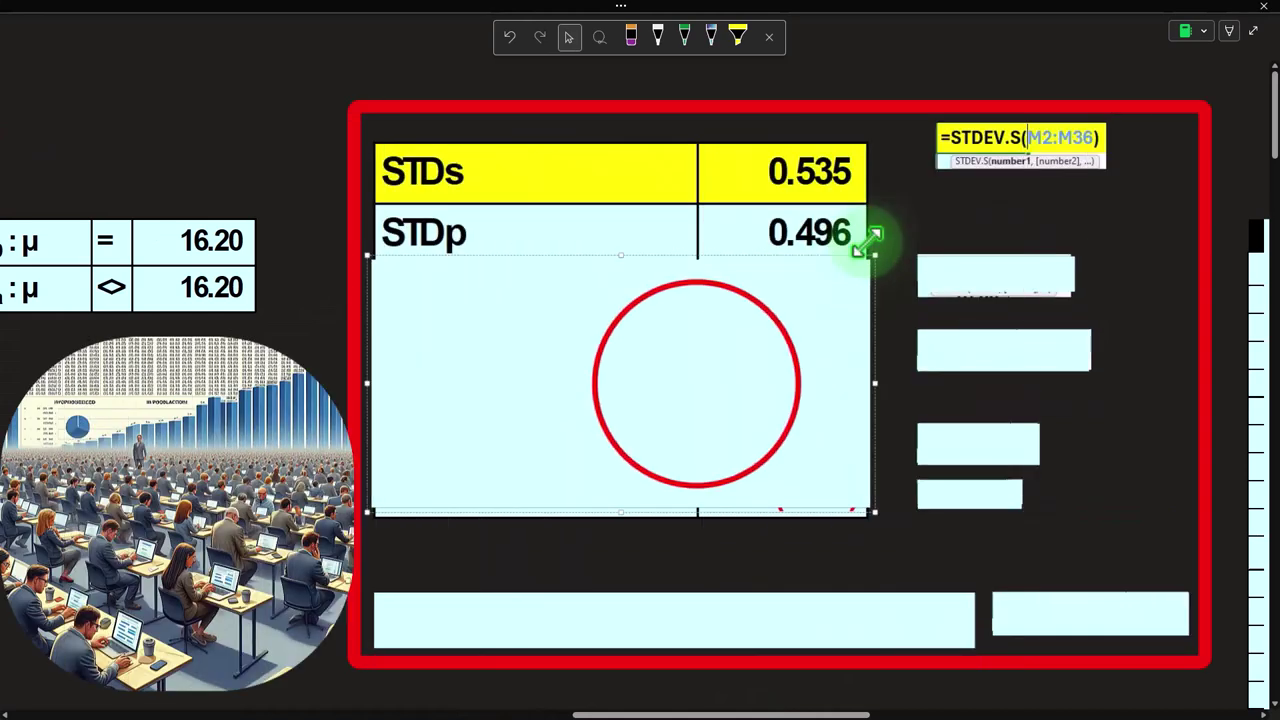
{"action": "left_click_drag", "start_coordinate": [621, 257], "coordinate": [615, 309]}
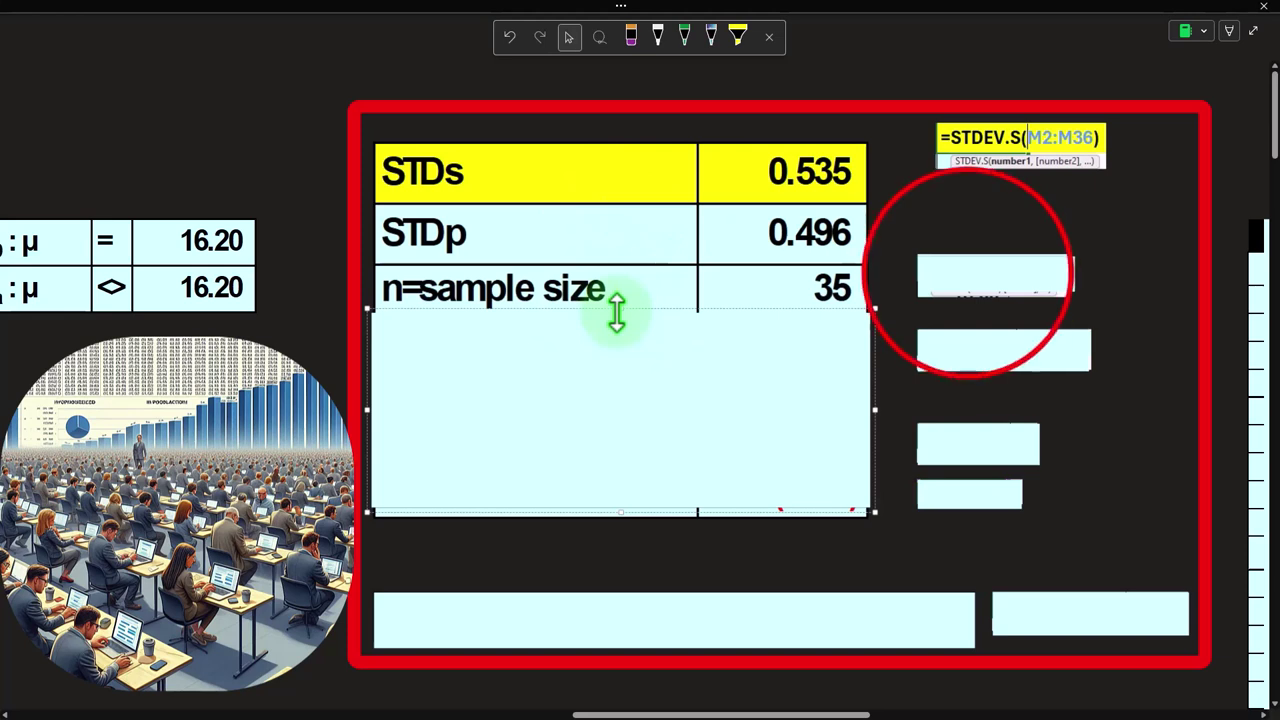
{"action": "left_click", "coordinate": [968, 276]}
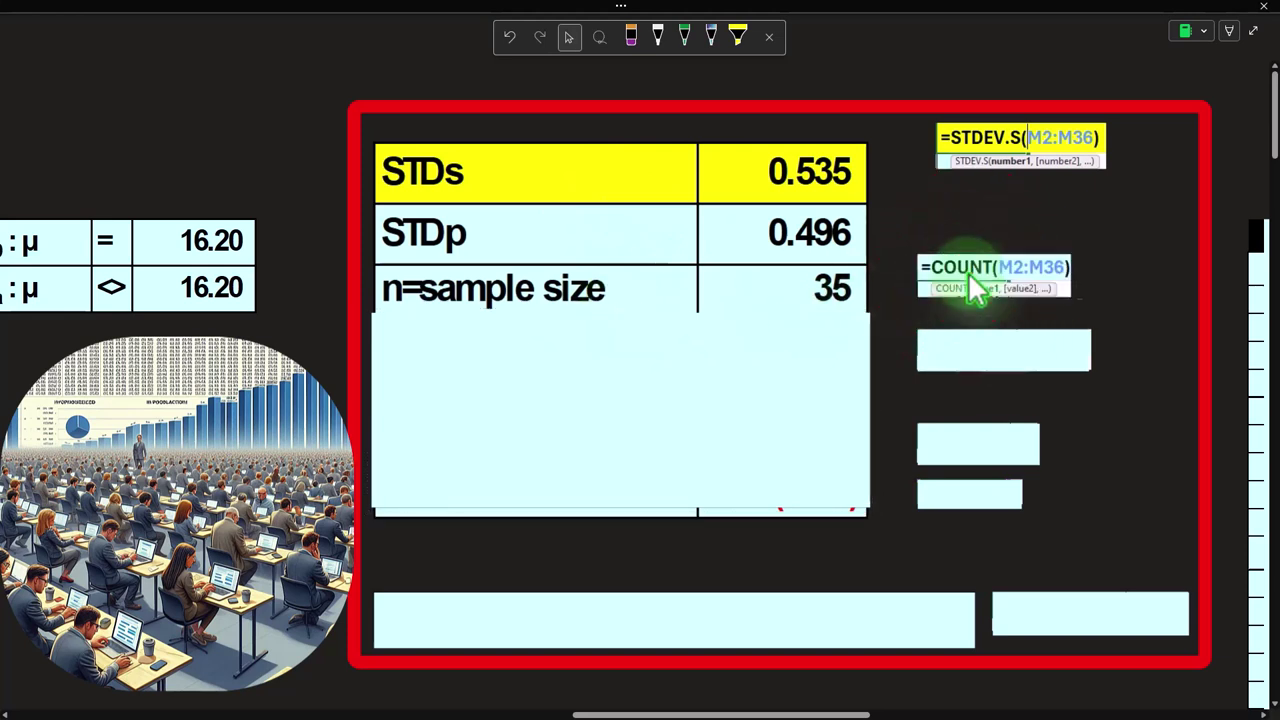
{"action": "left_click", "coordinate": [861, 303]}
Step: Shrink the statistics table's cover to expose the Xbar=sample mean row, and remove the cover over the AVERAGE formula
{"action": "left_click", "coordinate": [777, 685]}
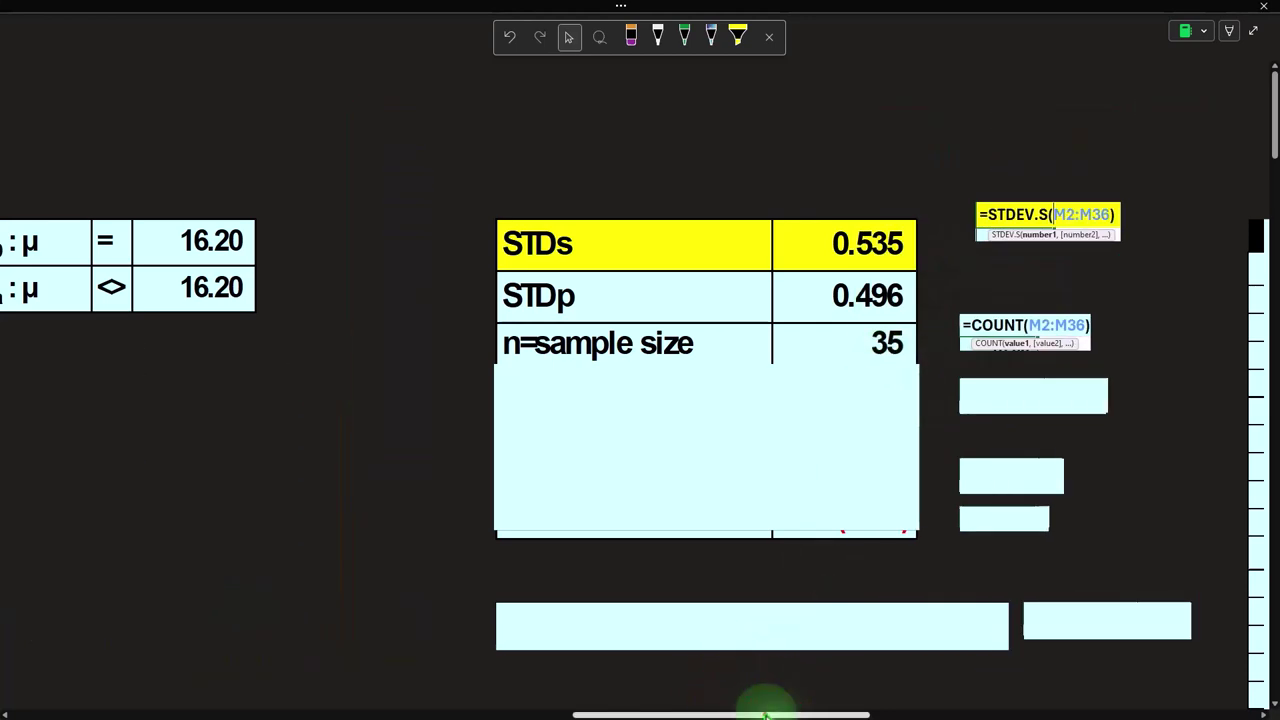
{"action": "left_click", "coordinate": [364, 345]}
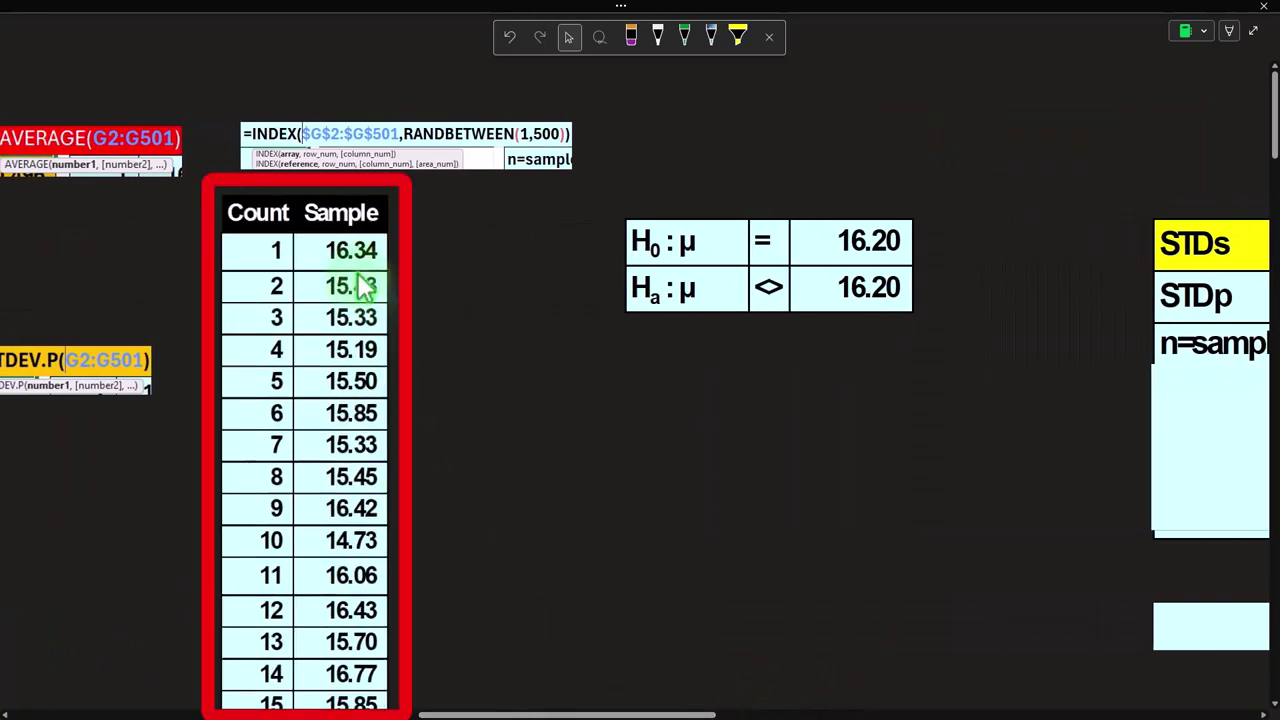
{"action": "left_click", "coordinate": [340, 440]}
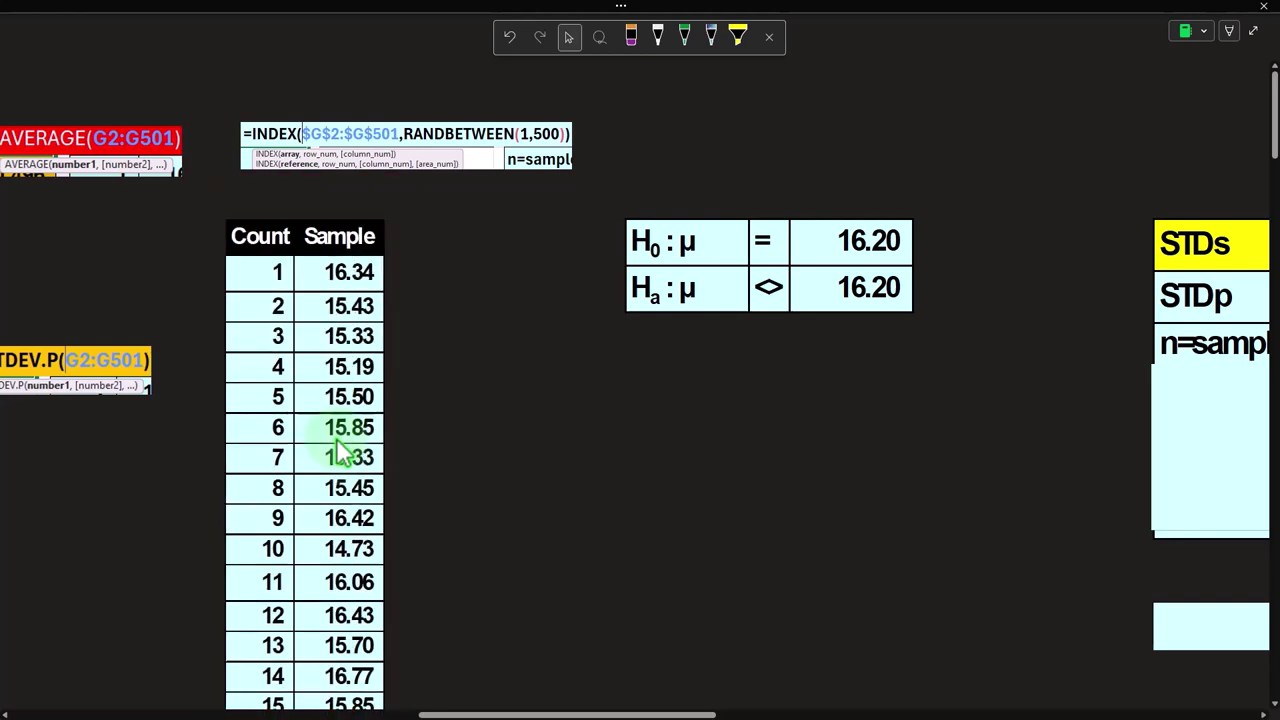
{"action": "left_click", "coordinate": [641, 705]}
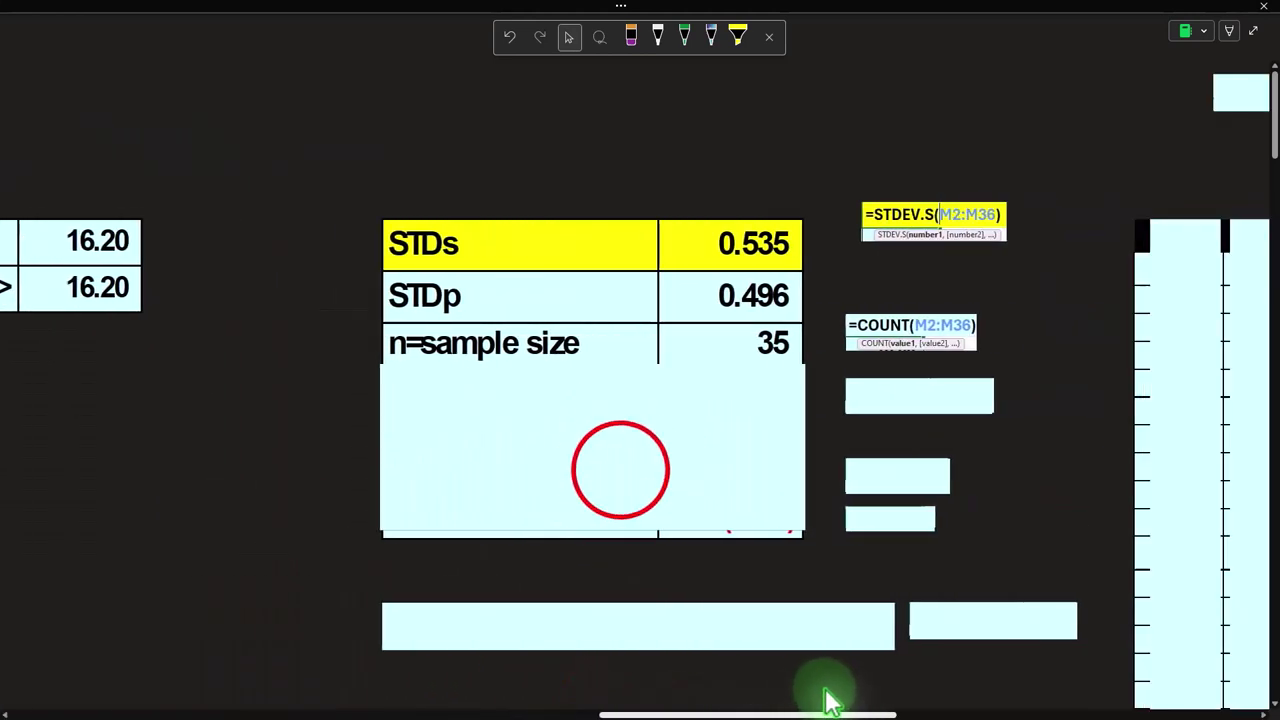
{"action": "left_click", "coordinate": [535, 440]}
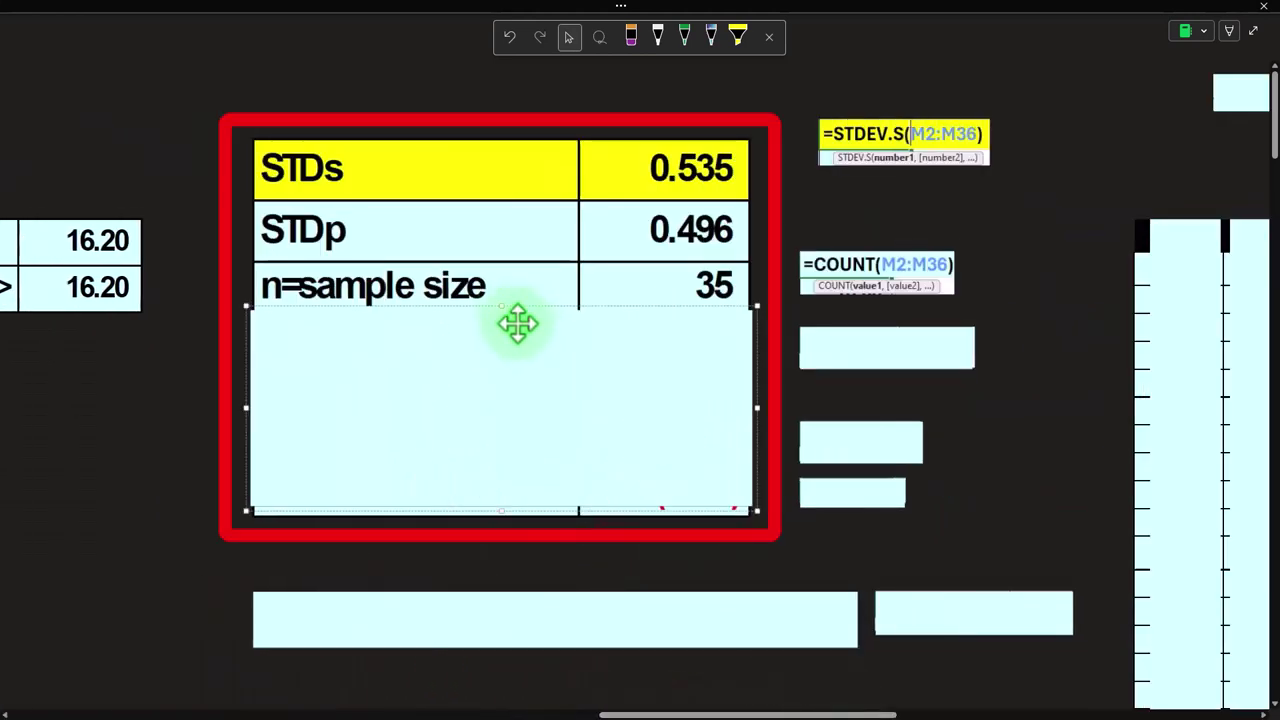
{"action": "left_click_drag", "start_coordinate": [508, 316], "coordinate": [501, 360]}
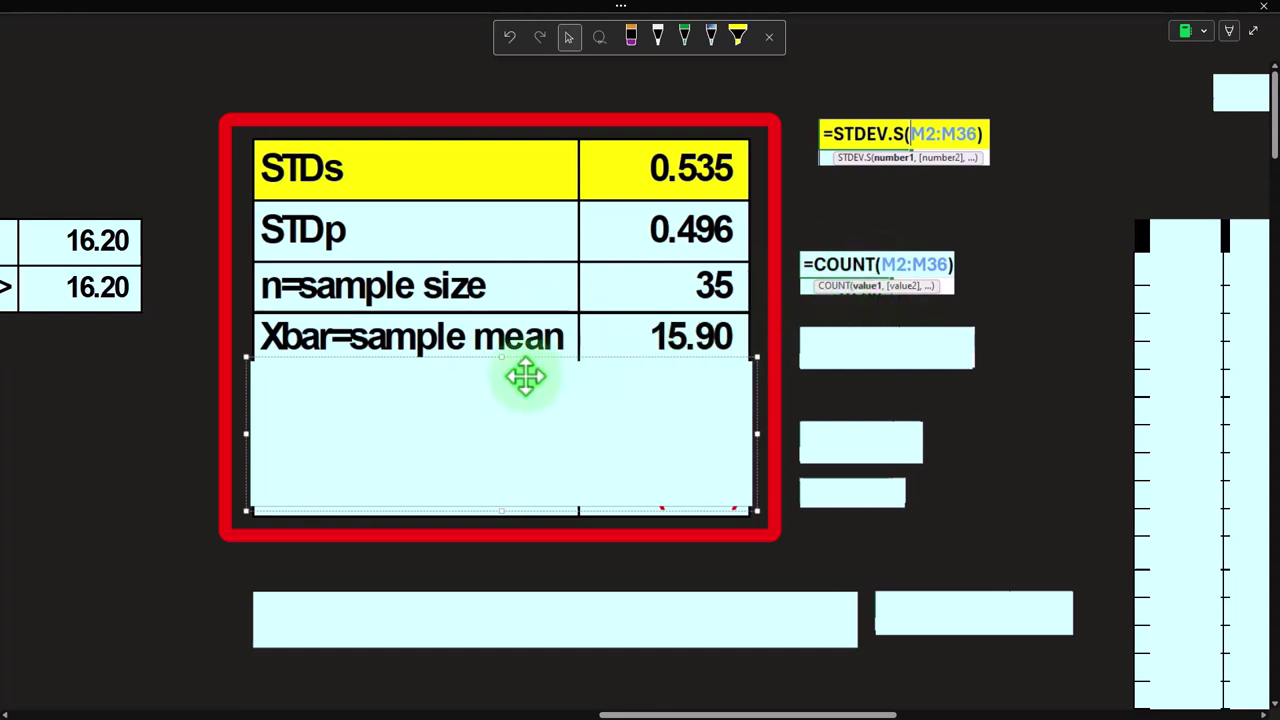
{"action": "left_click", "coordinate": [817, 342]}
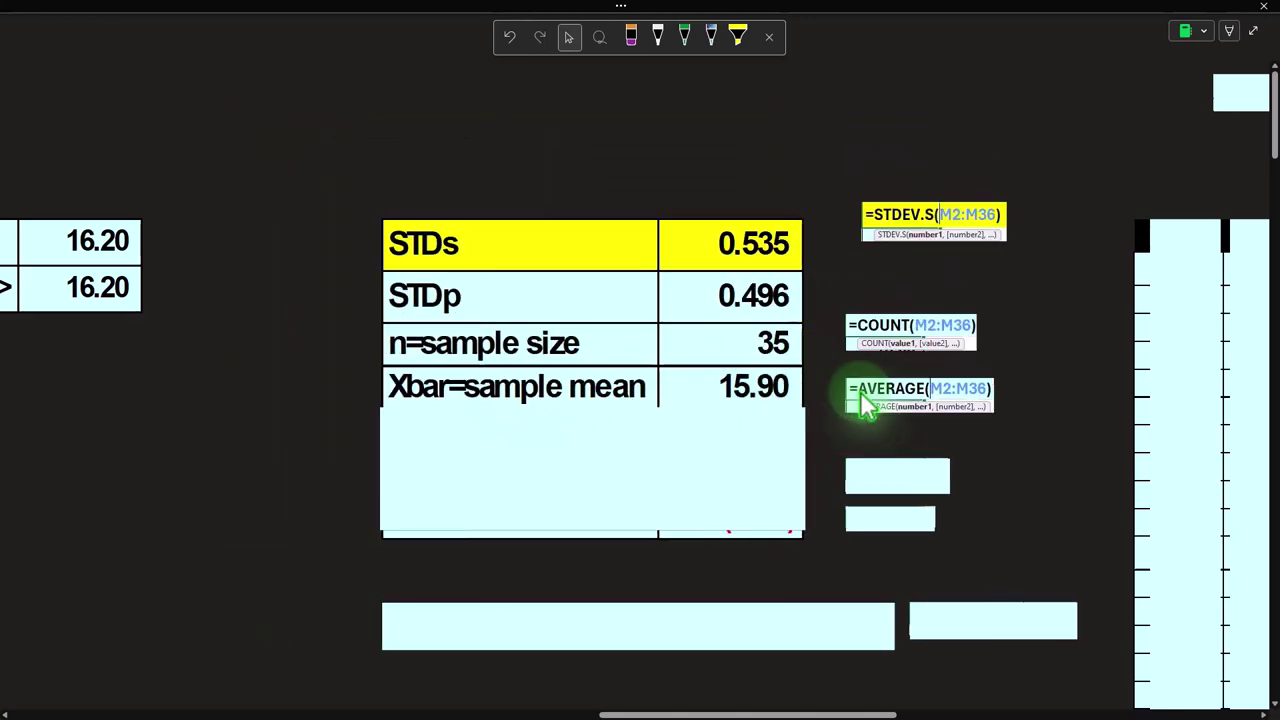
Step: Compare the sample mean with the Sample column's data and the centre of the bell curve chart
{"action": "left_click_drag", "start_coordinate": [771, 712], "coordinate": [520, 712]}
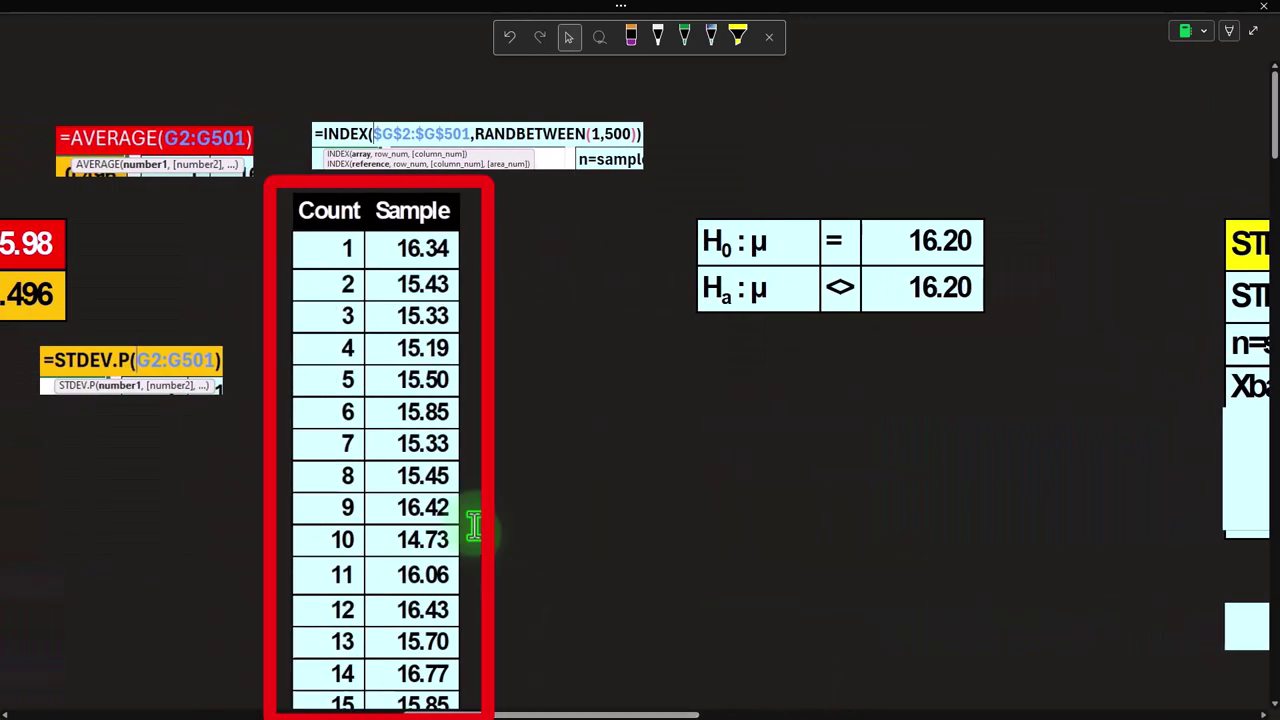
{"action": "left_click", "coordinate": [417, 387]}
{"action": "left_click_drag", "start_coordinate": [586, 712], "coordinate": [740, 712]}
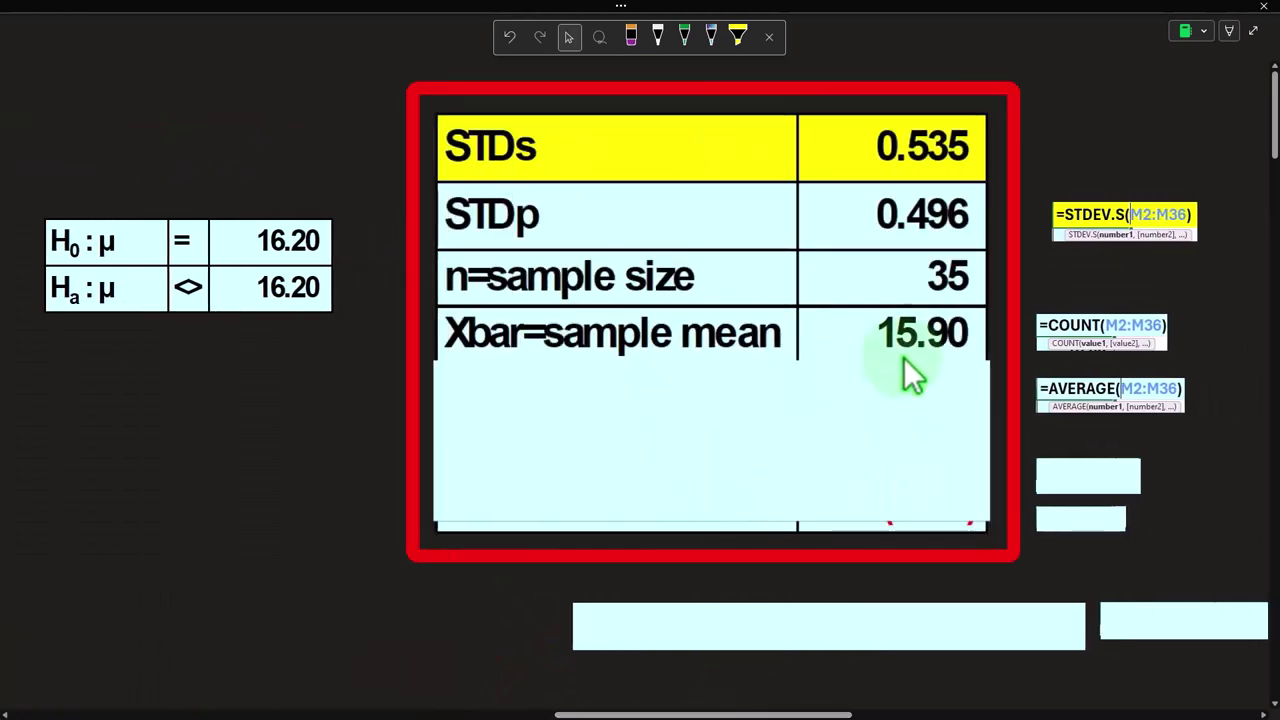
{"action": "left_click_drag", "start_coordinate": [814, 714], "coordinate": [1205, 714]}
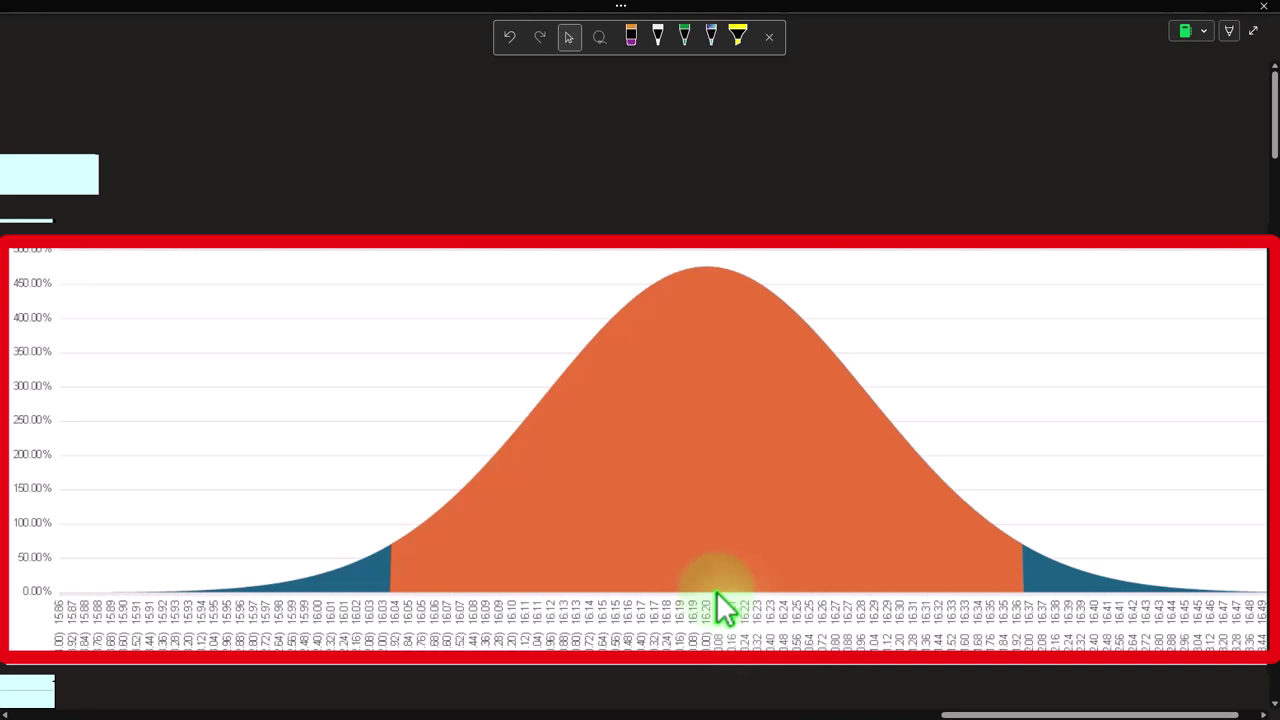
{"action": "left_click_drag", "start_coordinate": [1020, 714], "coordinate": [674, 712]}
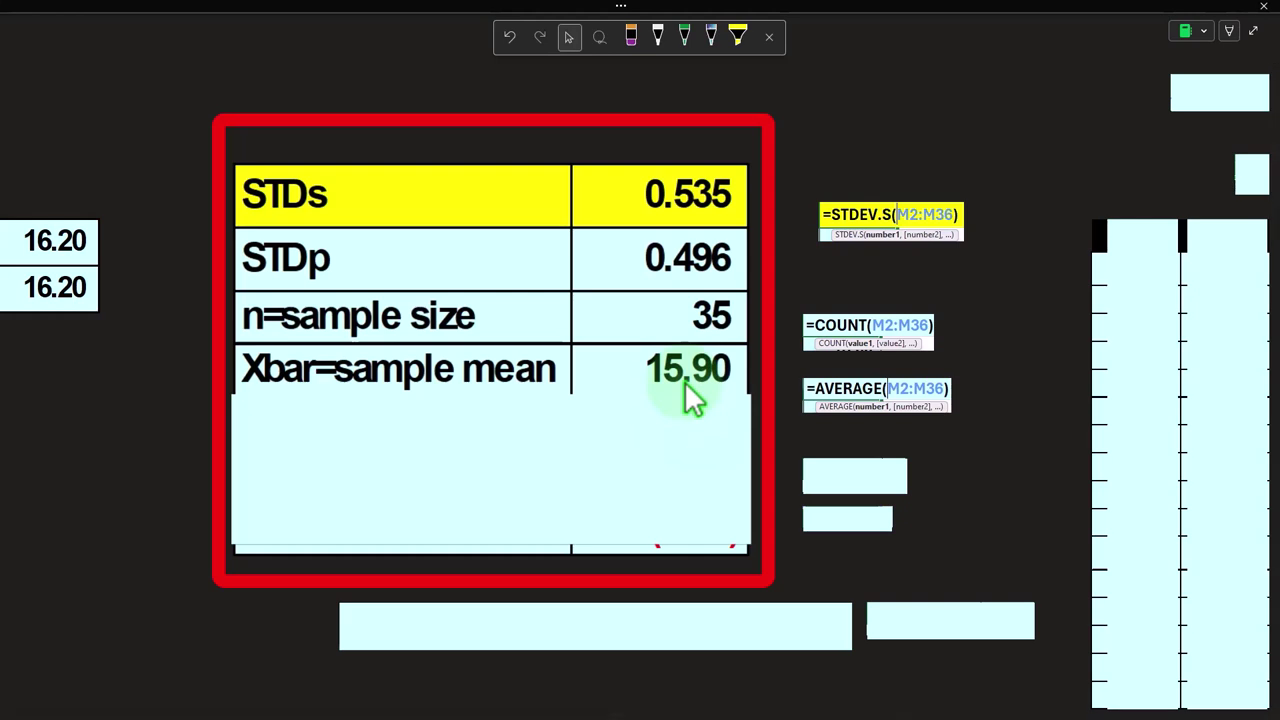
Step: Review the Pop data and the Count/Sample table against the sample mean in the statistics table
{"action": "left_click", "coordinate": [738, 712]}
{"action": "left_click_drag", "start_coordinate": [738, 712], "coordinate": [397, 712]}
{"action": "left_click", "coordinate": [318, 538]}
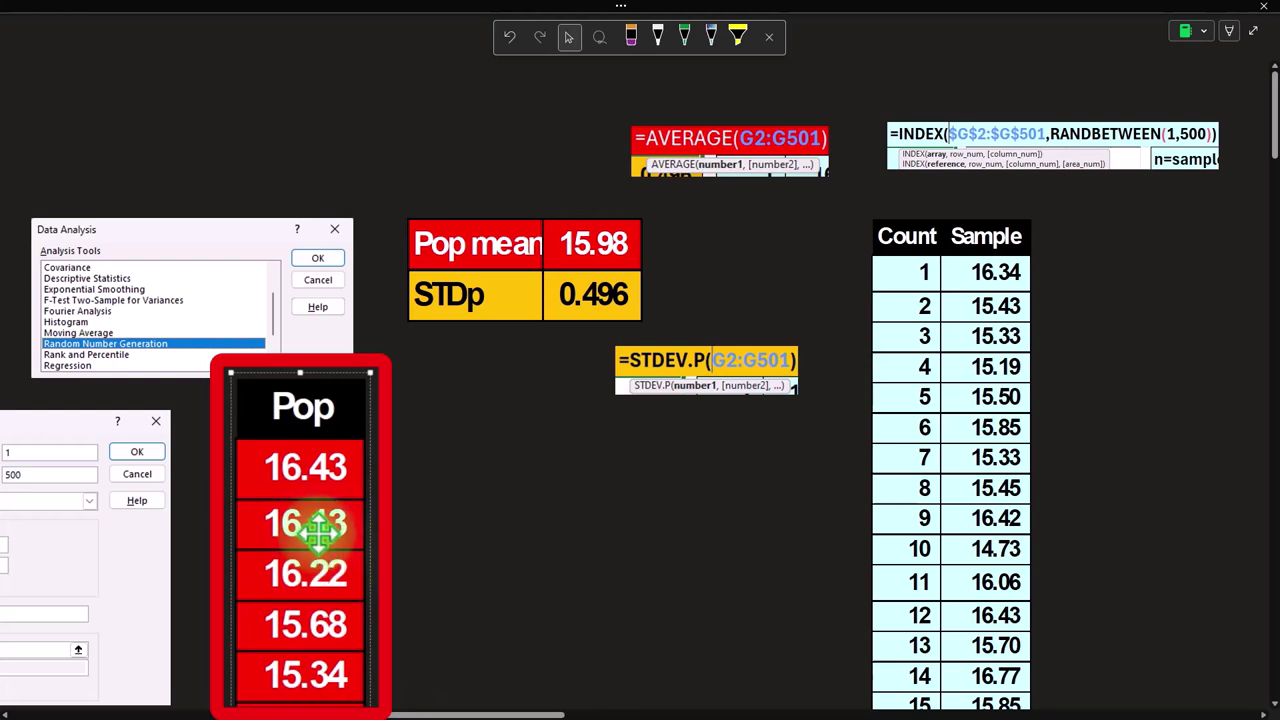
{"action": "left_click_drag", "start_coordinate": [318, 535], "coordinate": [300, 567]}
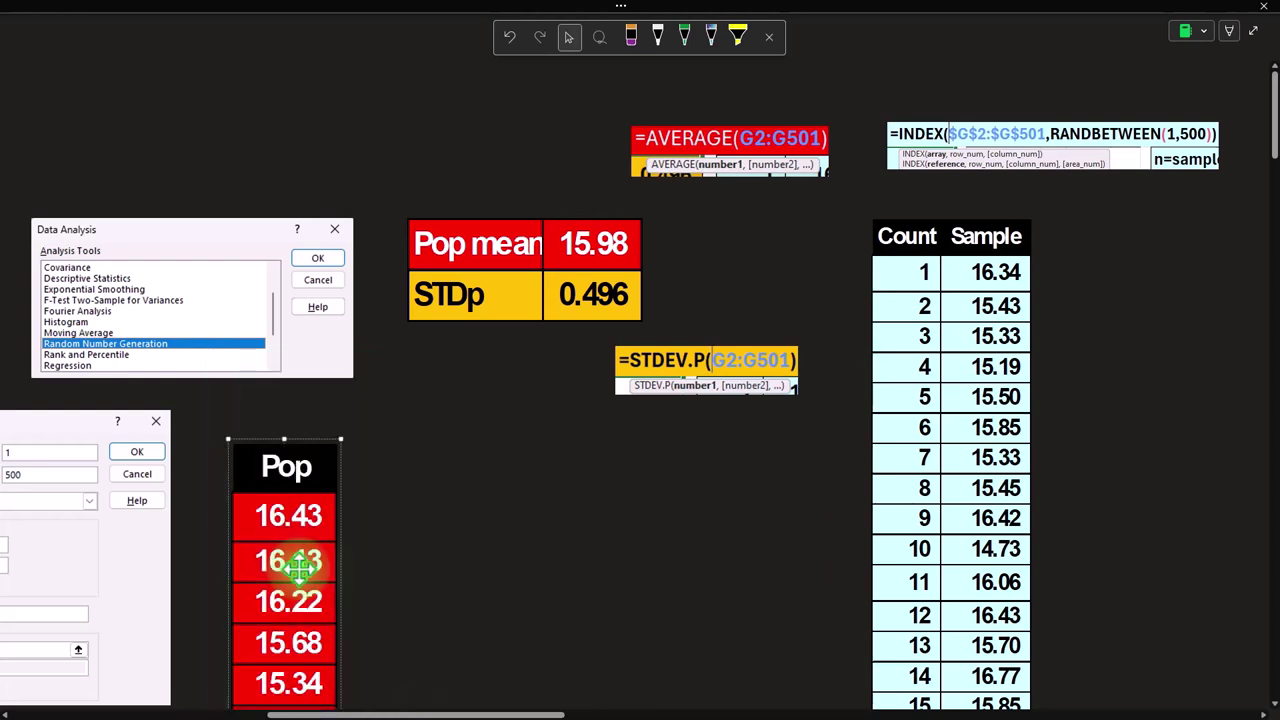
{"action": "left_click_drag", "start_coordinate": [434, 713], "coordinate": [550, 713]}
{"action": "scroll", "coordinate": [851, 351], "scroll_direction": "up", "scroll_amount": 1}
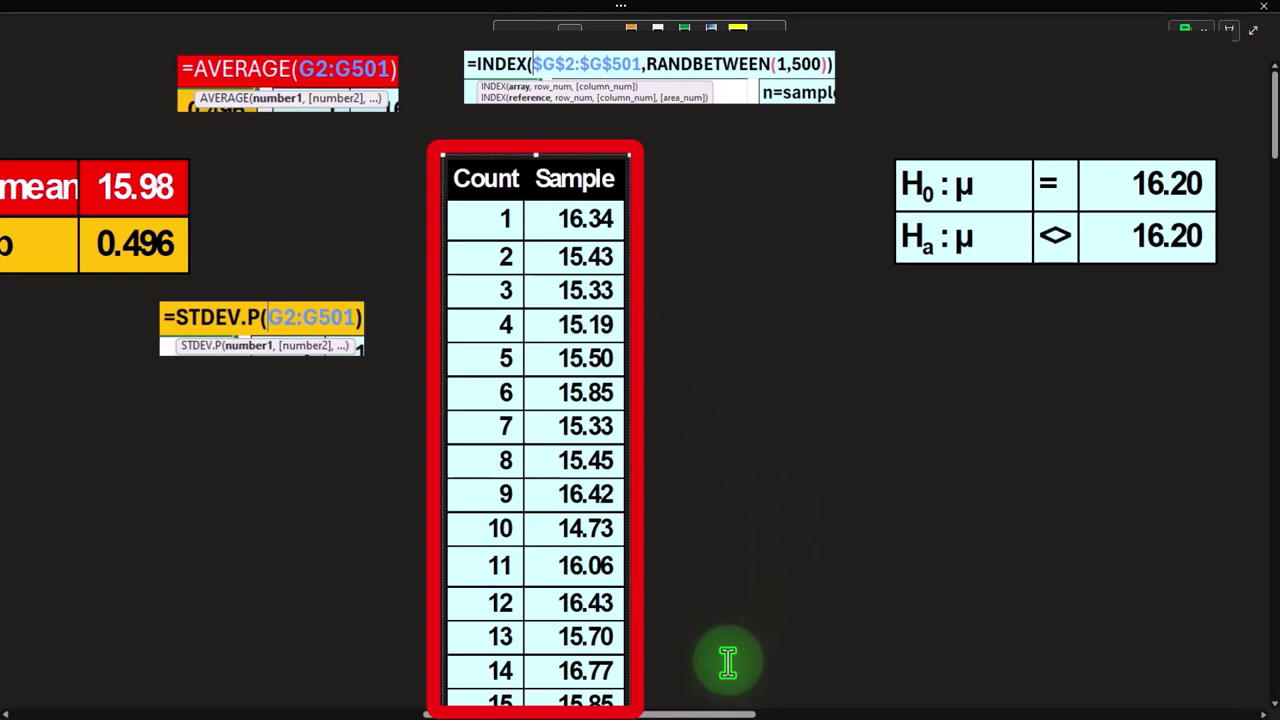
{"action": "scroll", "coordinate": [728, 662], "scroll_direction": "down", "scroll_amount": 1}
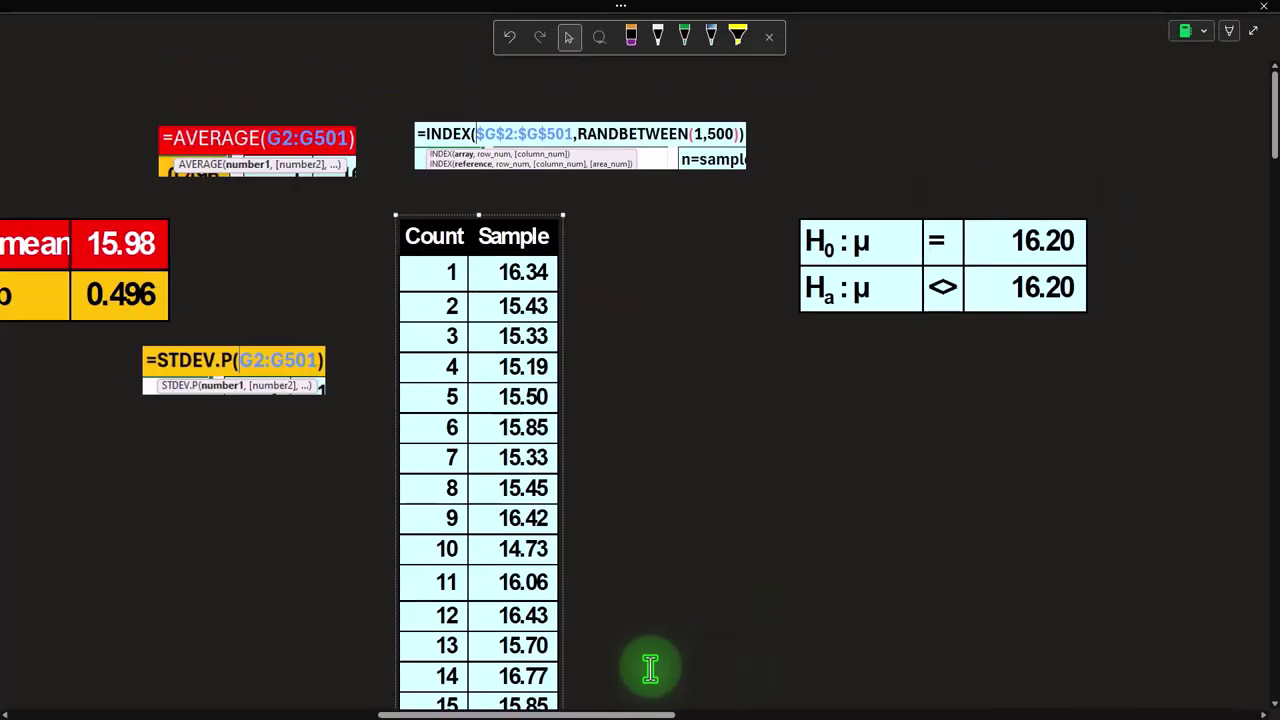
{"action": "left_click_drag", "start_coordinate": [626, 714], "coordinate": [818, 716]}
{"action": "scroll", "coordinate": [893, 451], "scroll_direction": "up", "scroll_amount": 1}
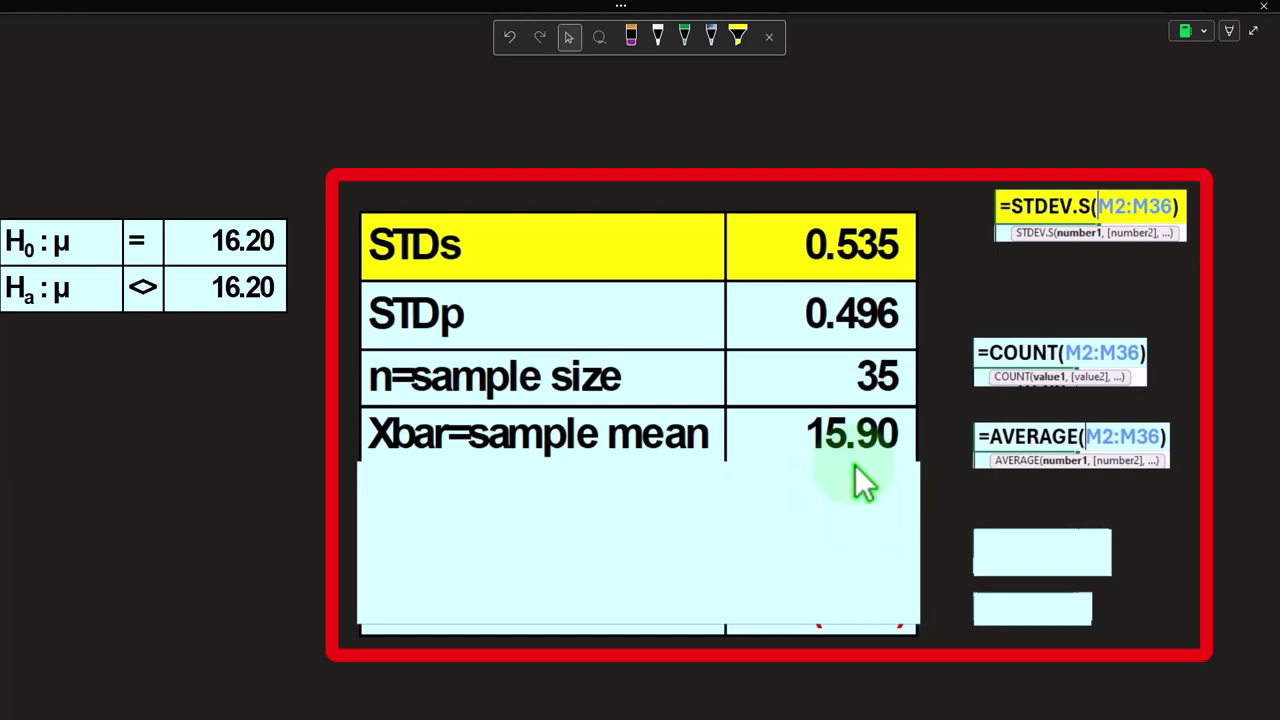
Step: Shrink the statistics table's cover to expose the a=Alpha row
{"action": "left_click", "coordinate": [855, 465]}
{"action": "left_click", "coordinate": [640, 457]}
{"action": "left_click_drag", "start_coordinate": [640, 457], "coordinate": [634, 514]}
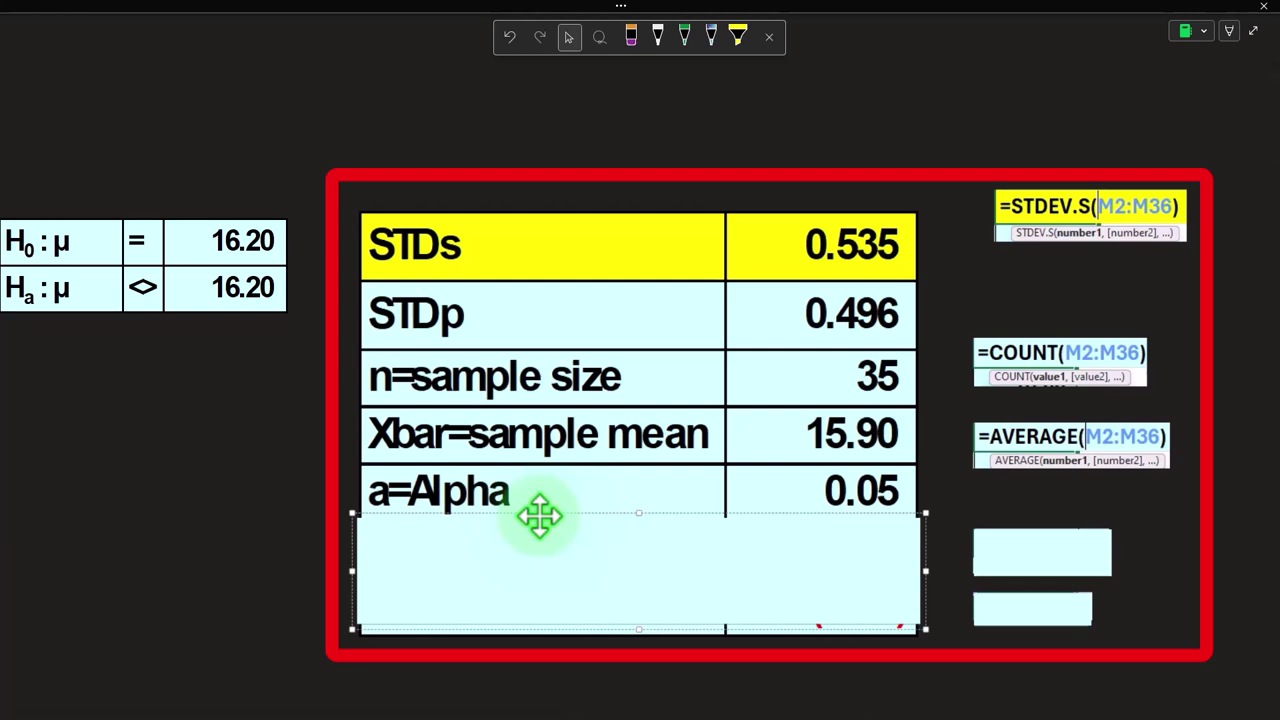
Step: Examine the tails of the bell curve chart, and shrink the statistics table's cover to expose the SE=Standard Error row
{"action": "scroll", "coordinate": [540, 515], "scroll_direction": "down", "scroll_amount": 2}
{"action": "left_click", "coordinate": [764, 713]}
{"action": "left_click_drag", "start_coordinate": [764, 713], "coordinate": [1147, 705]}
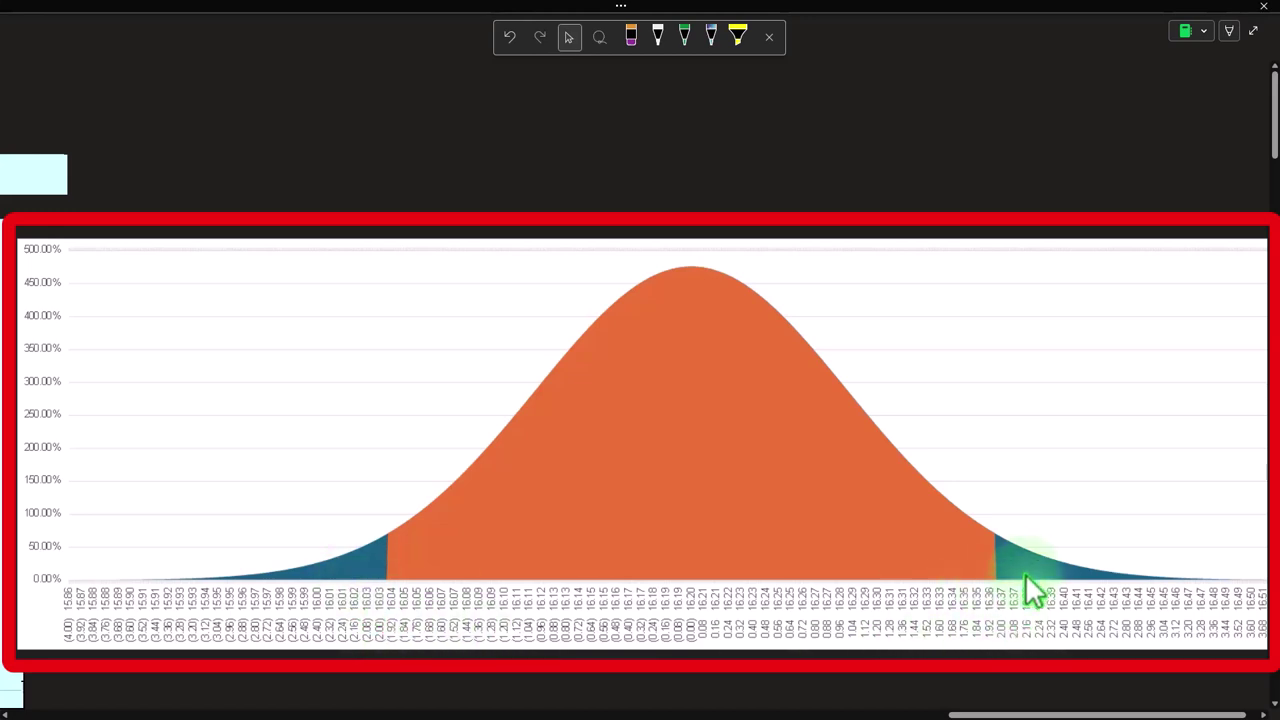
{"action": "left_click", "coordinate": [1055, 713]}
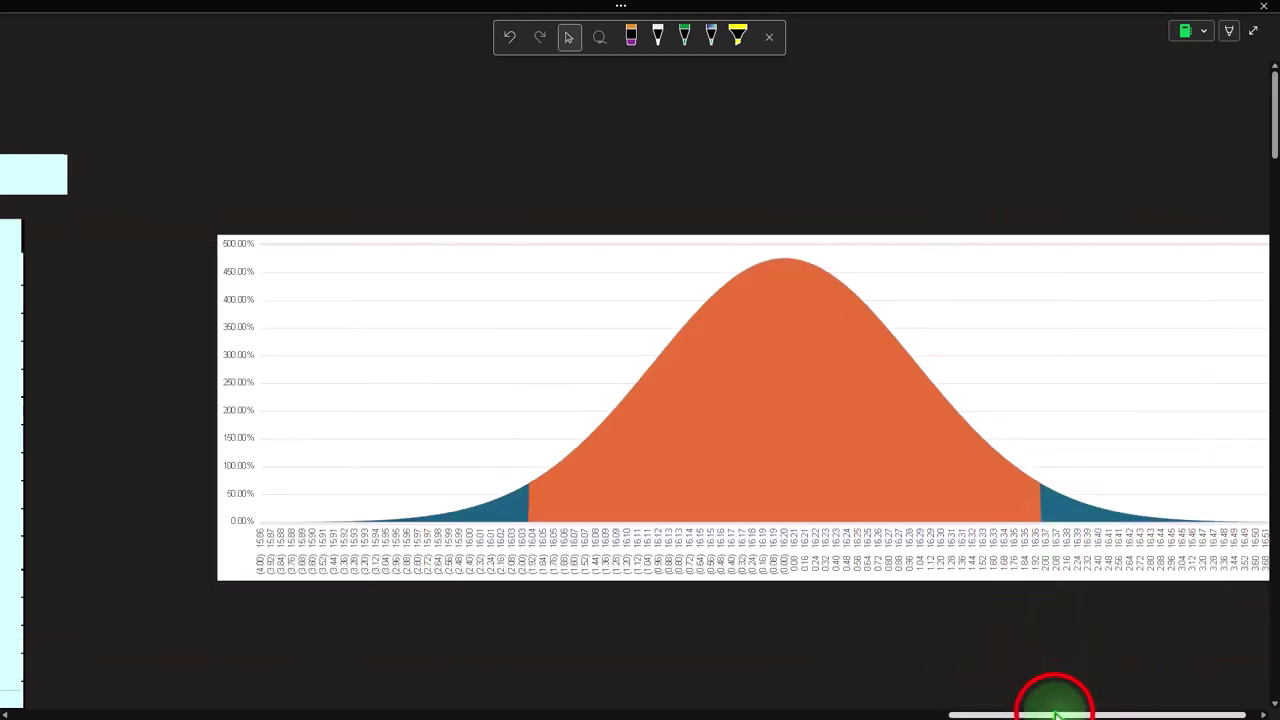
{"action": "left_click_drag", "start_coordinate": [1055, 713], "coordinate": [770, 710]}
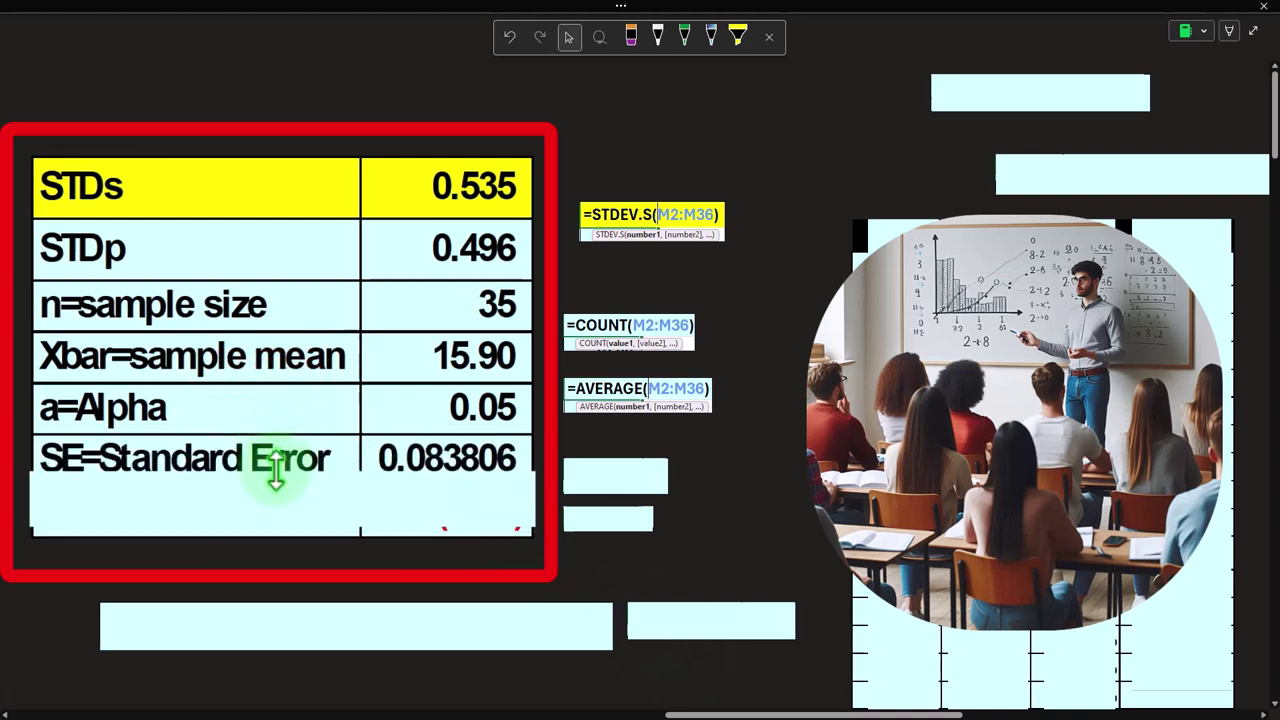
{"action": "left_click", "coordinate": [278, 482]}
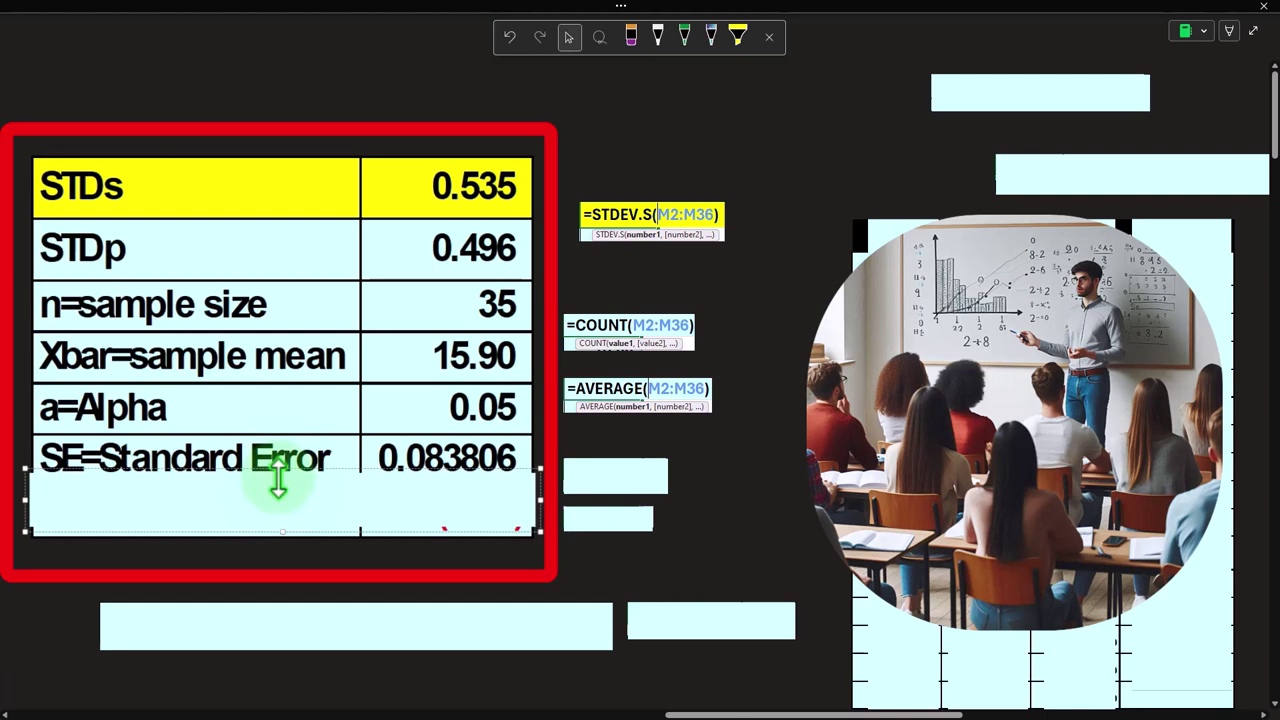
Step: Examine the centre of the bell curve chart and reread the Null Hypothesis assumption at the start of the notes
{"action": "left_click_drag", "start_coordinate": [686, 713], "coordinate": [994, 713]}
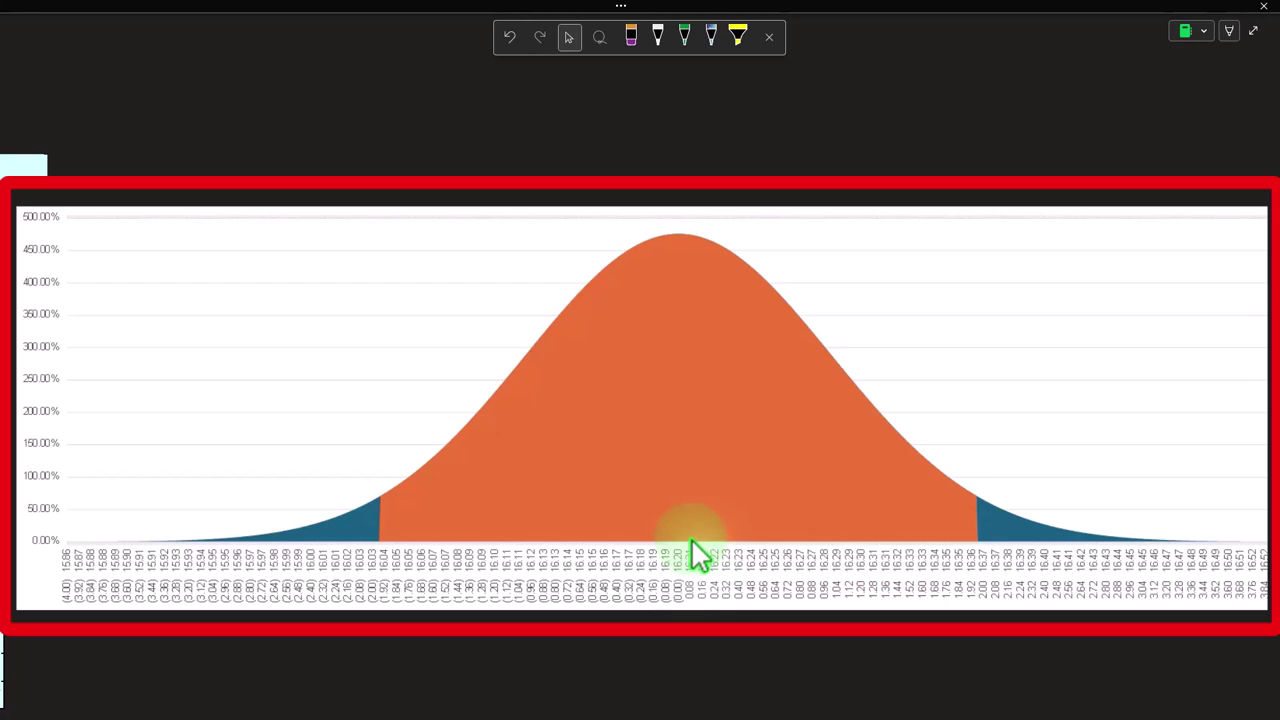
{"action": "left_click", "coordinate": [996, 710]}
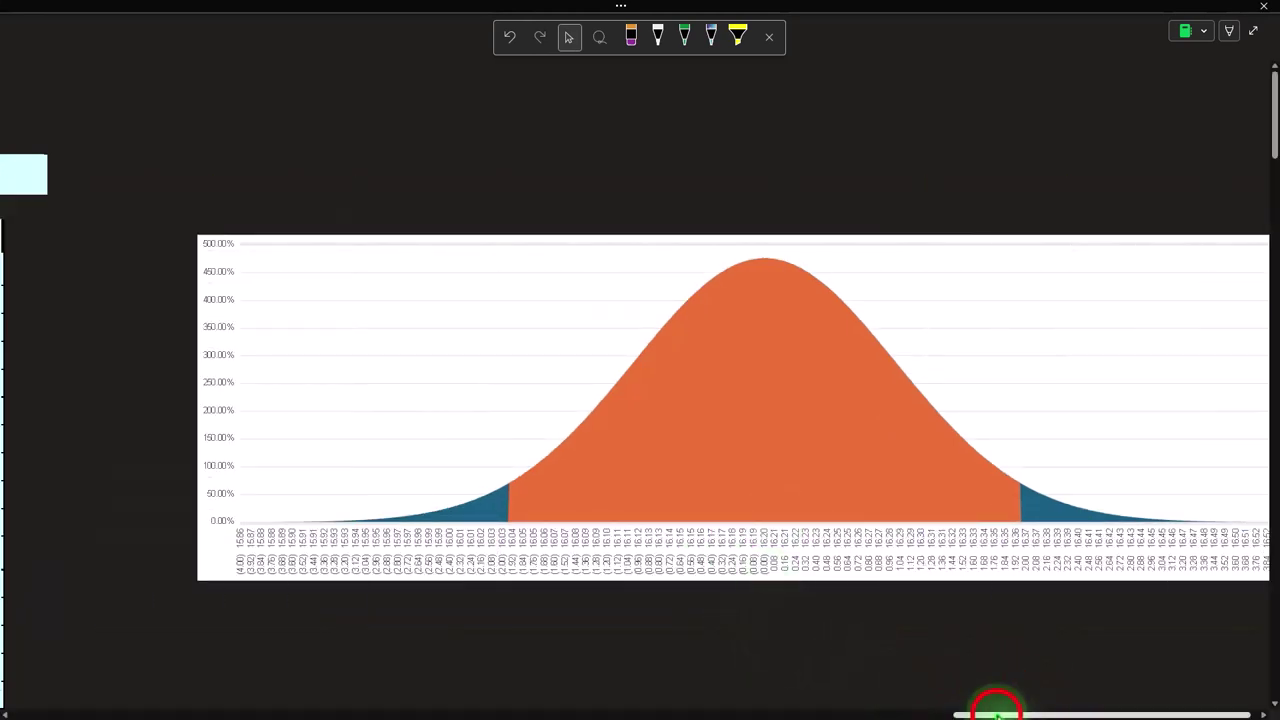
{"action": "left_click_drag", "start_coordinate": [996, 710], "coordinate": [40, 710]}
{"action": "scroll", "coordinate": [327, 503], "scroll_direction": "down", "scroll_amount": 5}
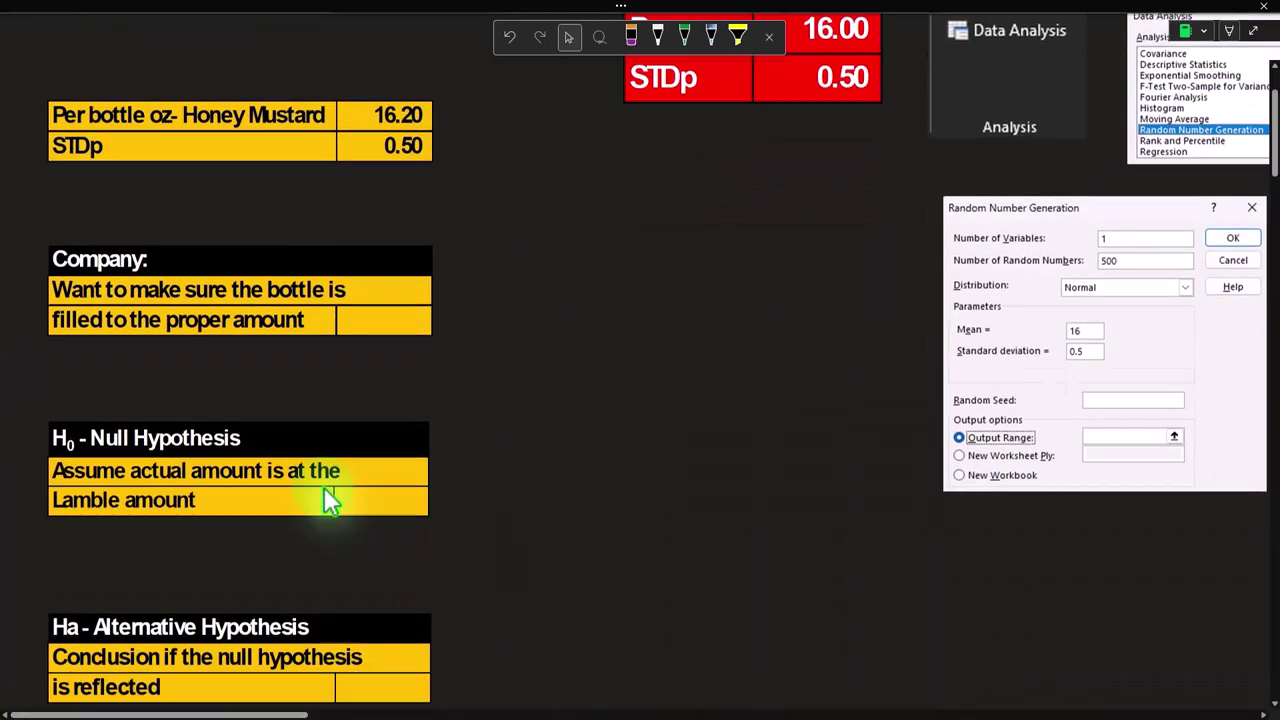
{"action": "scroll", "coordinate": [340, 580], "scroll_direction": "up", "scroll_amount": 5}
{"action": "left_click", "coordinate": [300, 708]}
{"action": "left_click_drag", "start_coordinate": [300, 708], "coordinate": [894, 706]}
Step: Remove the cover over the standard error formula =T2/SQRT(T3), and relate it to the STDs and STDp rows
{"action": "left_click", "coordinate": [857, 466]}
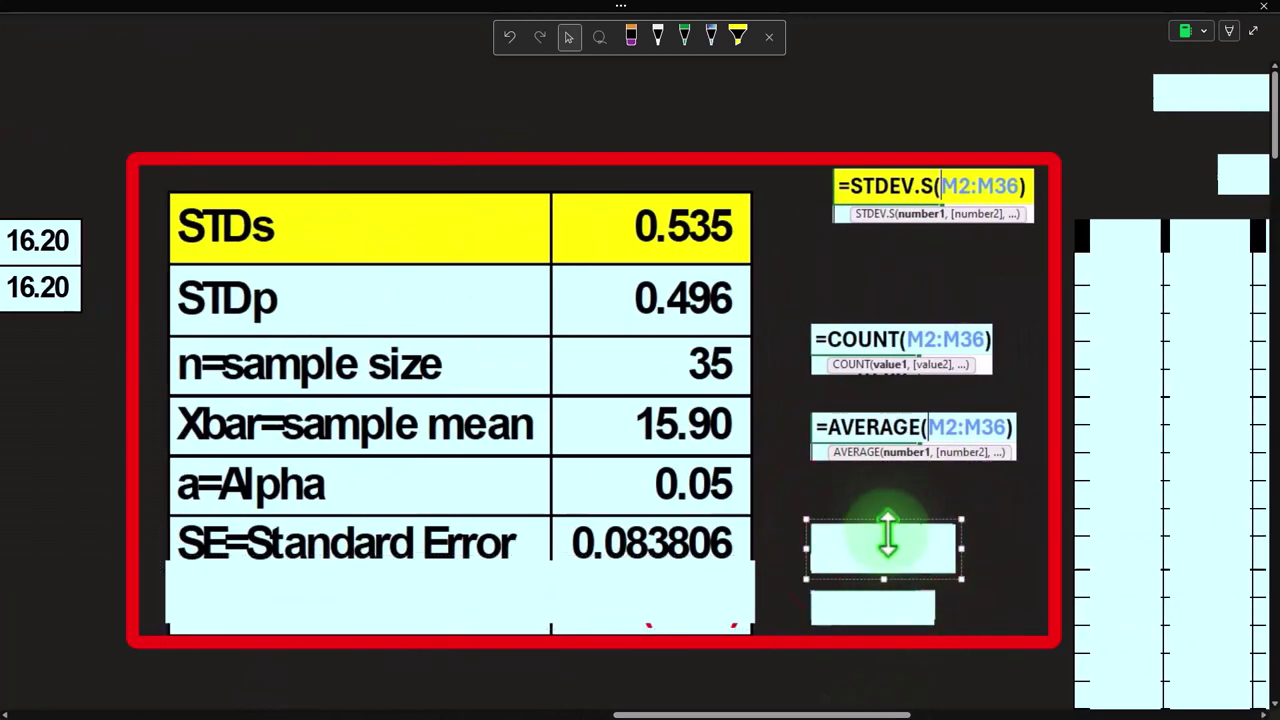
{"action": "left_click", "coordinate": [887, 540]}
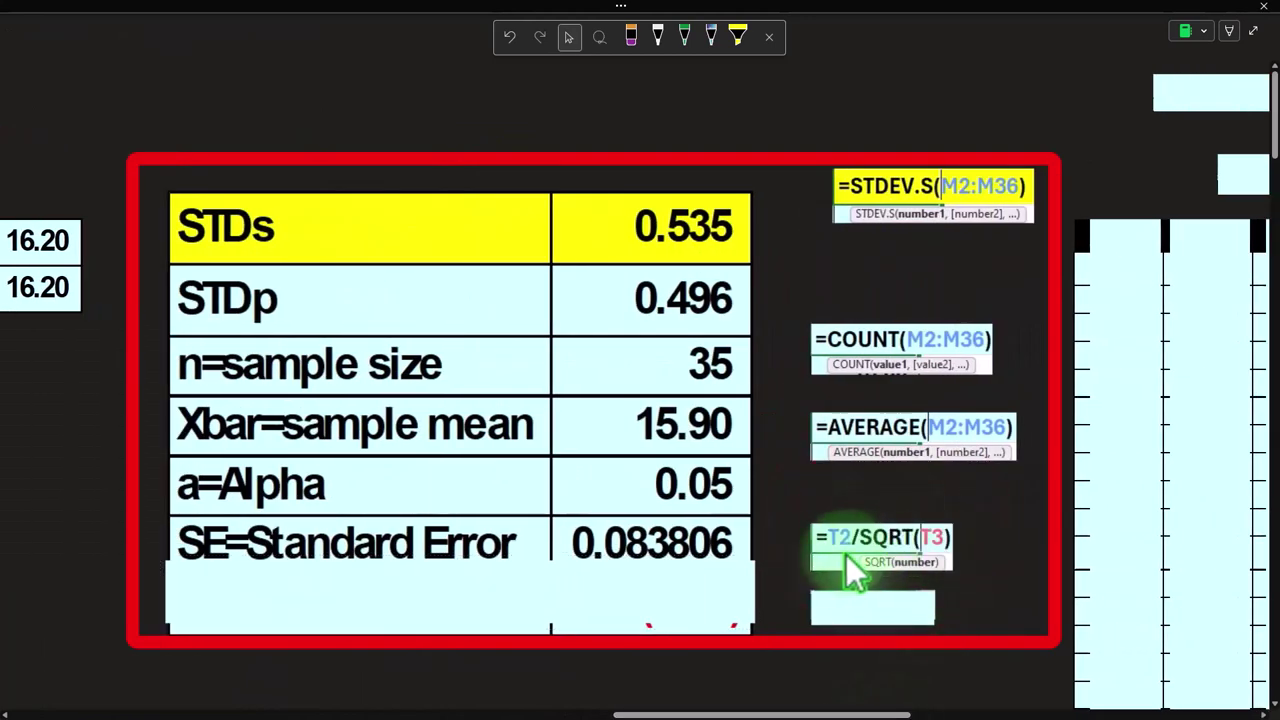
{"action": "left_click", "coordinate": [282, 328]}
{"action": "left_click", "coordinate": [273, 250]}
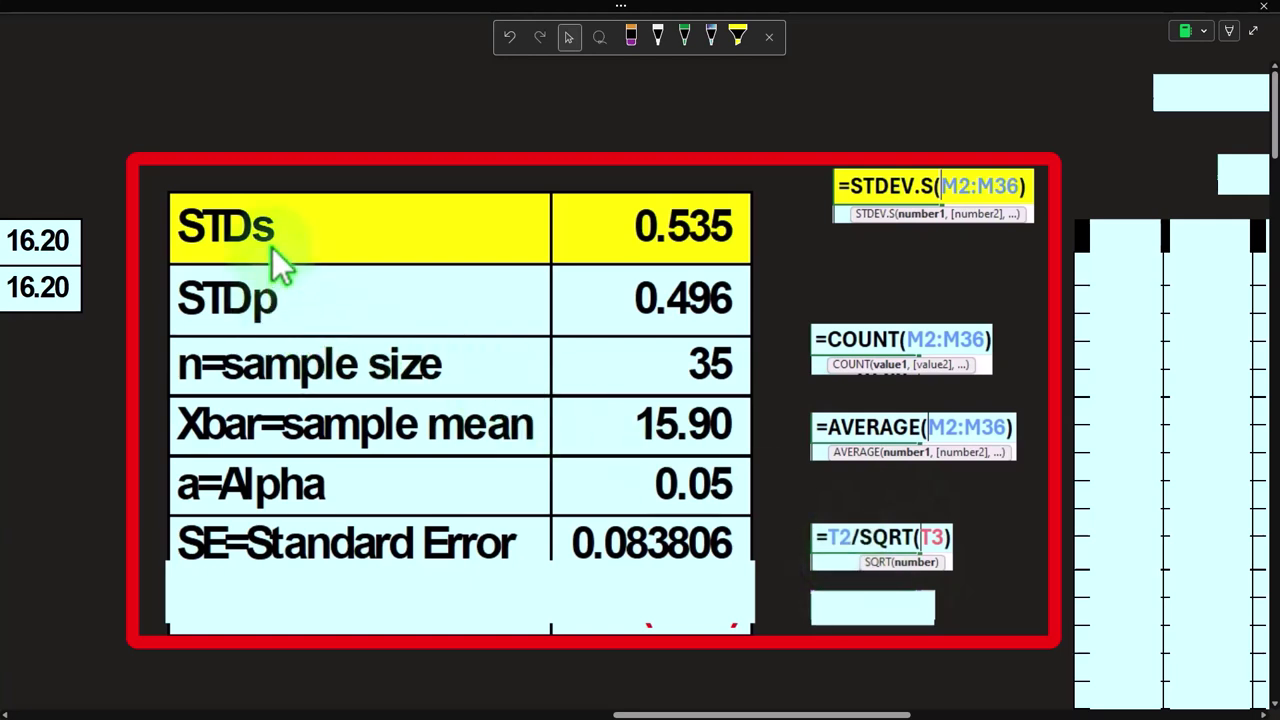
{"action": "left_click", "coordinate": [266, 296]}
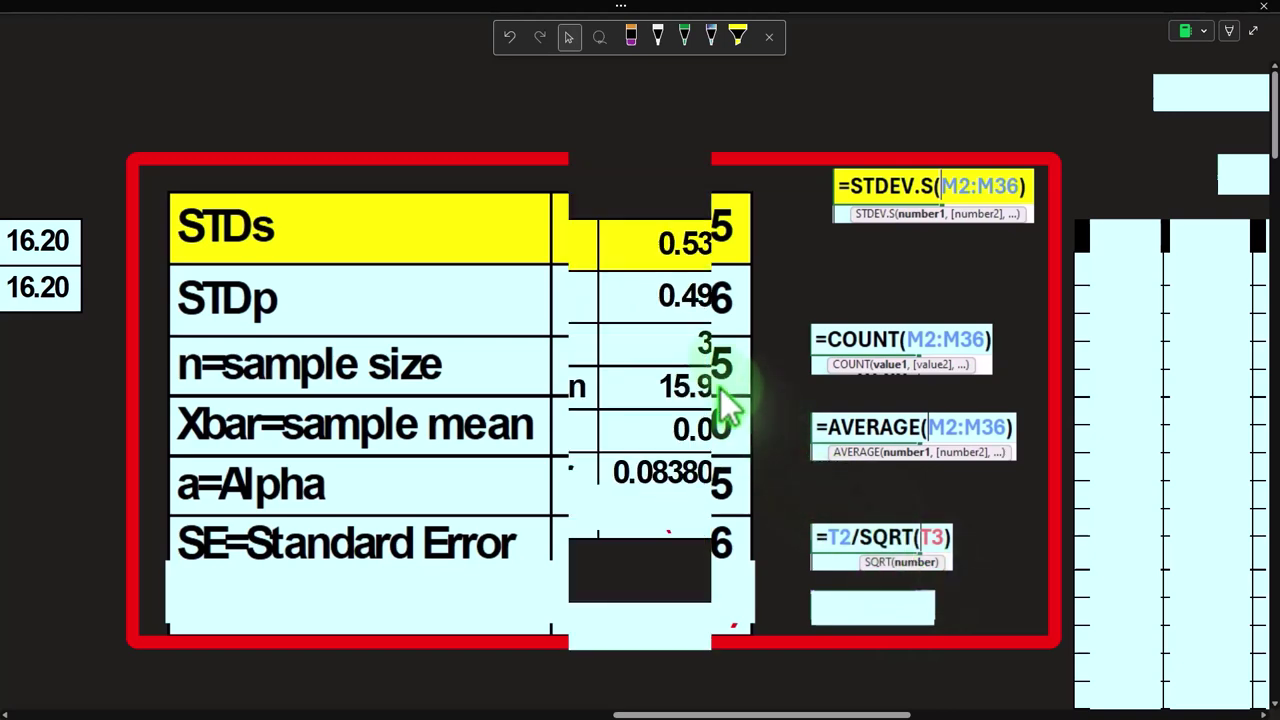
Step: Remove the remaining cover from the statistics table to expose the z=Test Statistic row, and uncover that row's formula
{"action": "scroll", "coordinate": [723, 371], "scroll_direction": "down", "scroll_amount": 2}
{"action": "left_click", "coordinate": [632, 398]}
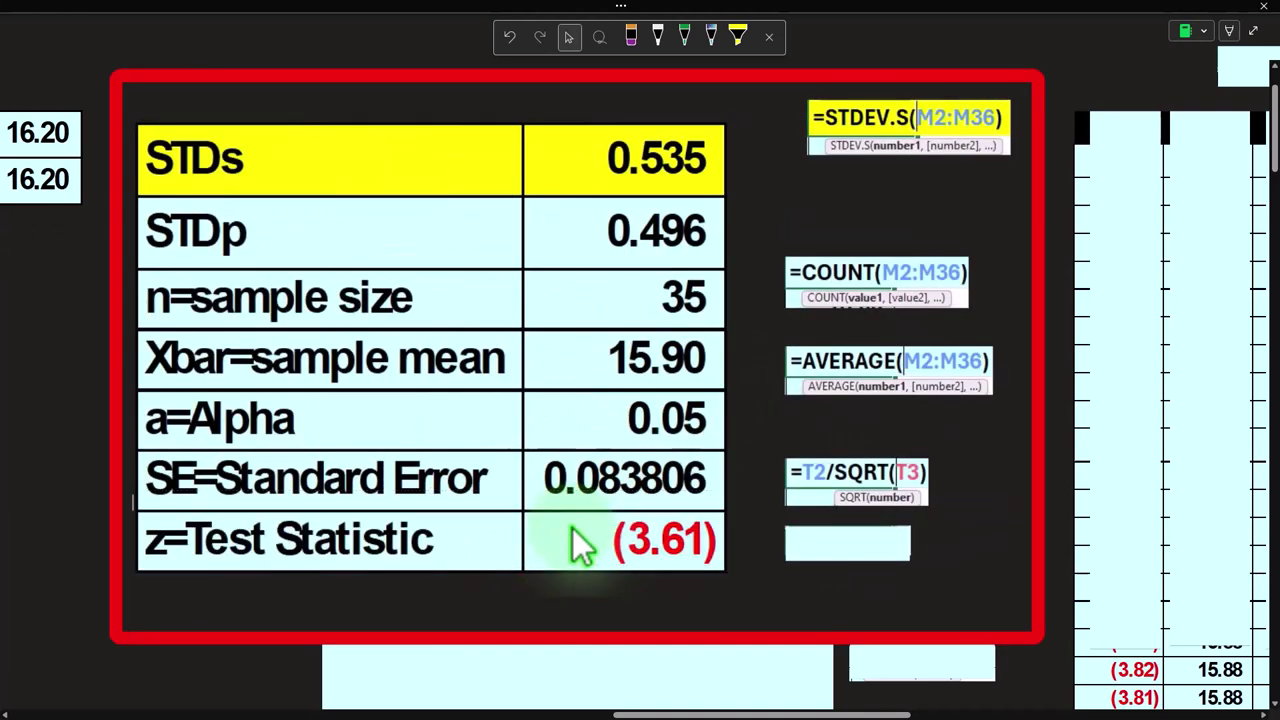
{"action": "left_click", "coordinate": [820, 545]}
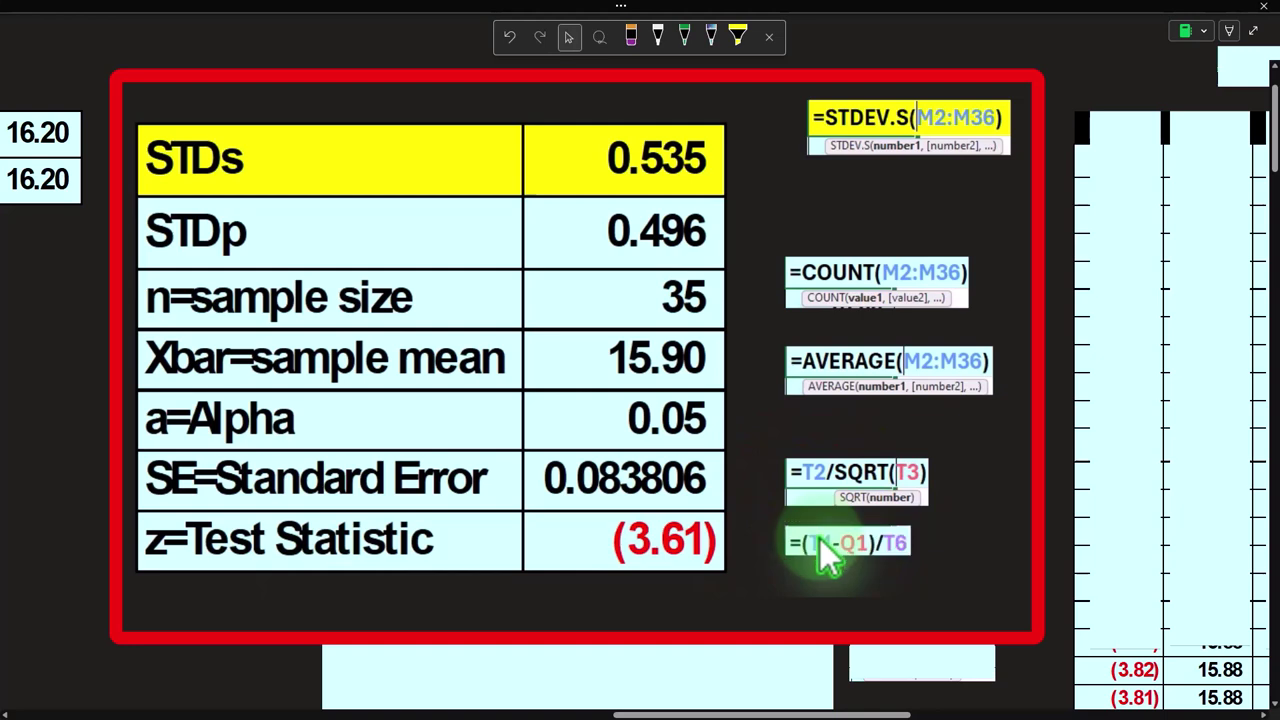
Step: Examine the centre of the bell curve chart and relate it to the Xbar=sample mean and z=Test Statistic rows
{"action": "left_click_drag", "start_coordinate": [840, 708], "coordinate": [1155, 712]}
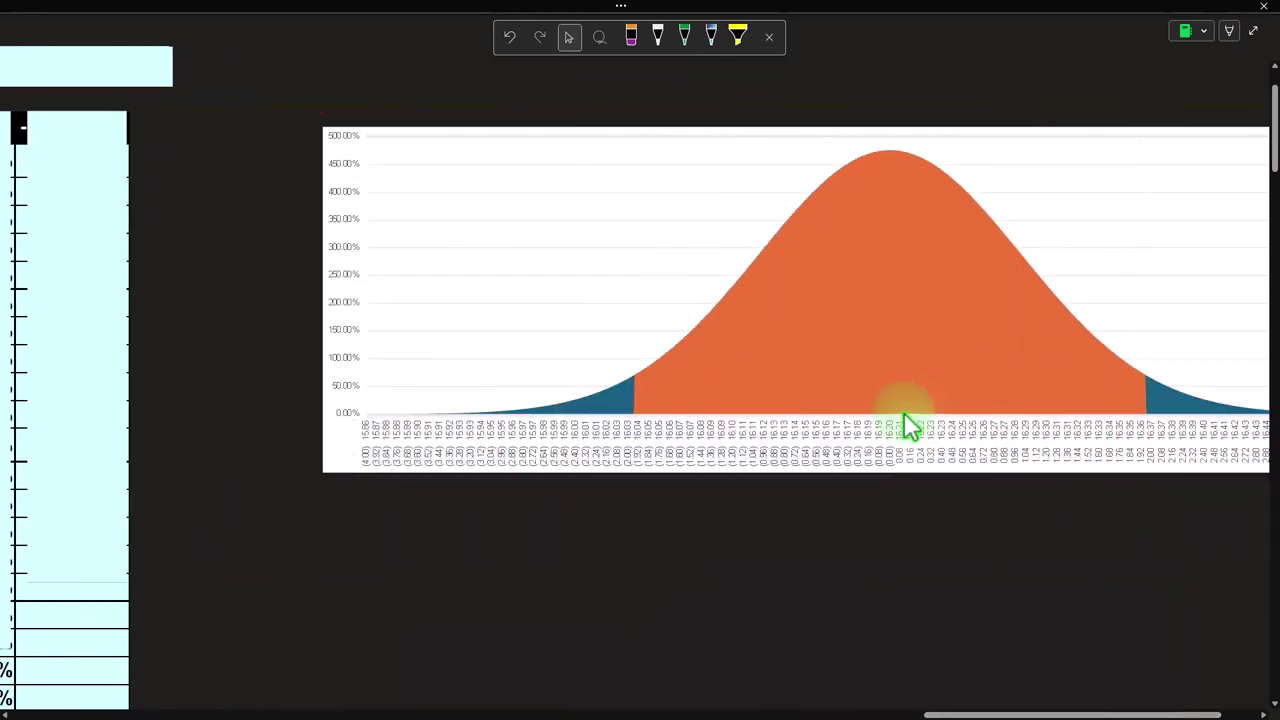
{"action": "left_click", "coordinate": [985, 712]}
{"action": "left_click_drag", "start_coordinate": [985, 712], "coordinate": [594, 712]}
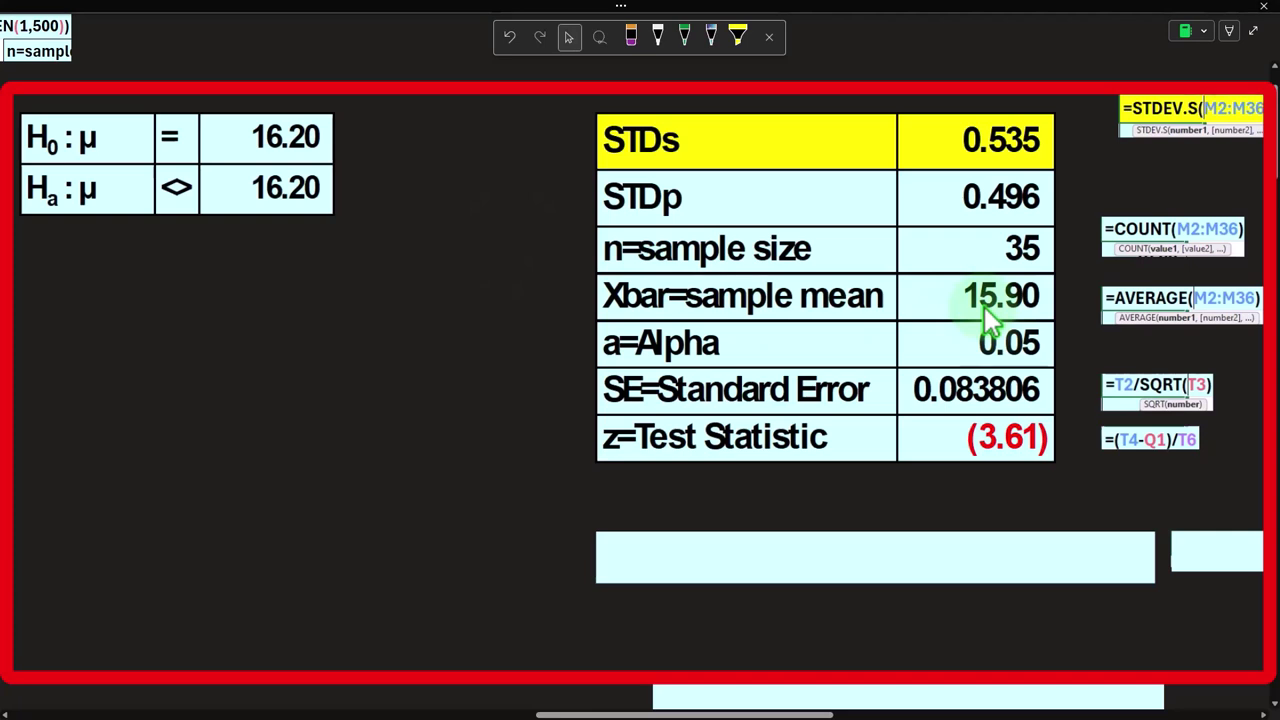
Step: Bring the calculator over the notes, and examine the bell curve chart's centre against the null hypothesis mean
{"action": "left_click_drag", "start_coordinate": [1094, 503], "coordinate": [326, 360]}
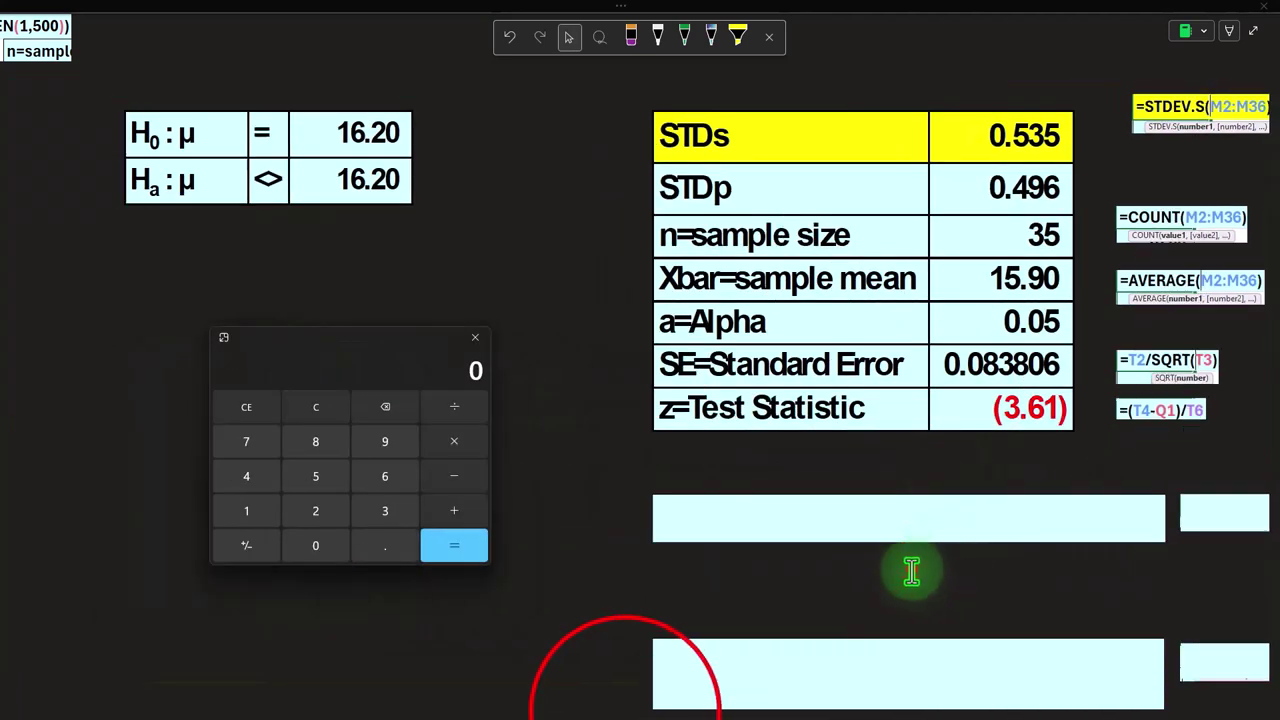
{"action": "left_click_drag", "start_coordinate": [623, 714], "coordinate": [1033, 714]}
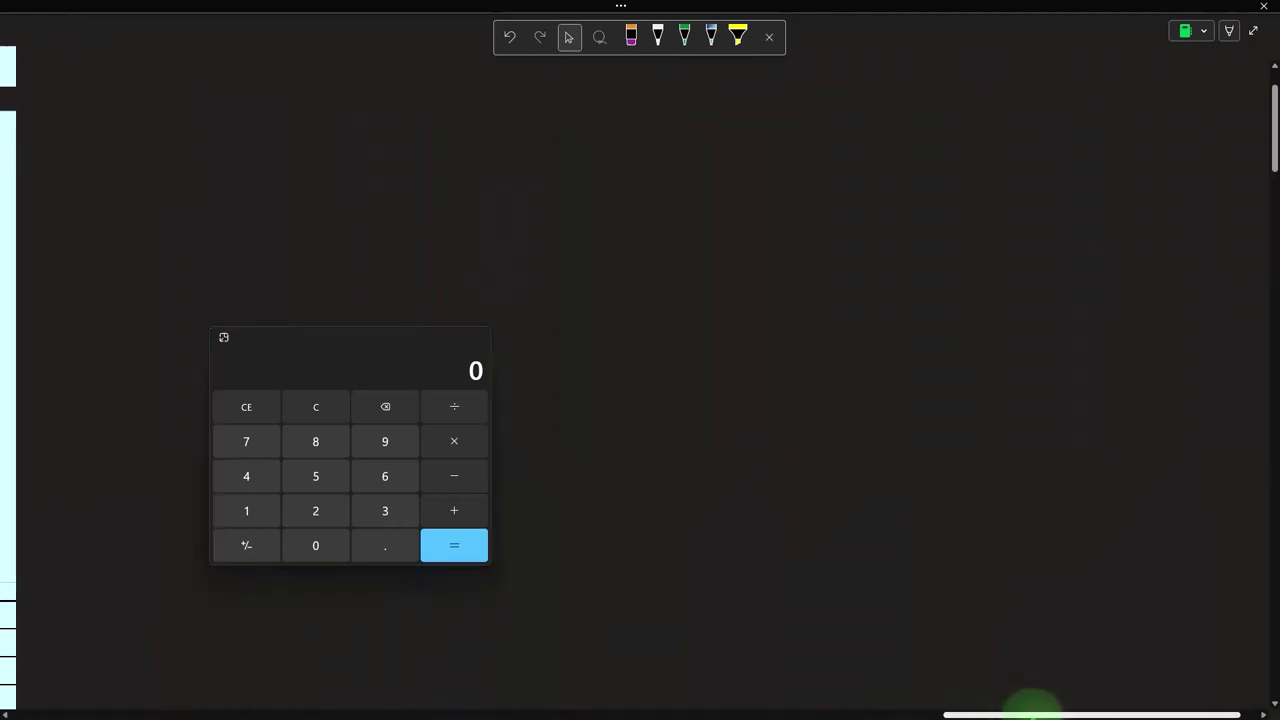
{"action": "left_click_drag", "start_coordinate": [450, 338], "coordinate": [580, 551]}
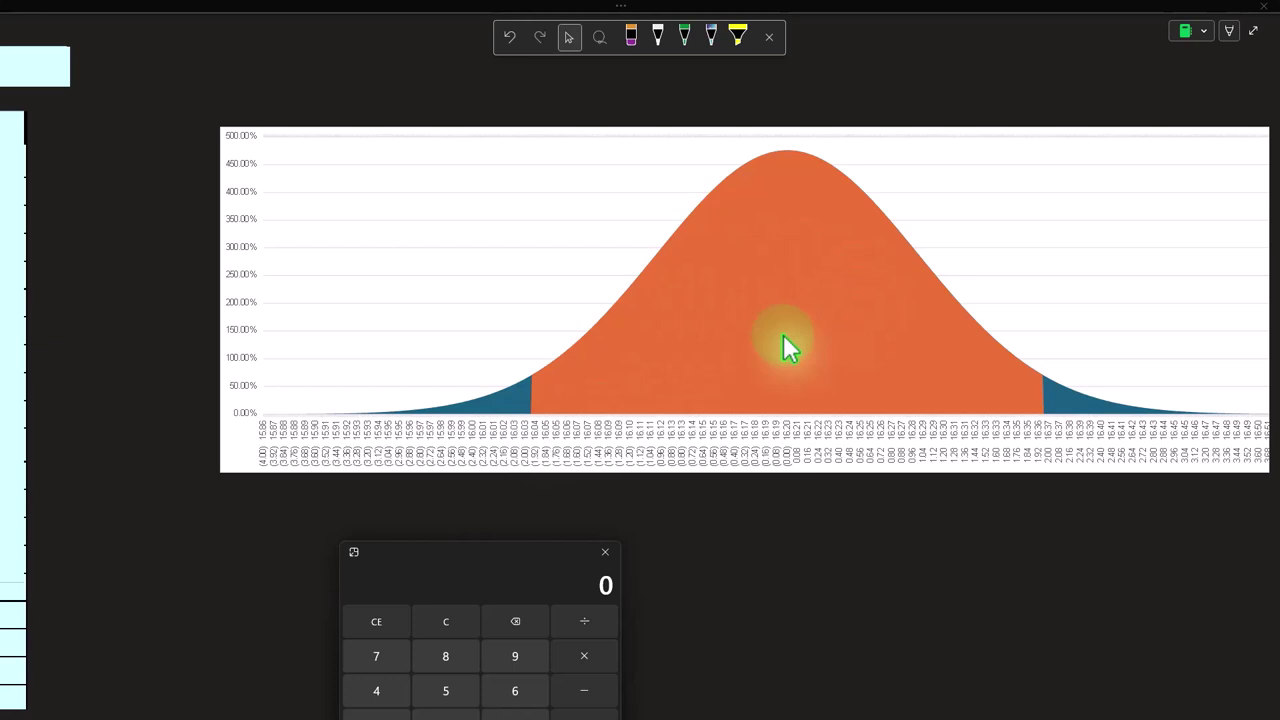
{"action": "left_click_drag", "start_coordinate": [580, 562], "coordinate": [557, 471]}
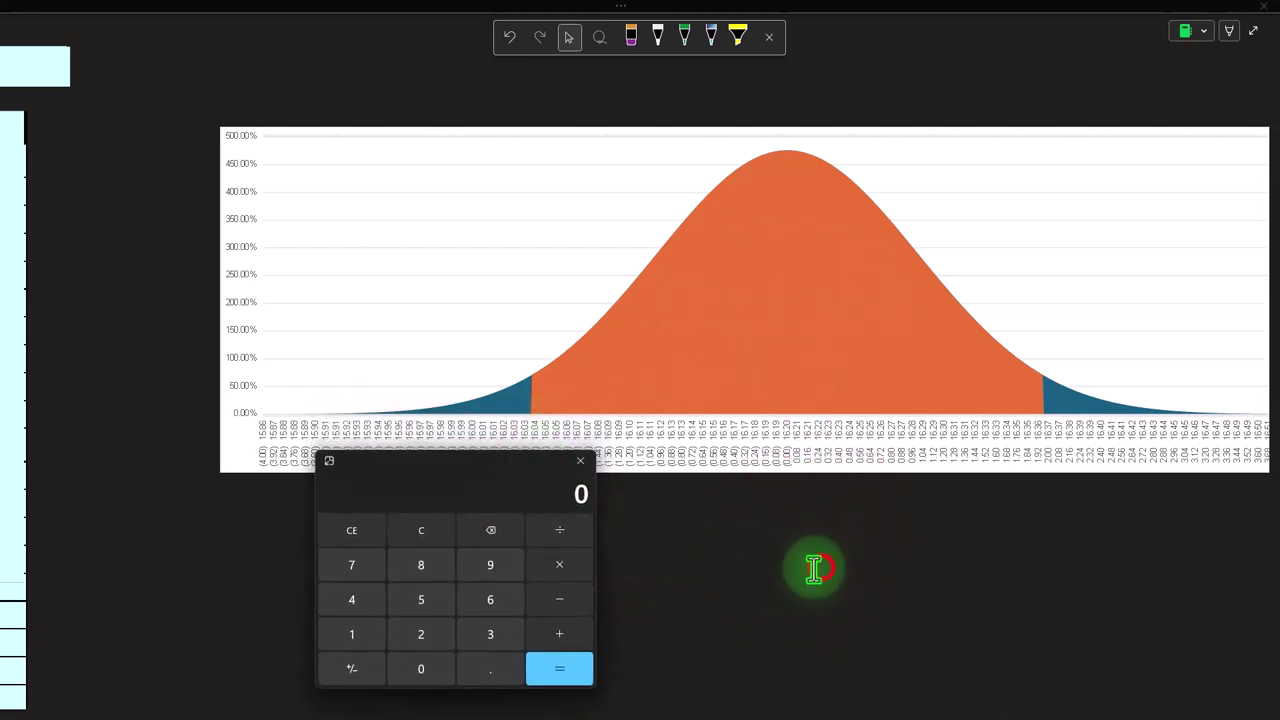
{"action": "left_click_drag", "start_coordinate": [971, 706], "coordinate": [563, 716]}
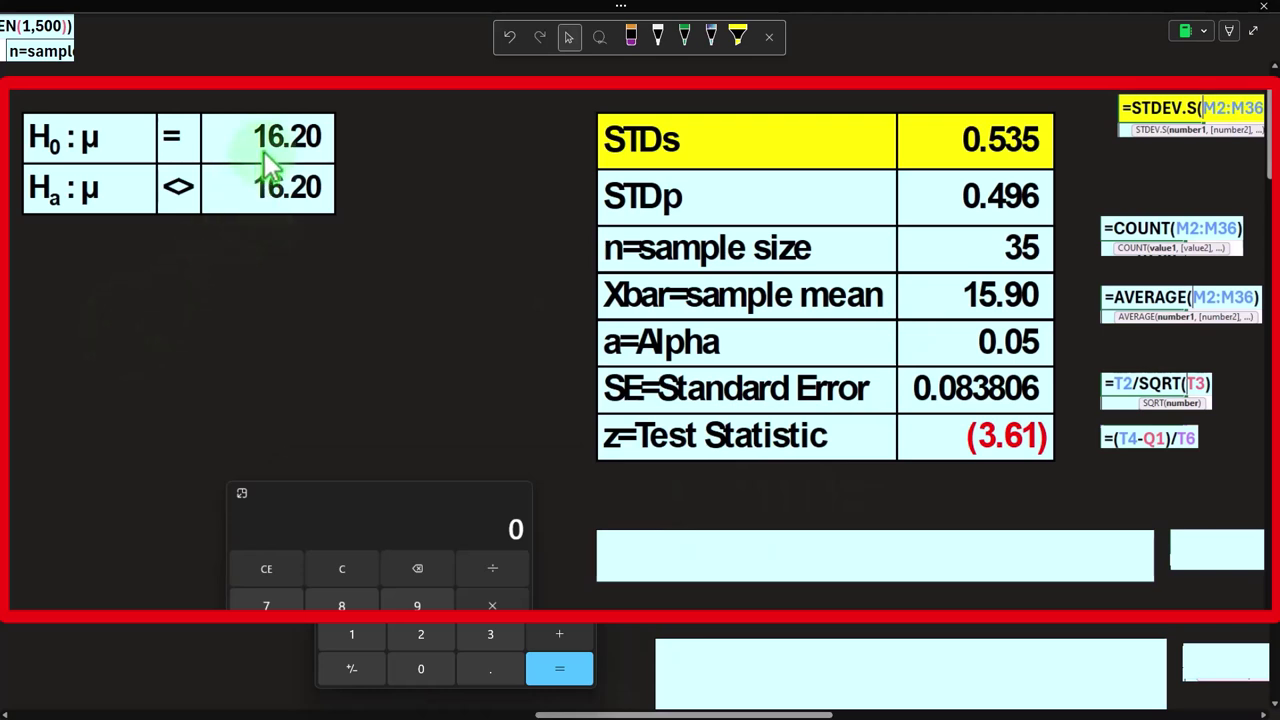
Step: Work out the z test statistic on the calculator as 15.9 − 16.2 divided by 0.083806, and dismiss the calculator
{"action": "left_click_drag", "start_coordinate": [371, 500], "coordinate": [335, 340]}
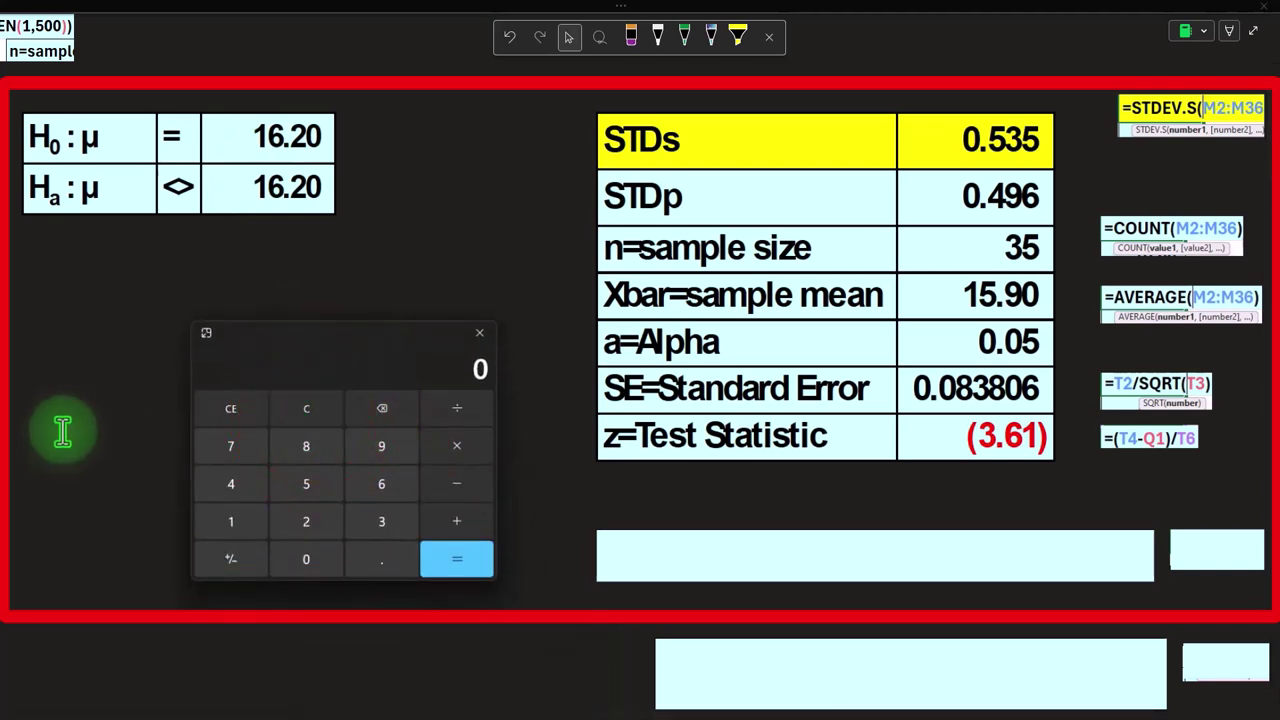
{"action": "type", "text": "15.9"}
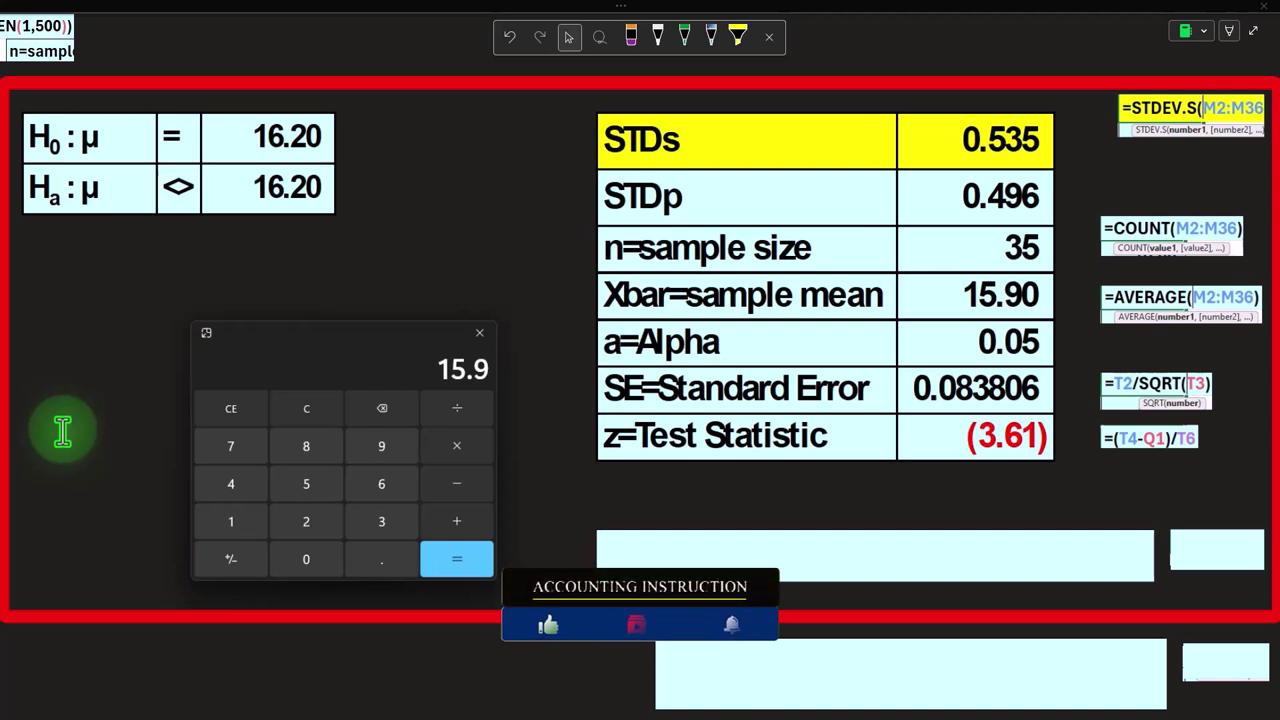
{"action": "type", "text": "-16.2"}
{"action": "key", "text": "Return"}
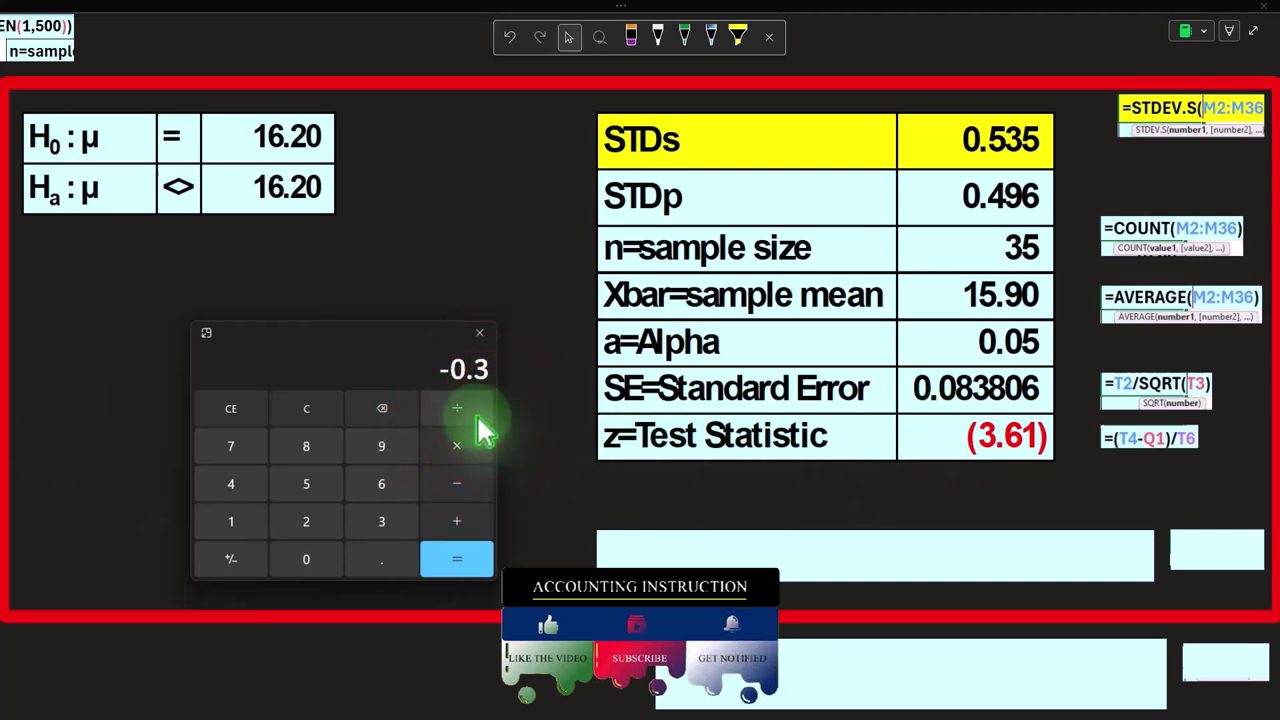
{"action": "type", "text": "0.0838"}
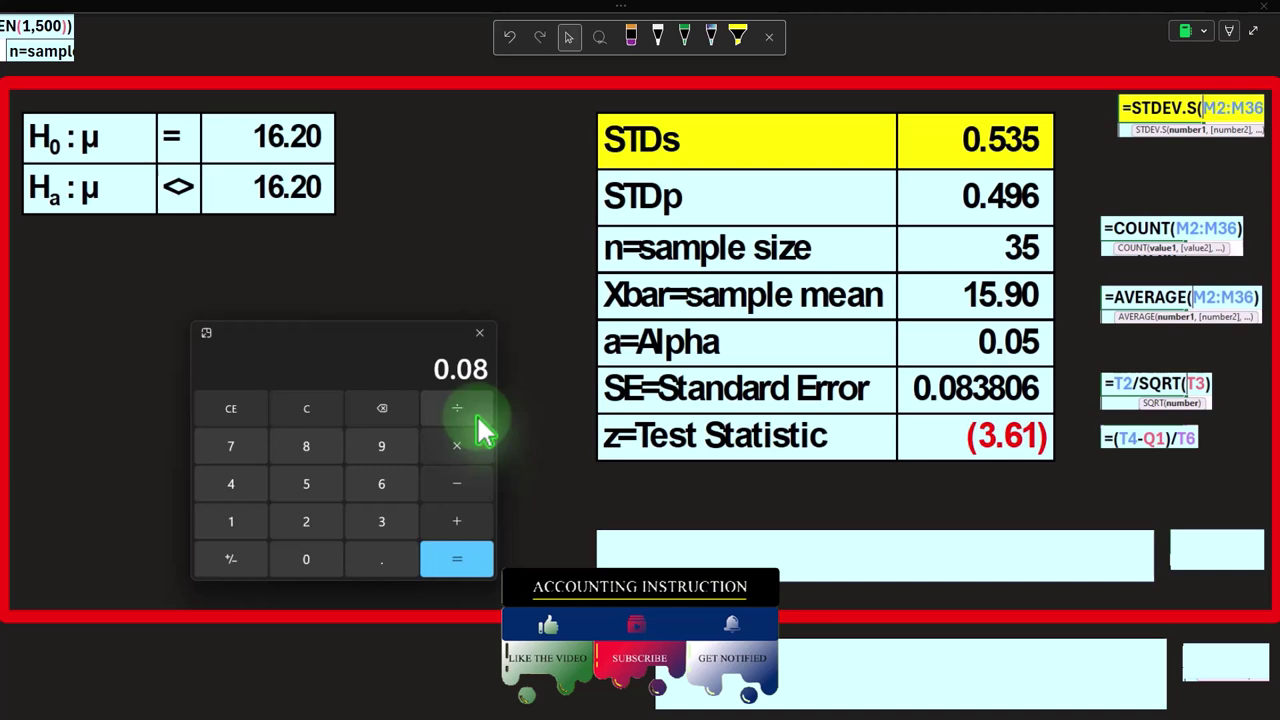
{"action": "type", "text": "06"}
{"action": "key", "text": "Return"}
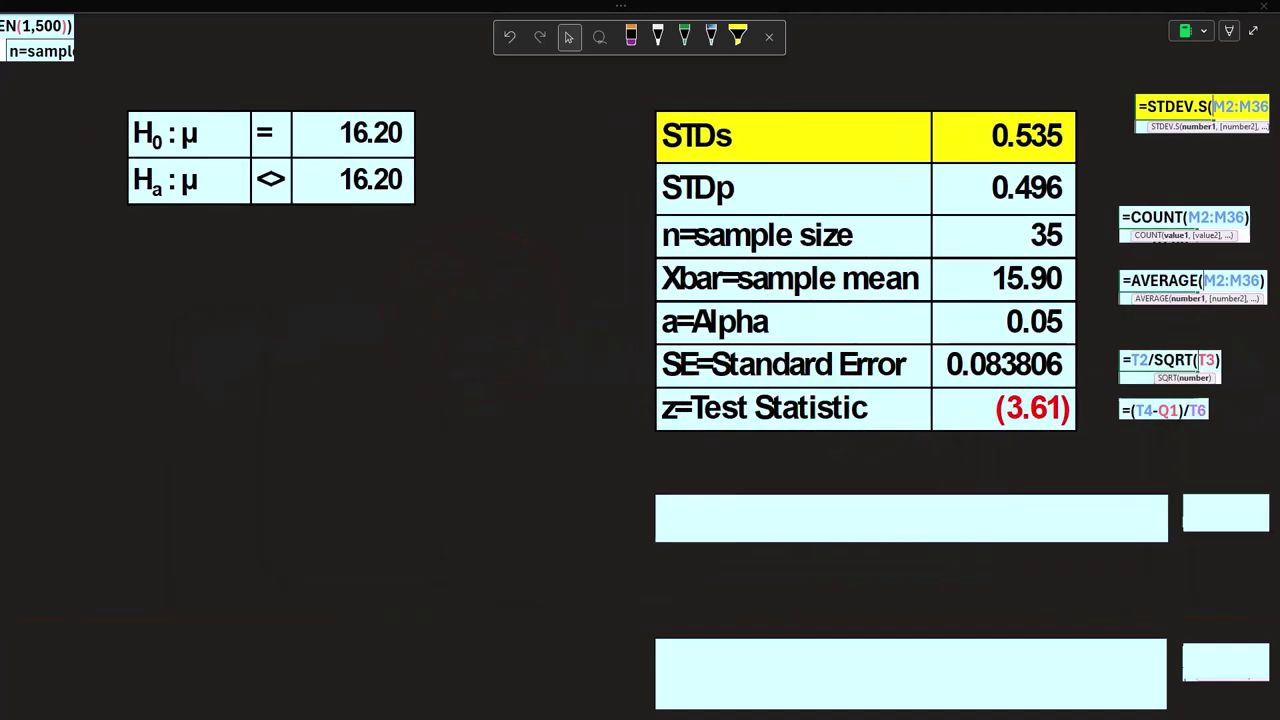
{"action": "left_click", "coordinate": [488, 605]}
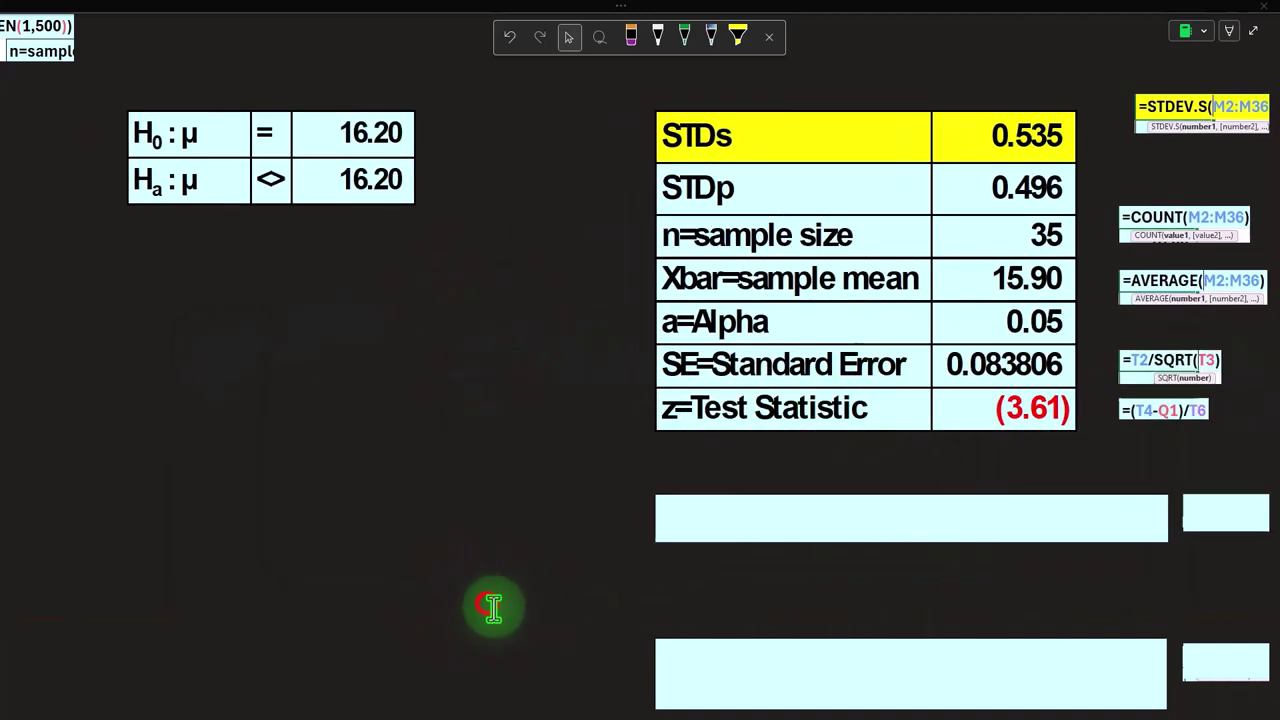
Step: Examine the lower tail of the bell curve chart, and remove the cover over the P-value row
{"action": "left_click_drag", "start_coordinate": [623, 712], "coordinate": [1047, 712]}
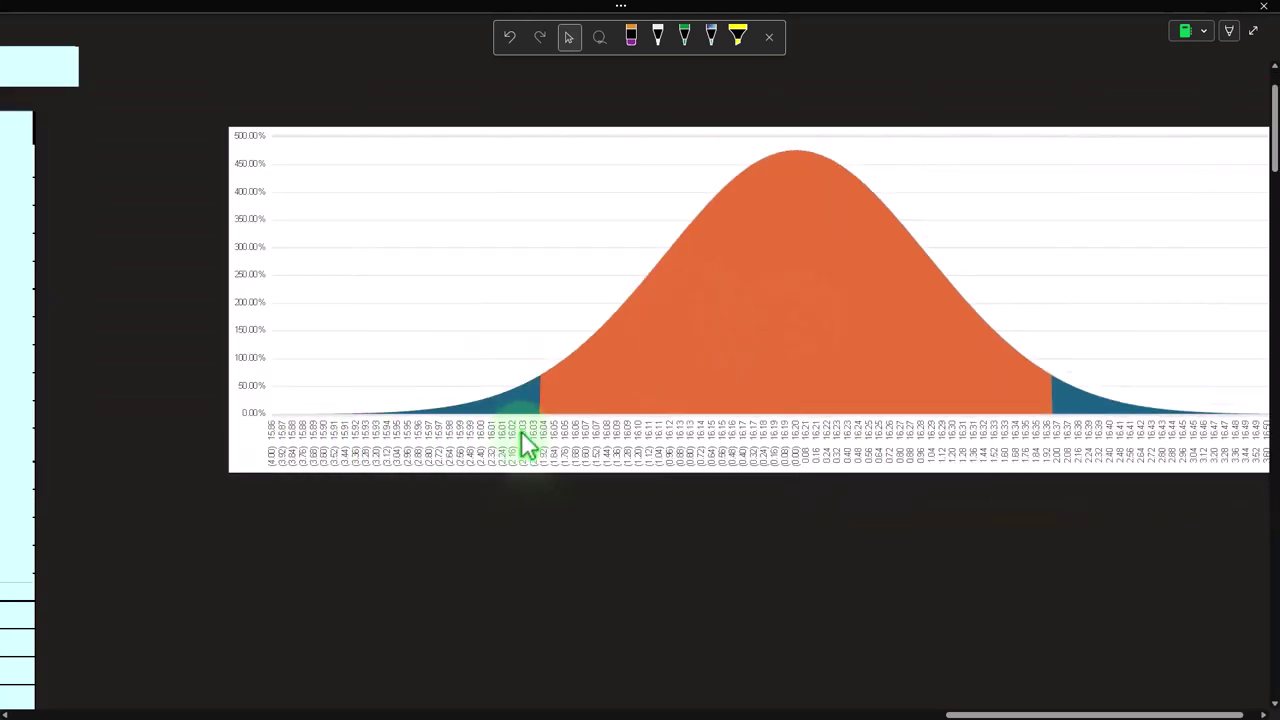
{"action": "left_click_drag", "start_coordinate": [1023, 712], "coordinate": [690, 706]}
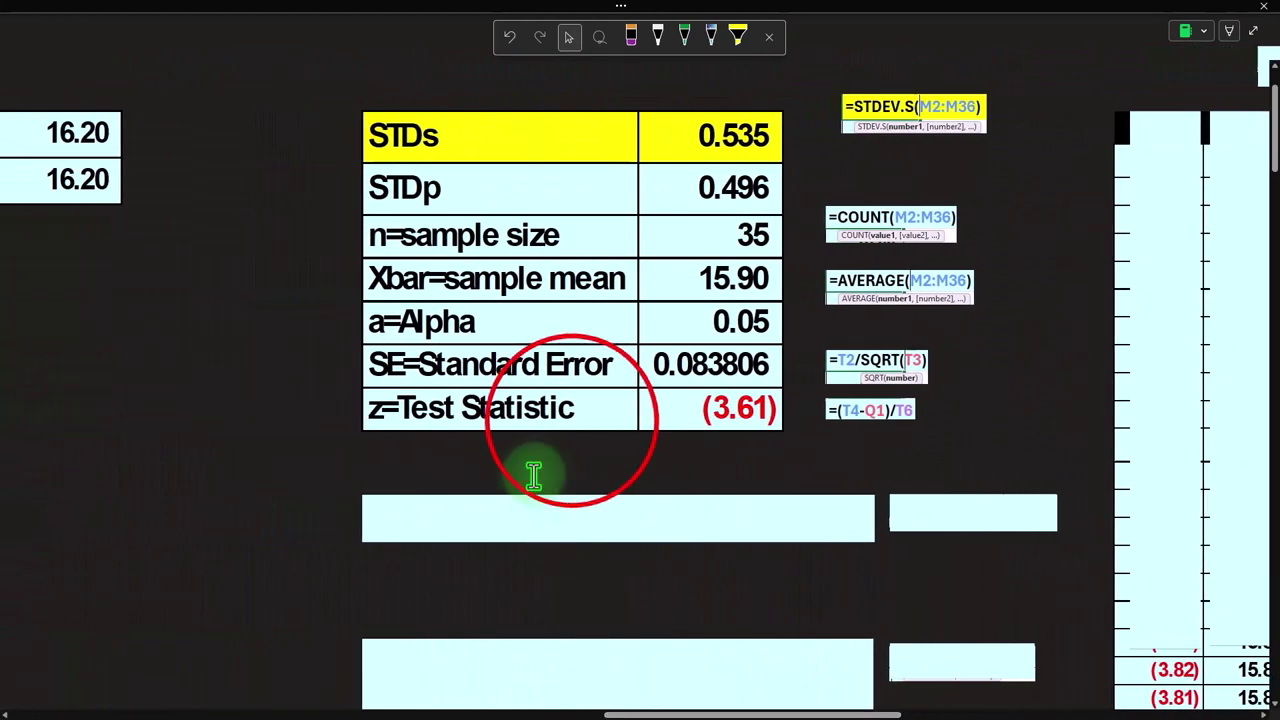
{"action": "scroll", "coordinate": [371, 443], "scroll_direction": "down", "scroll_amount": 1}
{"action": "left_click", "coordinate": [381, 427]}
{"action": "key", "text": "Delete"}
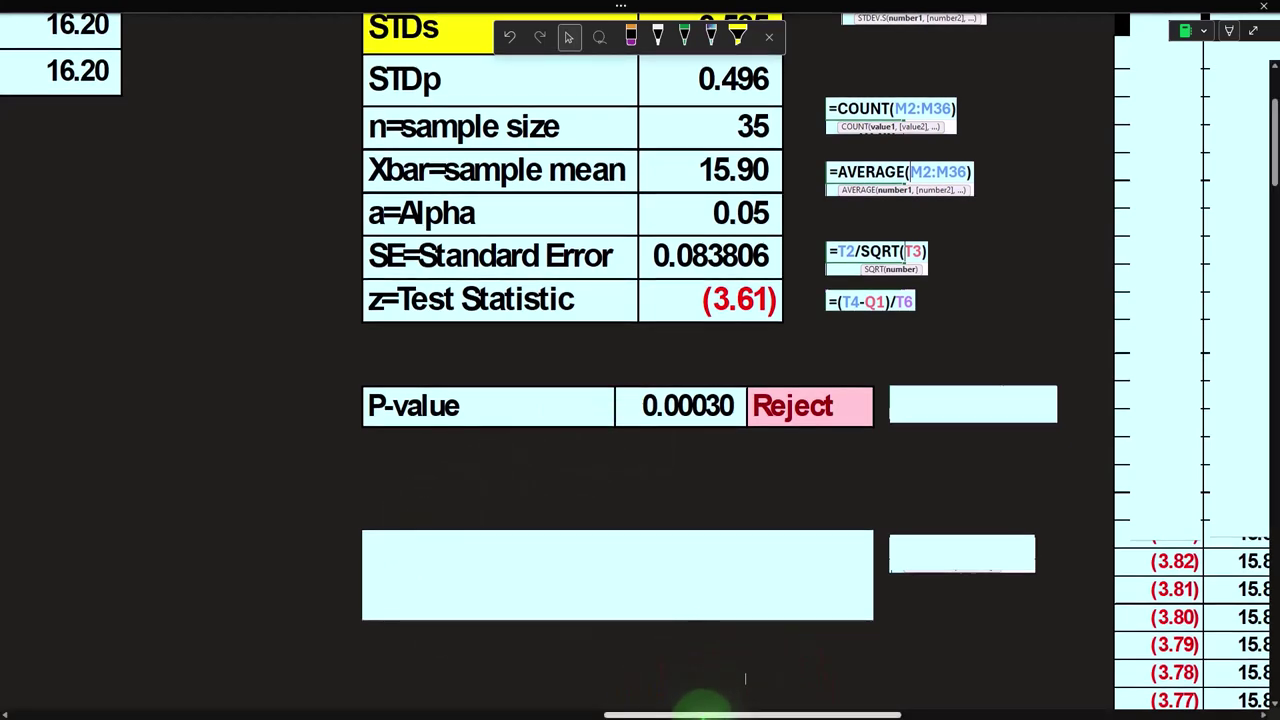
Step: Examine both tails of the bell curve chart, and remove the cover over the P-value formula =NORM.S.DIST(T7,1)*2
{"action": "left_click_drag", "start_coordinate": [700, 714], "coordinate": [1014, 704]}
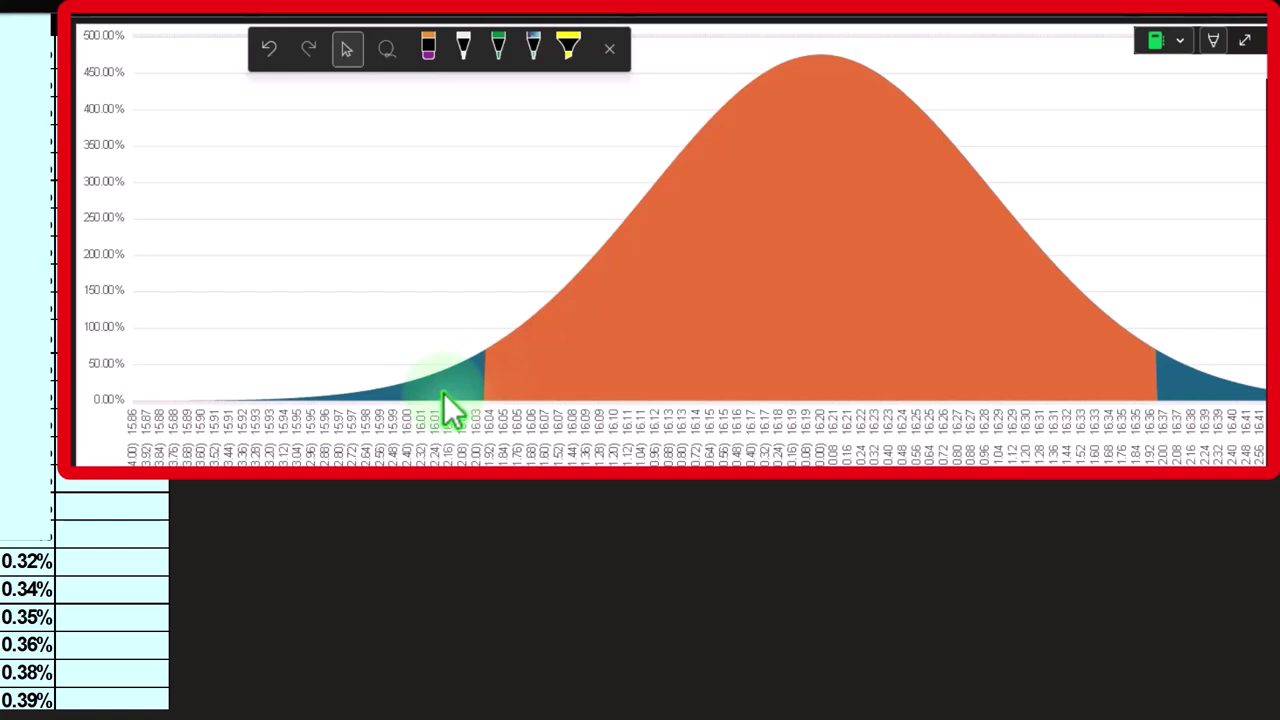
{"action": "left_click", "coordinate": [763, 614]}
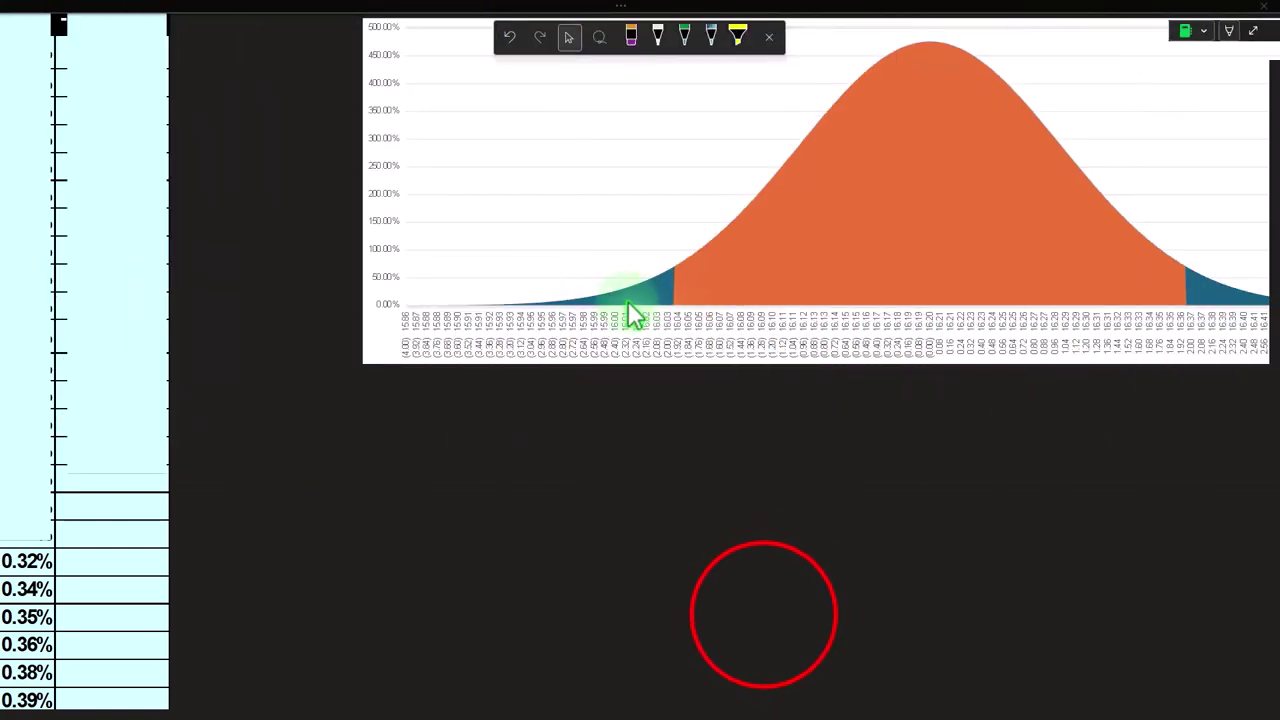
{"action": "left_click", "coordinate": [953, 712]}
{"action": "left_click_drag", "start_coordinate": [953, 712], "coordinate": [943, 486]}
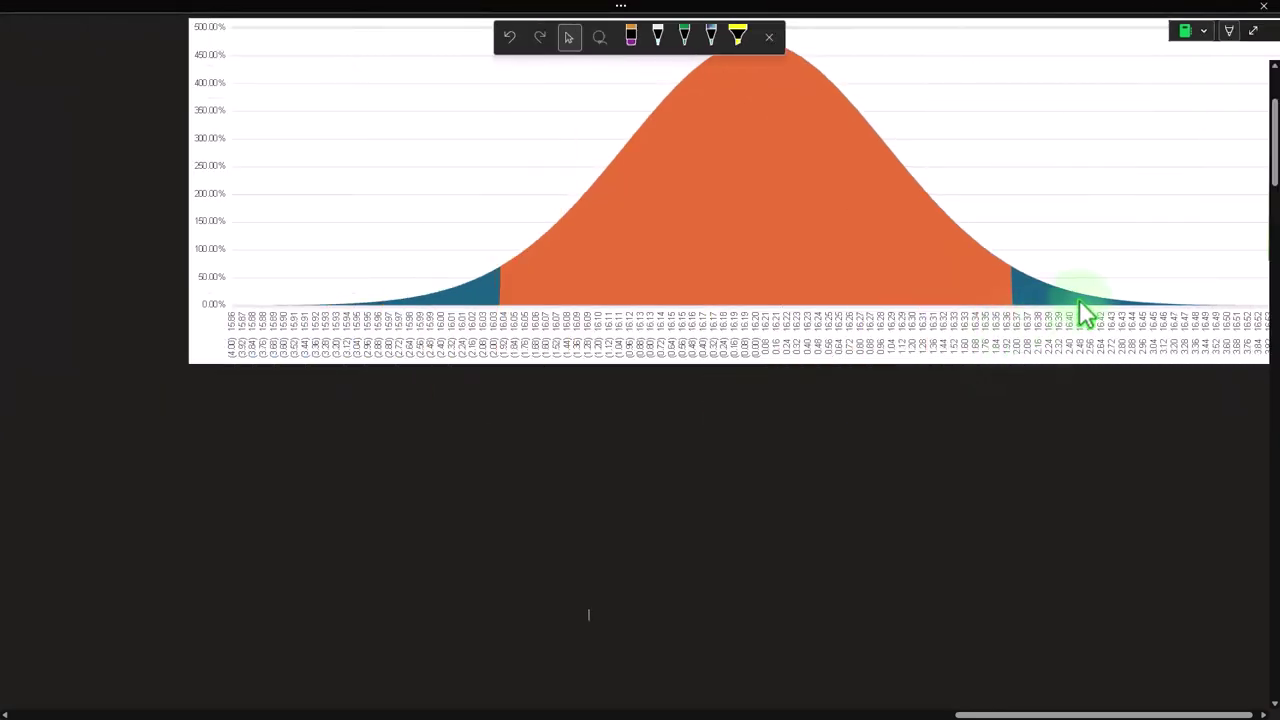
{"action": "left_click_drag", "start_coordinate": [1060, 706], "coordinate": [727, 712]}
{"action": "left_click", "coordinate": [878, 393]}
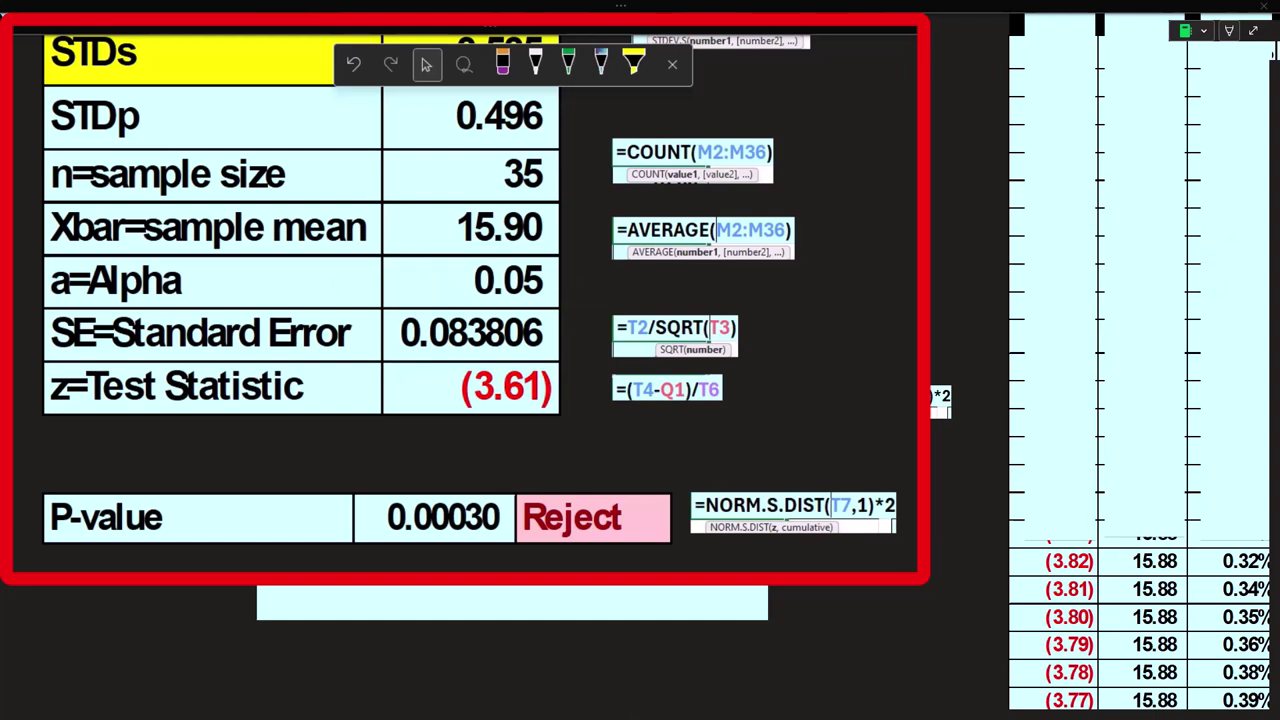
Step: Remove the cover over the Critical value lower and Critical value upper rows
{"action": "left_click", "coordinate": [543, 537]}
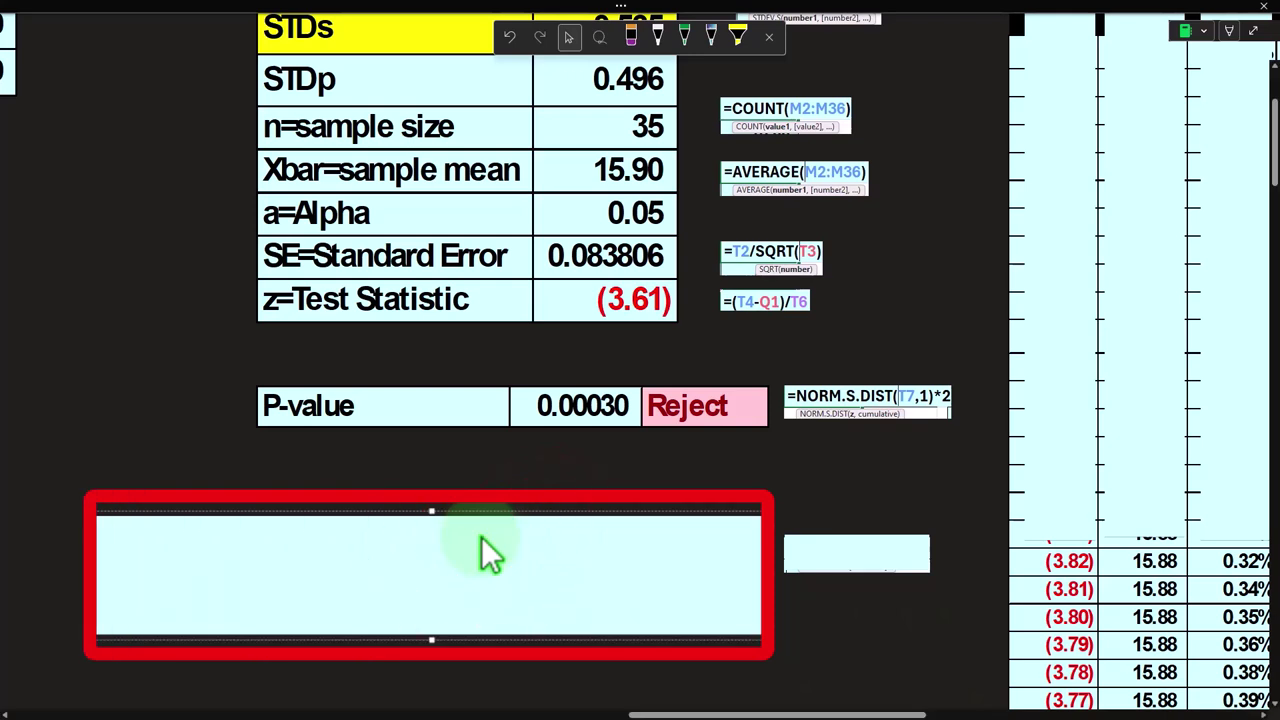
{"action": "key", "text": "Delete"}
{"action": "left_click", "coordinate": [440, 545]}
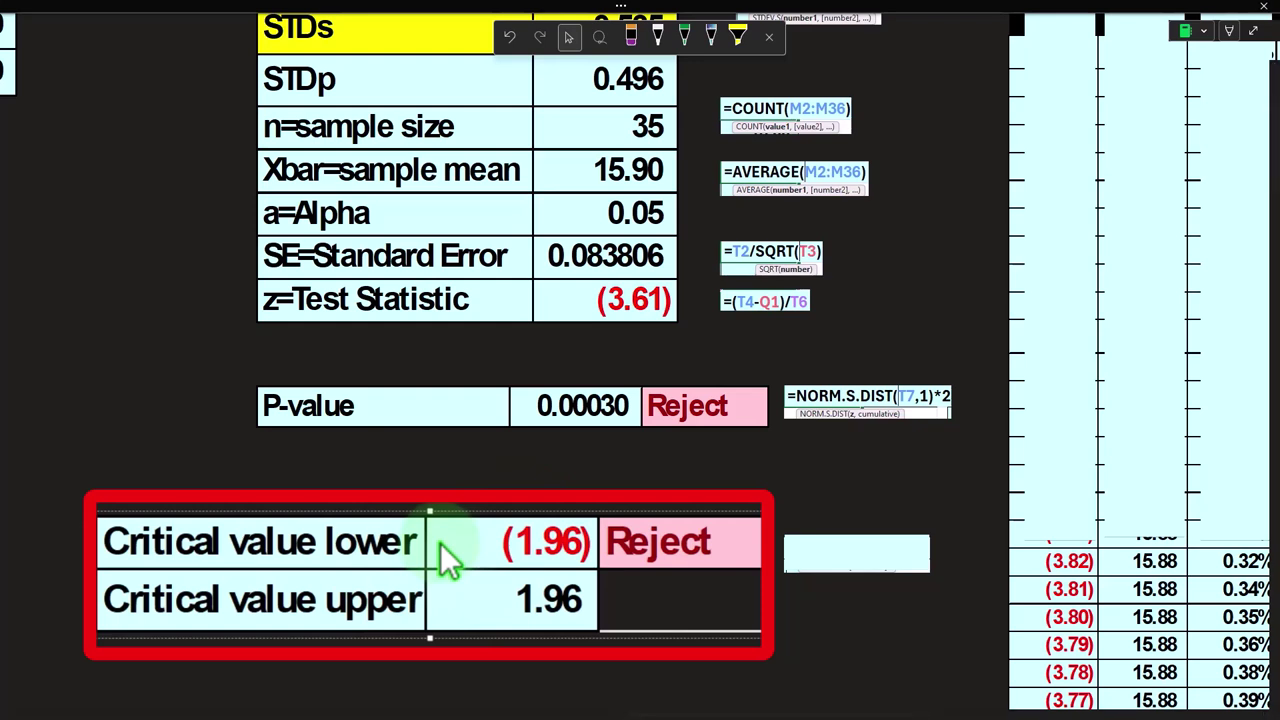
Step: Examine where the lower and upper critical values fall at the tail boundaries of the bell curve chart
{"action": "left_click_drag", "start_coordinate": [700, 714], "coordinate": [1057, 714]}
{"action": "left_click", "coordinate": [471, 350]}
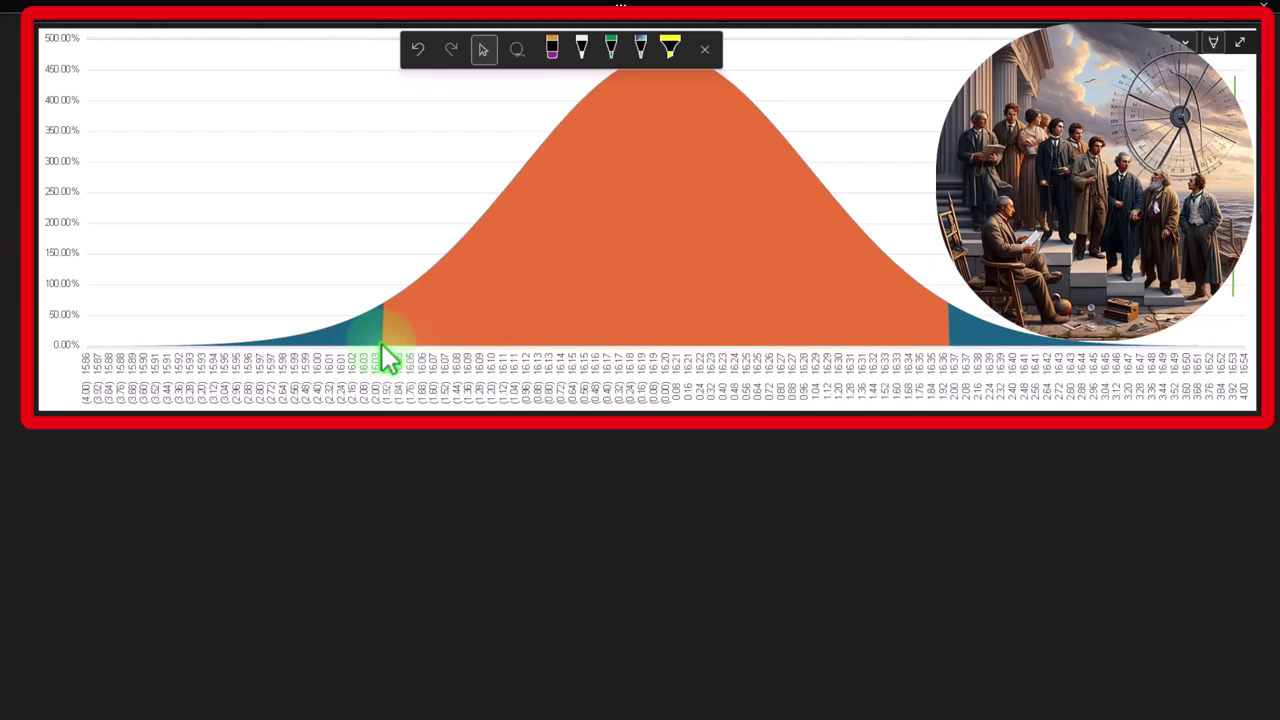
{"action": "scroll", "coordinate": [685, 270], "scroll_direction": "up", "scroll_amount": 2}
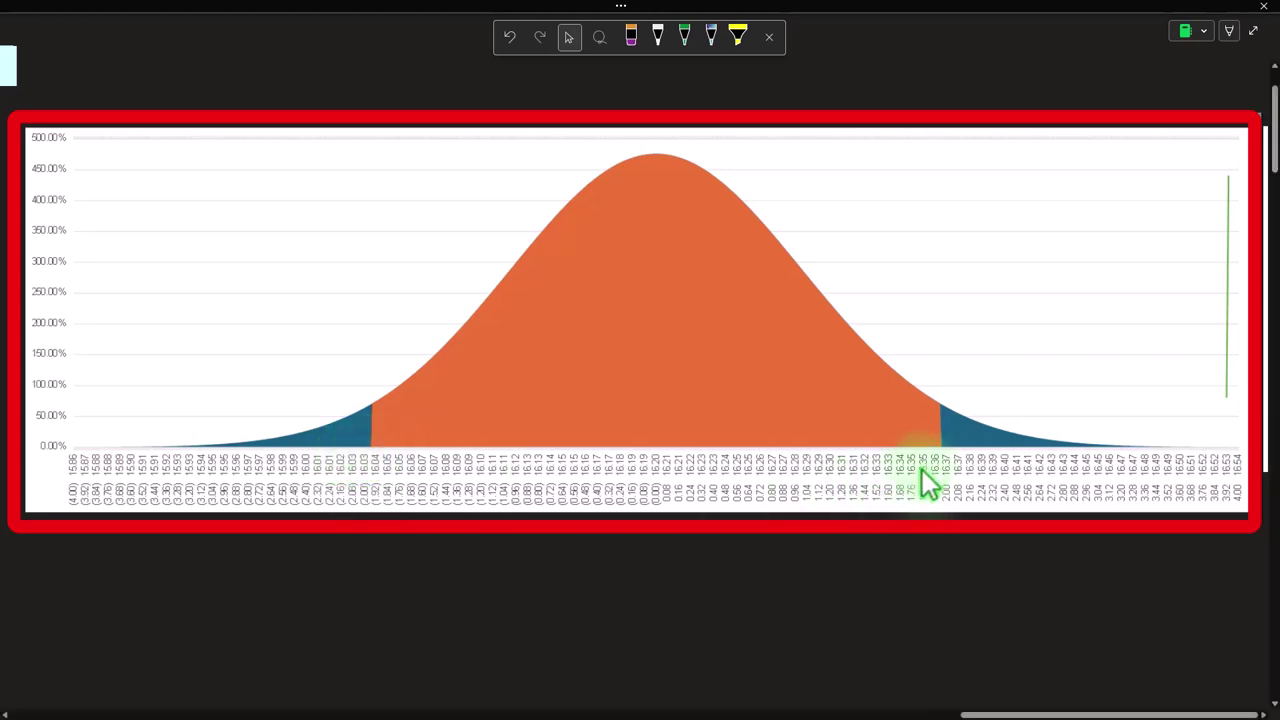
{"action": "left_click", "coordinate": [1222, 312]}
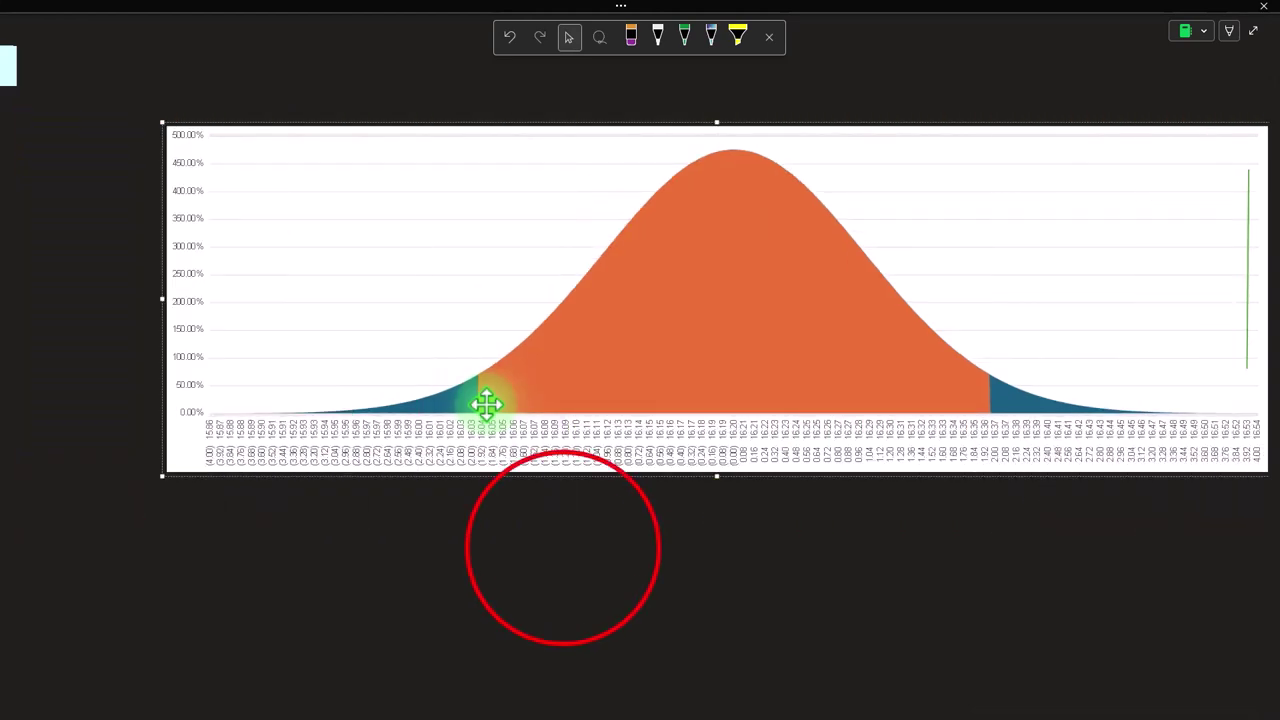
{"action": "left_click", "coordinate": [563, 549]}
Step: Uncover the critical value formula =NORM.S.INV(T5/2), and relate it to the Critical value lower and upper rows
{"action": "left_click_drag", "start_coordinate": [1035, 714], "coordinate": [722, 715]}
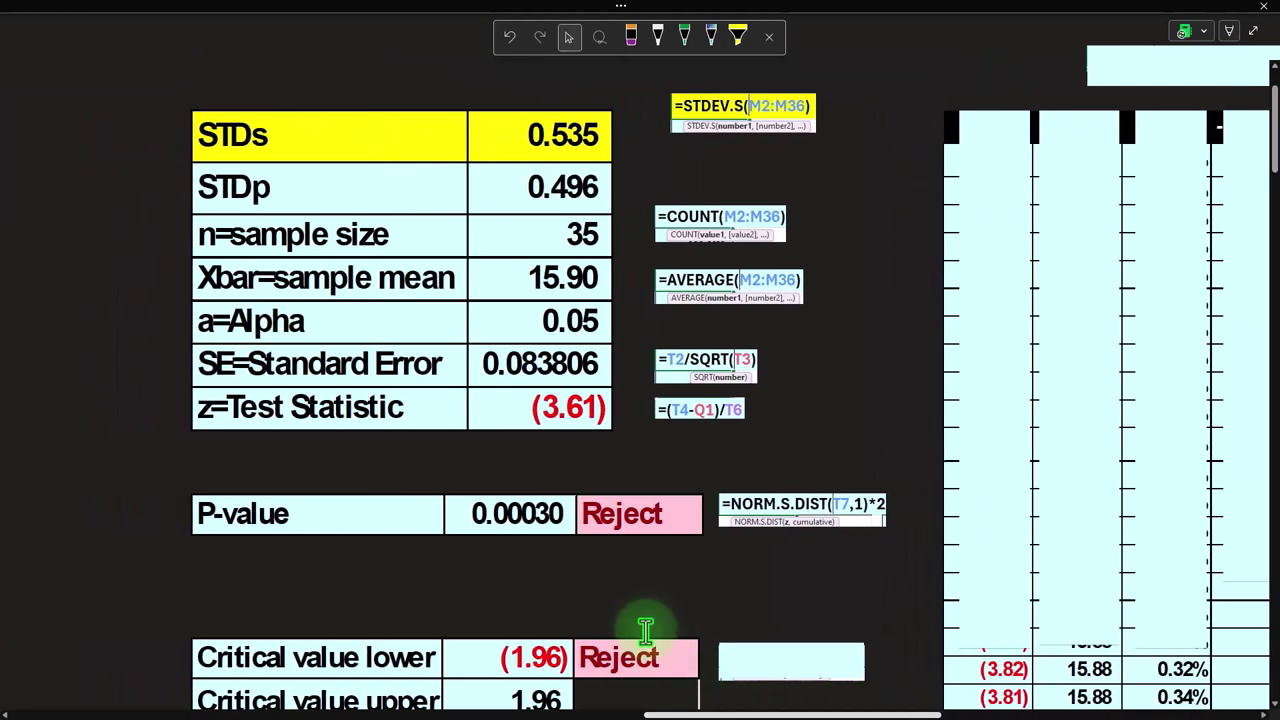
{"action": "scroll", "coordinate": [666, 640], "scroll_direction": "down", "scroll_amount": 1}
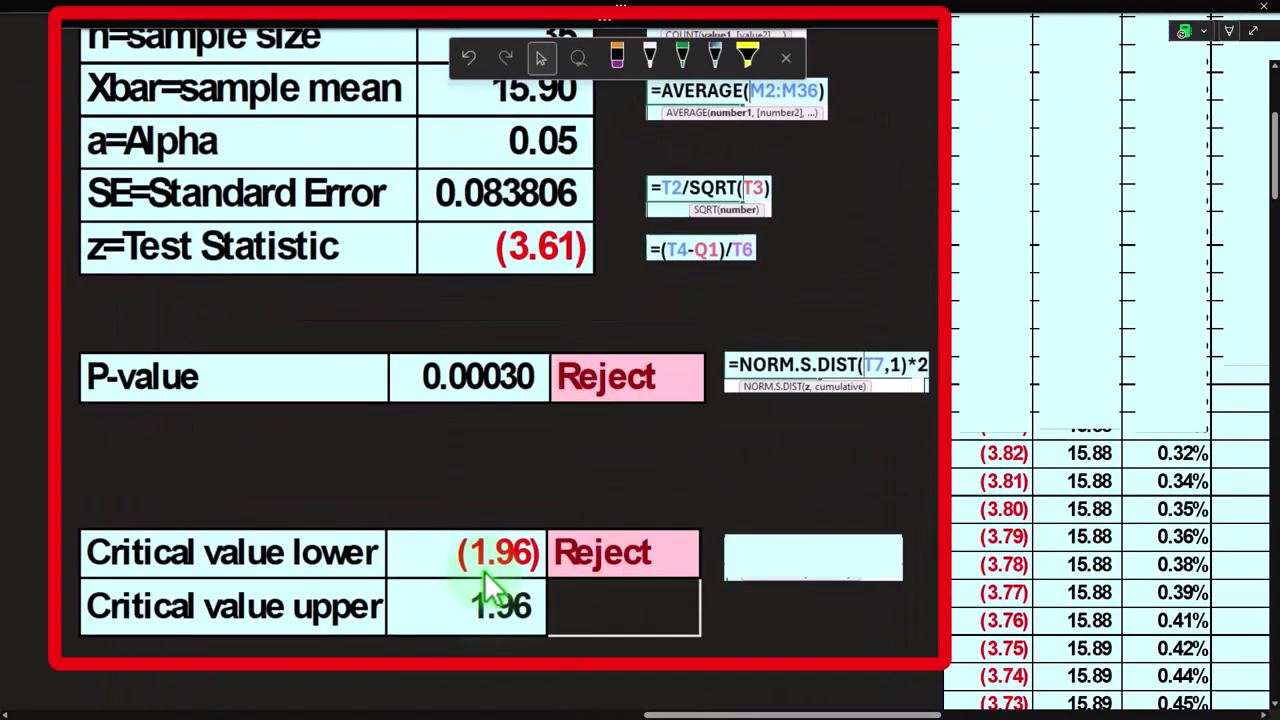
{"action": "left_click", "coordinate": [804, 566]}
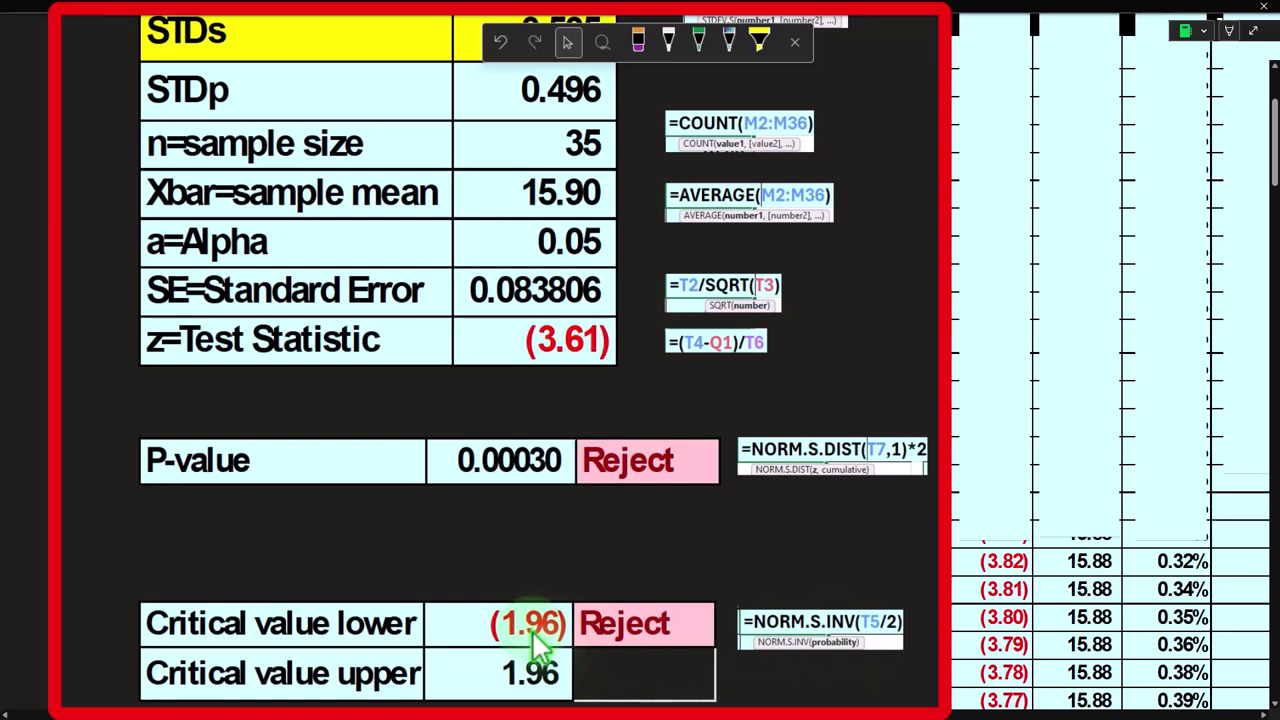
{"action": "left_click", "coordinate": [528, 676]}
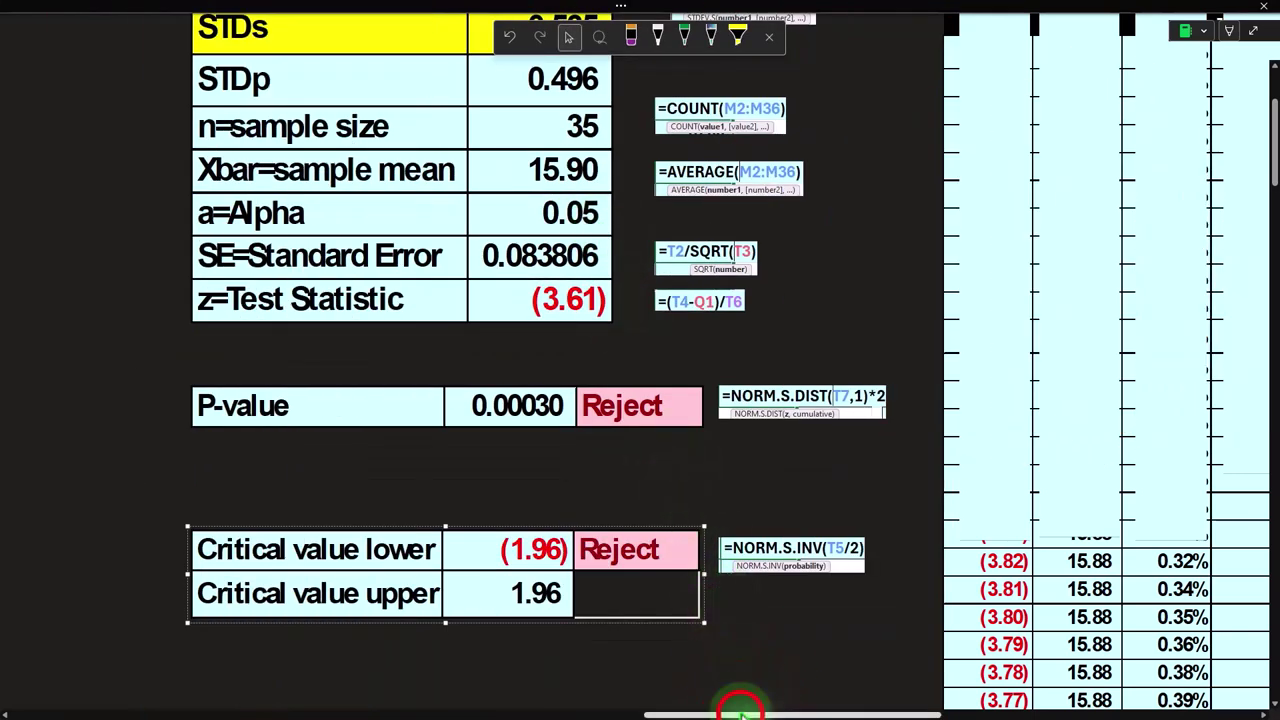
Step: Uncover the z column of the distribution table, and relate it to both ends of the bell curve chart's horizontal axis
{"action": "left_click_drag", "start_coordinate": [737, 714], "coordinate": [908, 712]}
{"action": "scroll", "coordinate": [565, 430], "scroll_direction": "up", "scroll_amount": 3}
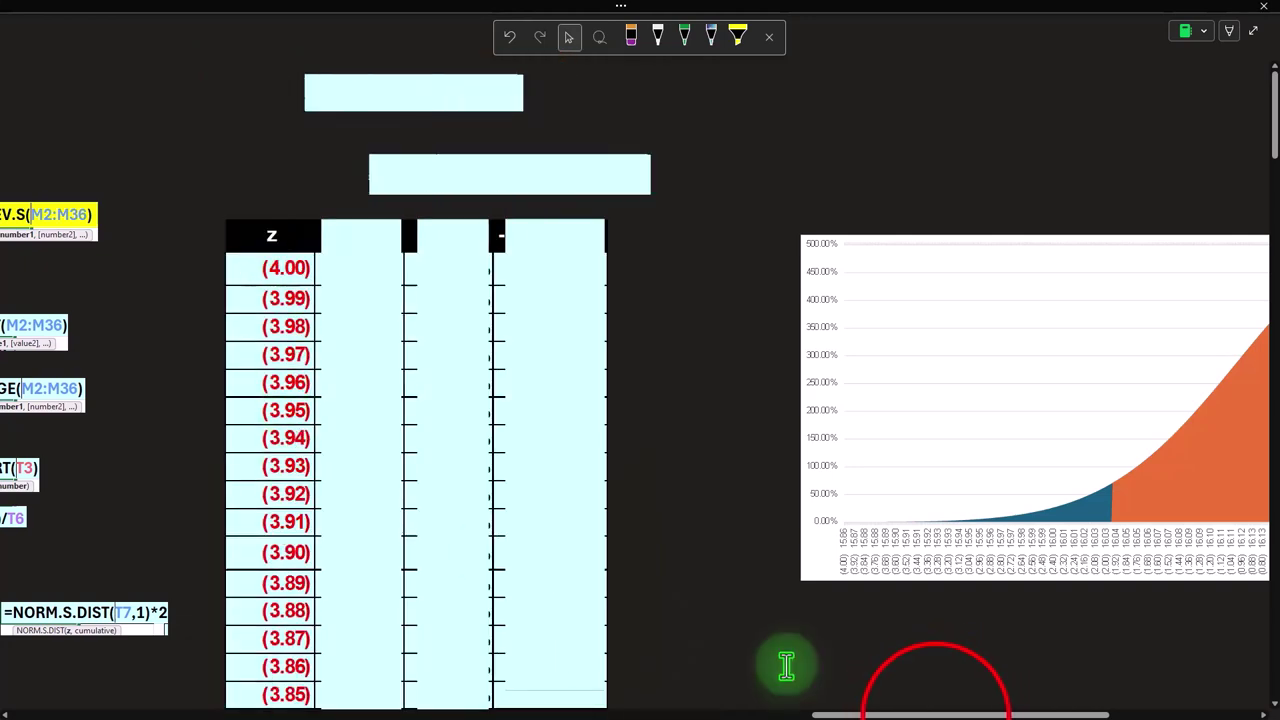
{"action": "left_click_drag", "start_coordinate": [936, 710], "coordinate": [1086, 712]}
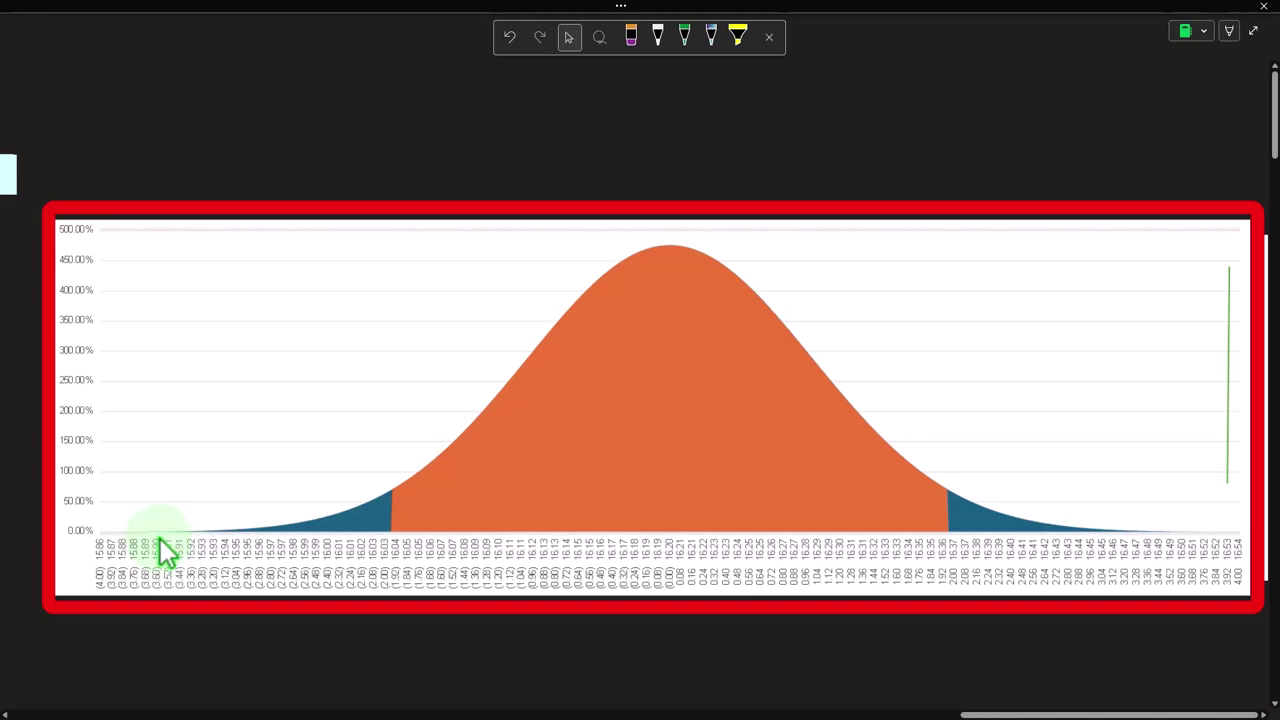
{"action": "left_click", "coordinate": [1140, 542]}
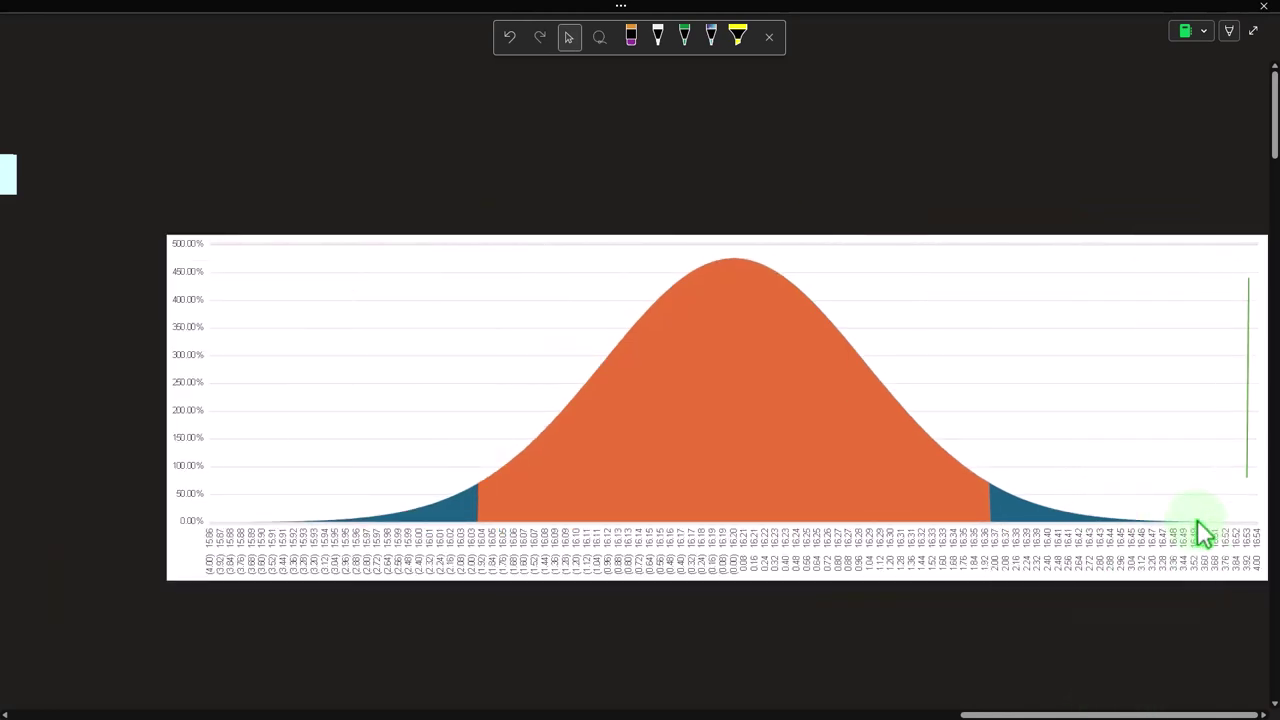
Step: Shrink the x column's cover to expose its header and first row, and relate that row to the statistics table
{"action": "left_click", "coordinate": [1138, 706]}
{"action": "left_click_drag", "start_coordinate": [1055, 715], "coordinate": [982, 715]}
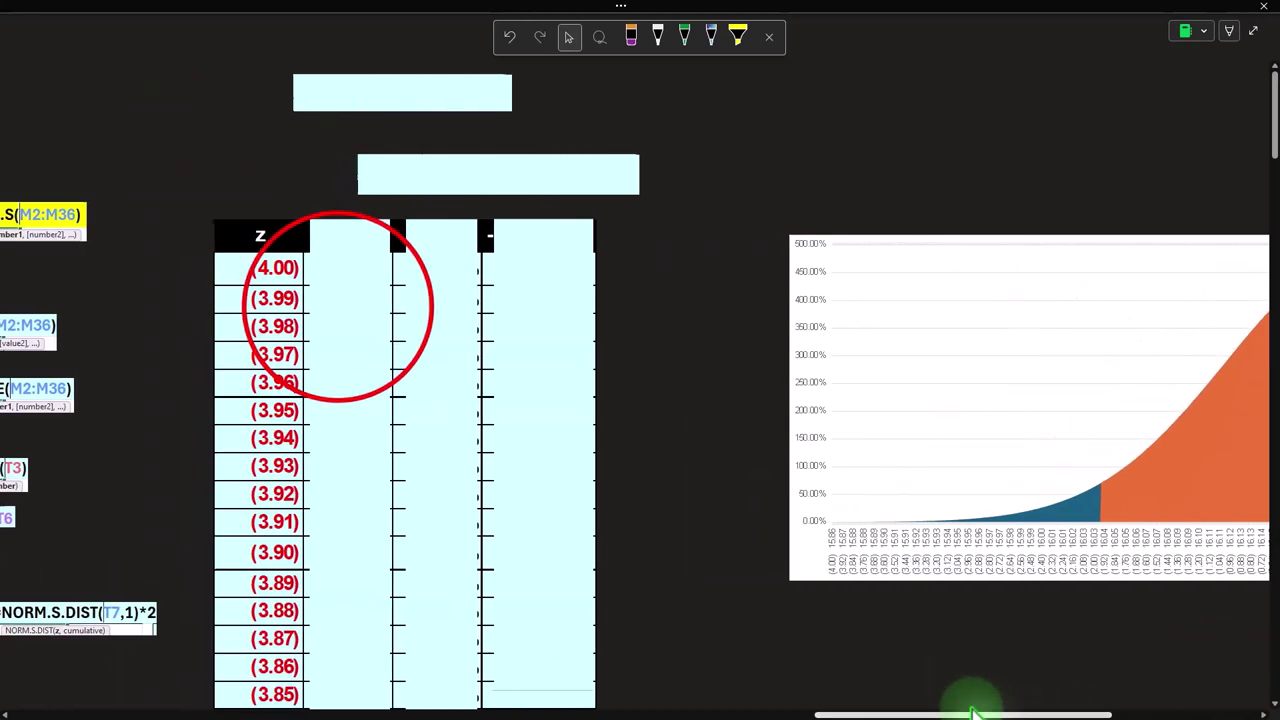
{"action": "left_click_drag", "start_coordinate": [385, 108], "coordinate": [377, 182]}
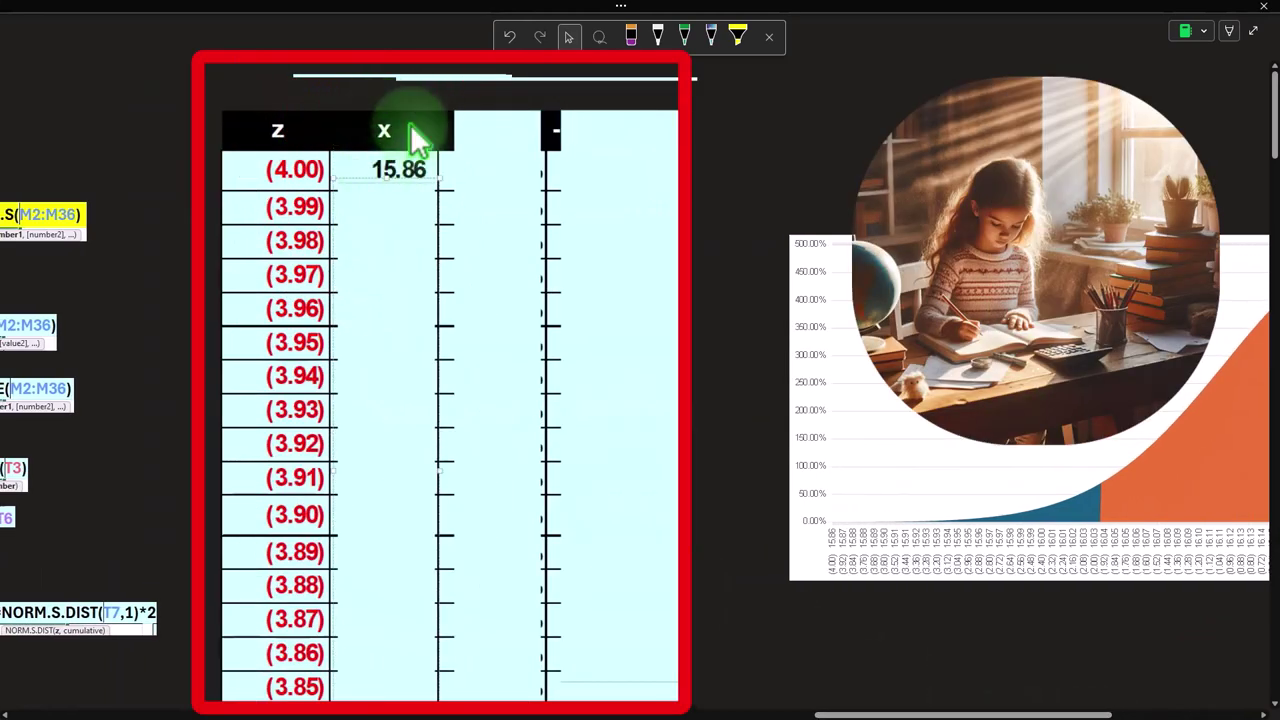
{"action": "left_click_drag", "start_coordinate": [868, 712], "coordinate": [715, 712]}
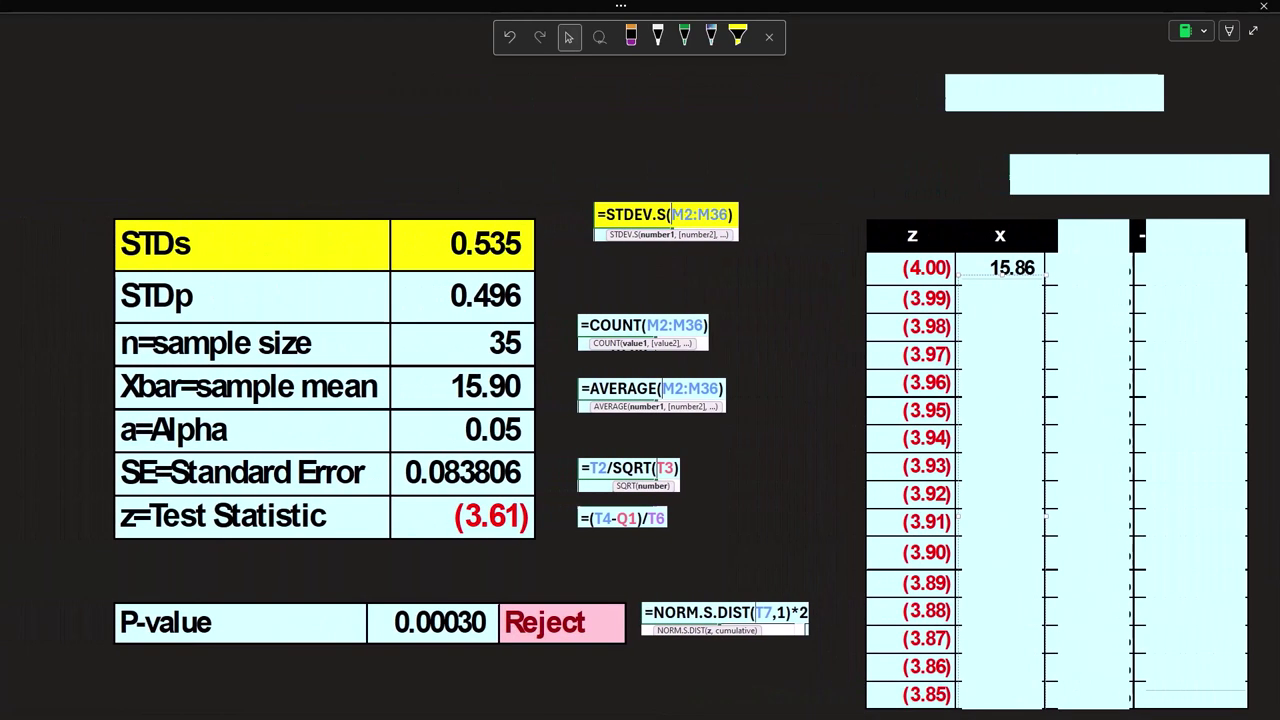
{"action": "left_click_drag", "start_coordinate": [1112, 481], "coordinate": [740, 420]}
{"action": "left_click", "coordinate": [684, 427]}
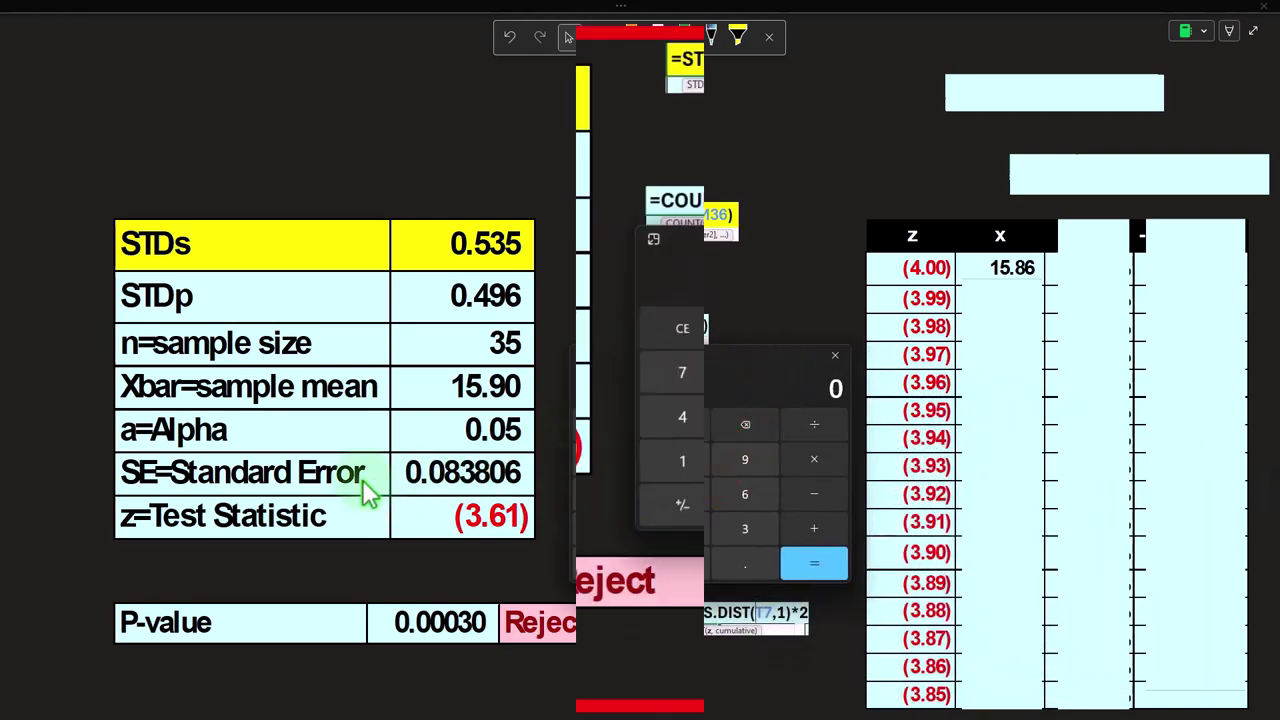
{"action": "type", "text": "083806"}
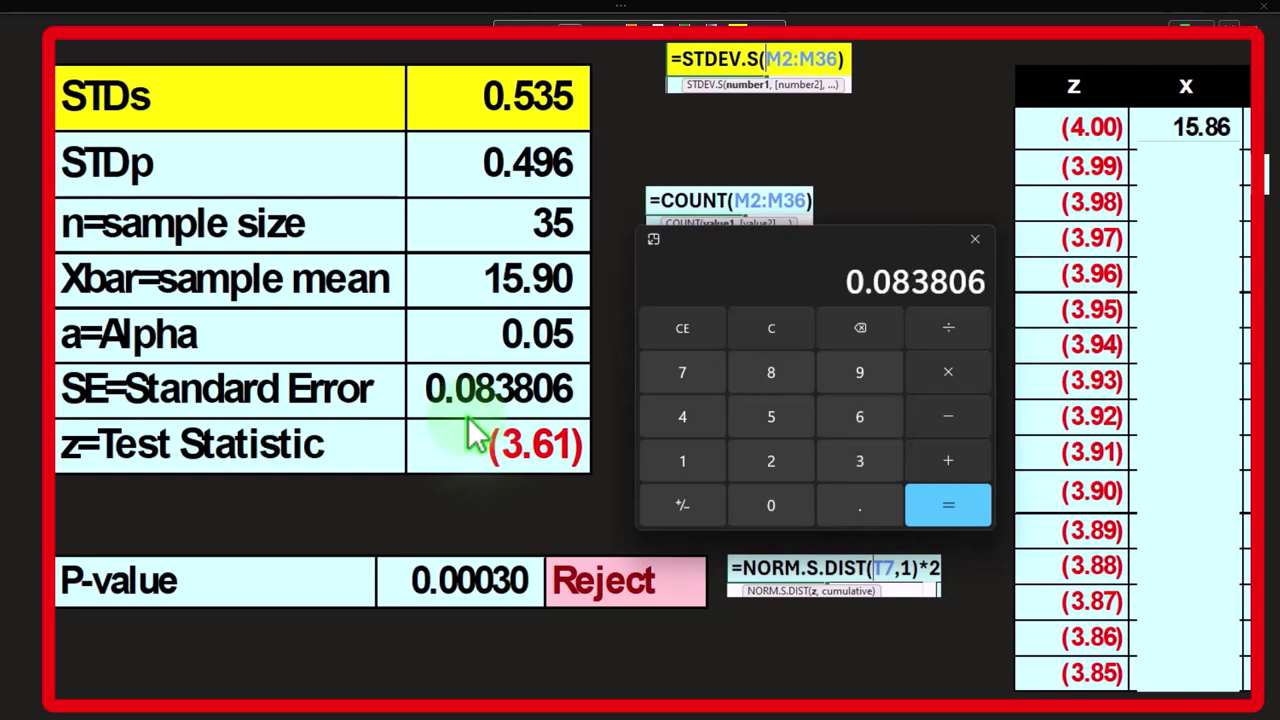
{"action": "key", "text": "Return"}
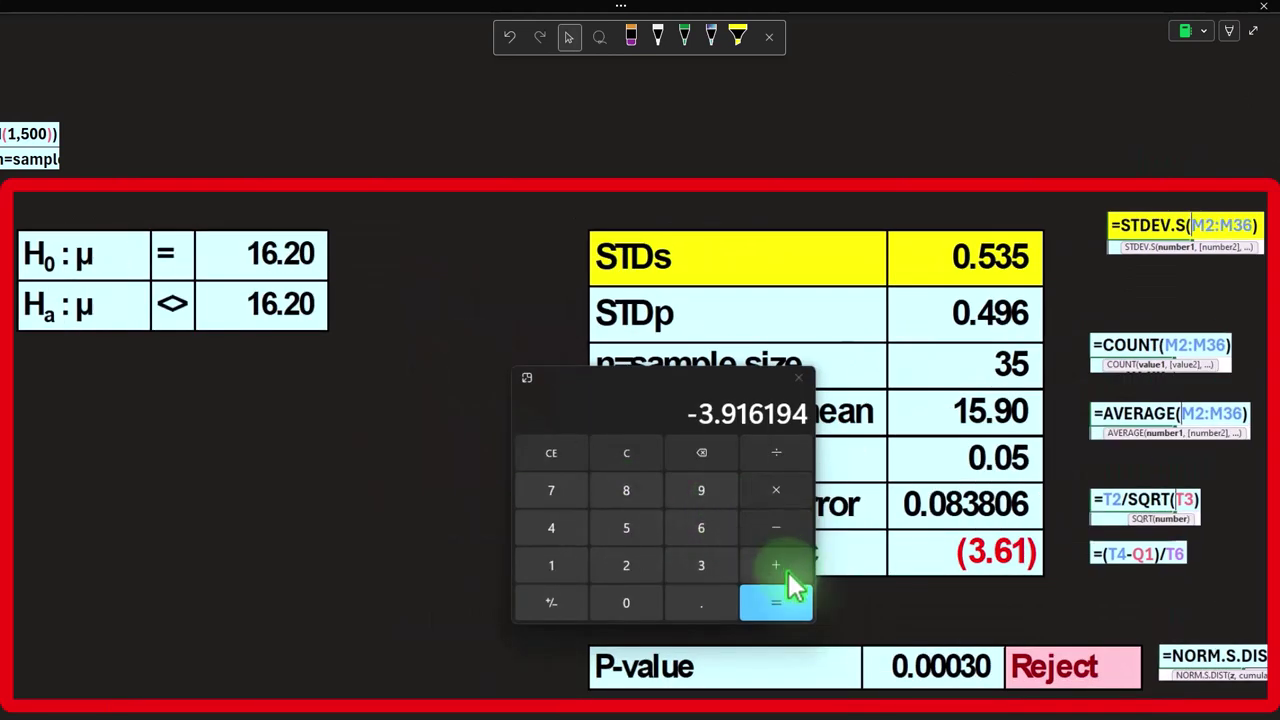
{"action": "left_click", "coordinate": [787, 572]}
{"action": "type", "text": "16.2"}
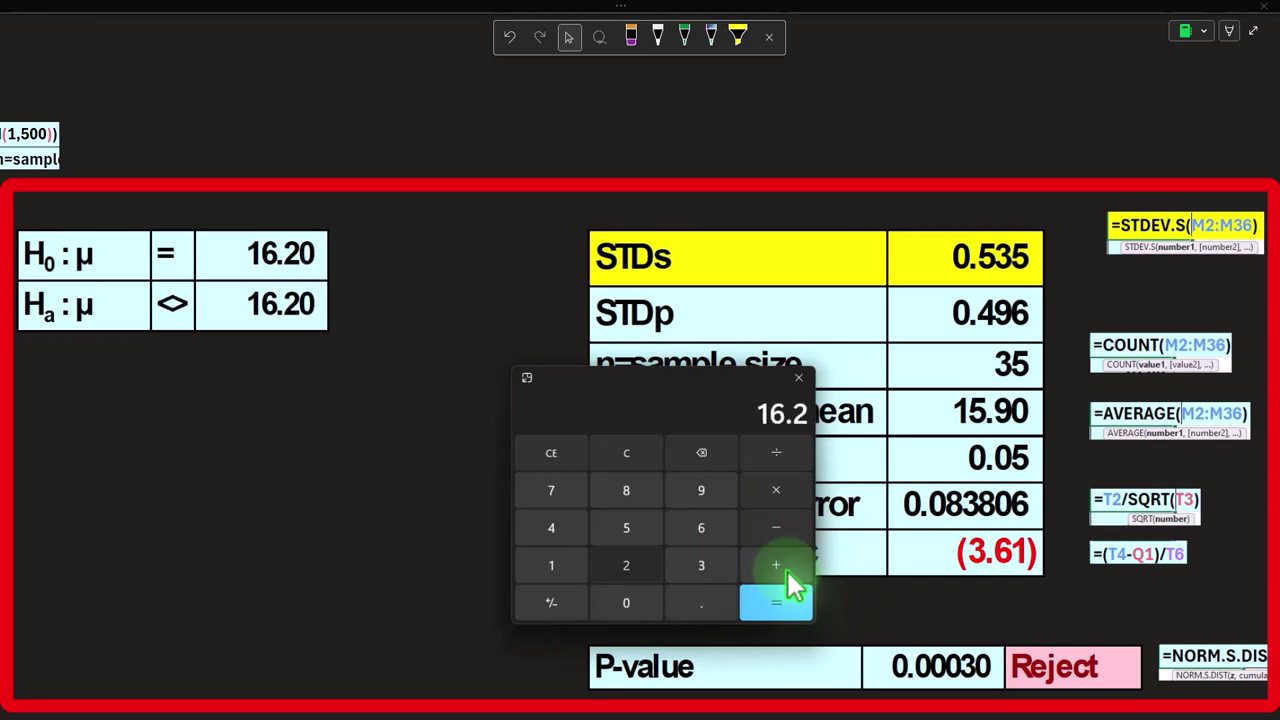
{"action": "key", "text": "Return"}
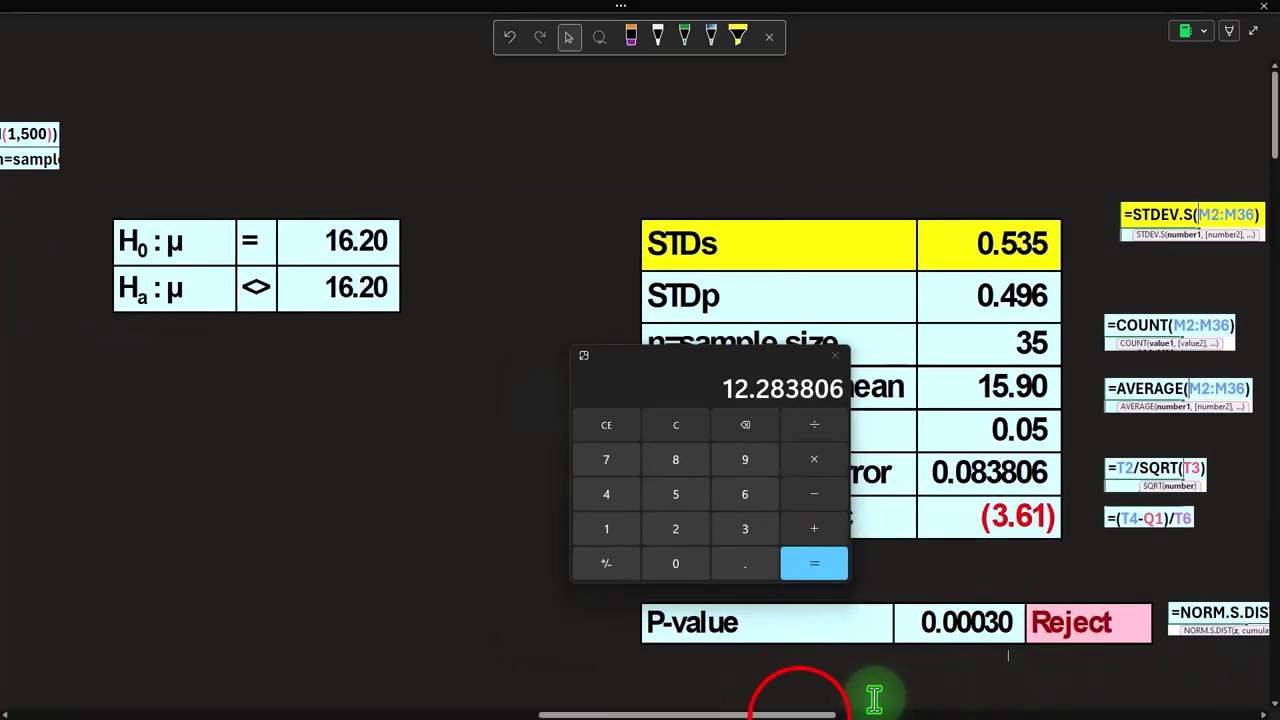
{"action": "left_click_drag", "start_coordinate": [929, 708], "coordinate": [1063, 708]}
{"action": "left_click", "coordinate": [634, 374]}
{"action": "left_click_drag", "start_coordinate": [880, 712], "coordinate": [745, 712]}
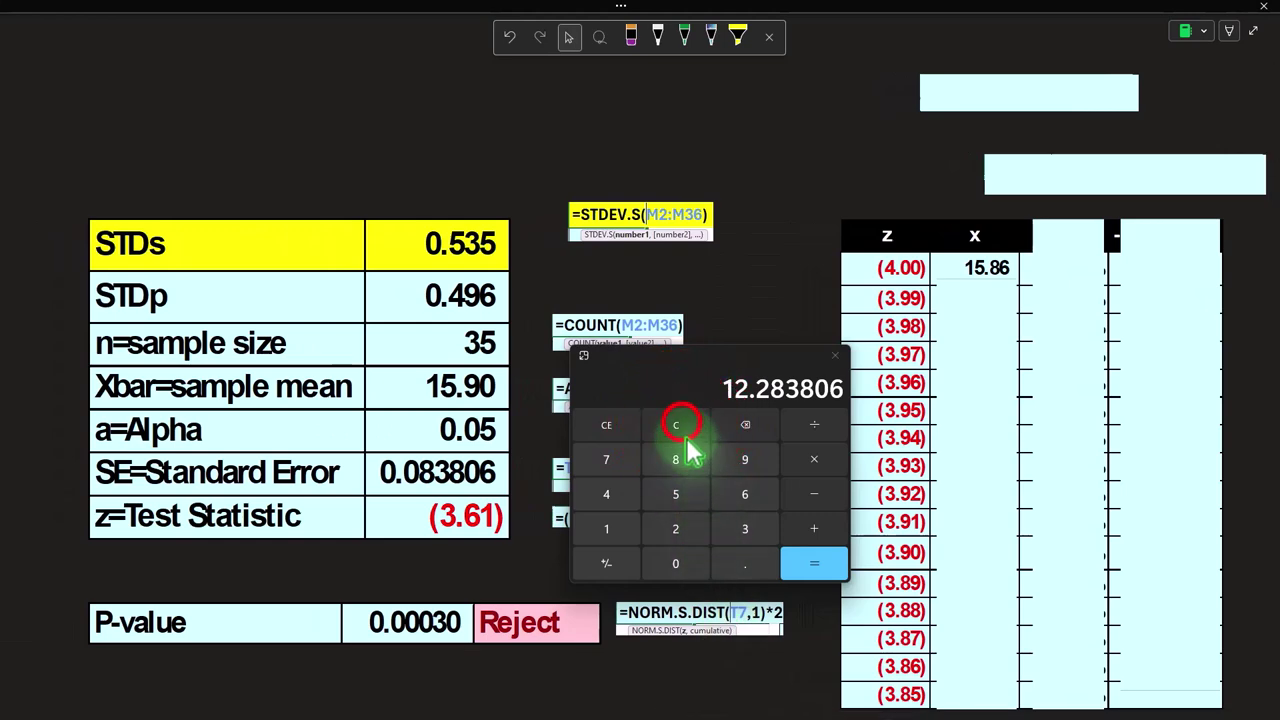
{"action": "left_click", "coordinate": [676, 425]}
Step: Calculate 0.083806 × 4 minus 16.2 on the calculator, and compare the result with the distribution table's first x value
{"action": "type", "text": "0.083806"}
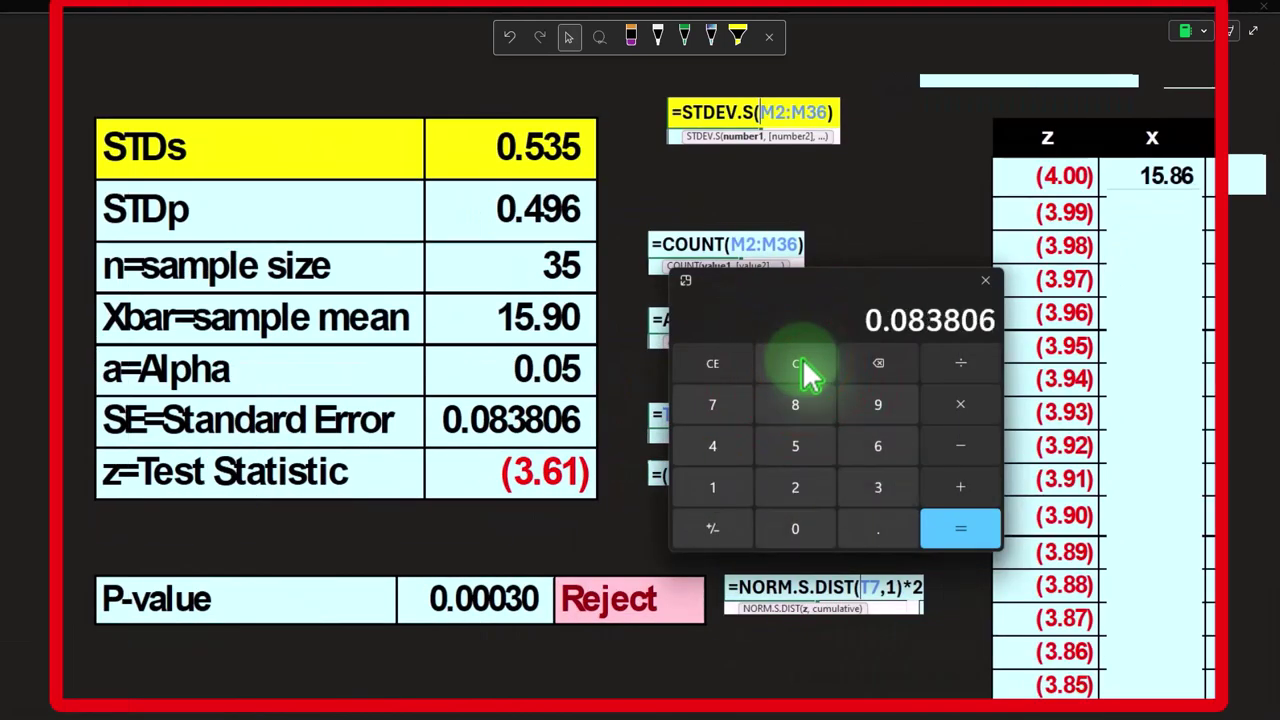
{"action": "type", "text": "*4"}
{"action": "key", "text": "Return"}
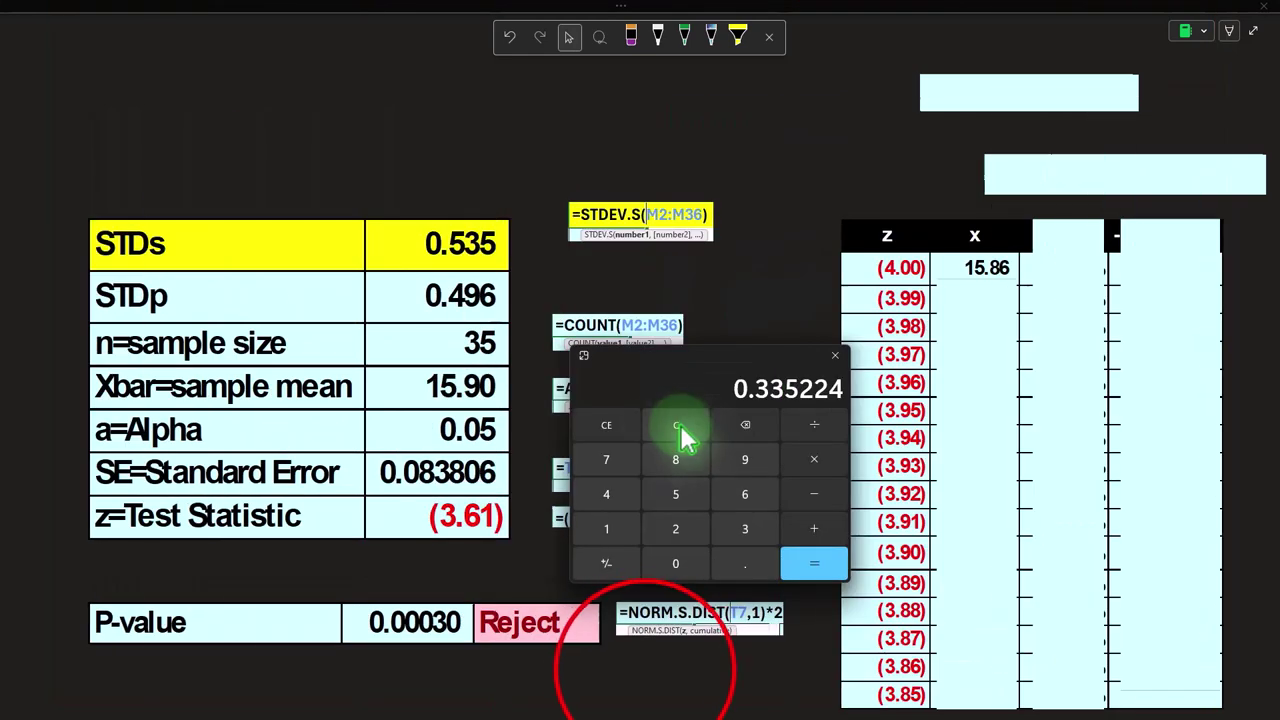
{"action": "left_click_drag", "start_coordinate": [731, 710], "coordinate": [646, 710]}
{"action": "left_click", "coordinate": [800, 508]}
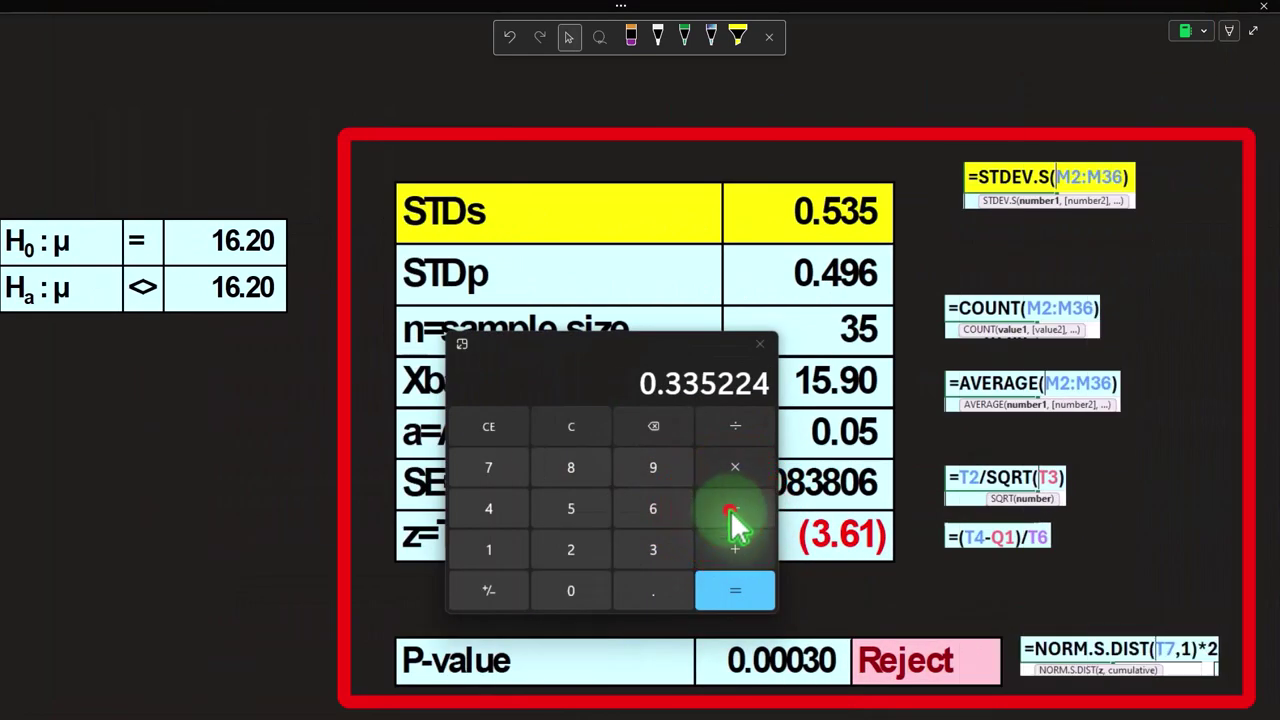
{"action": "type", "text": "16.2"}
{"action": "key", "text": "Return"}
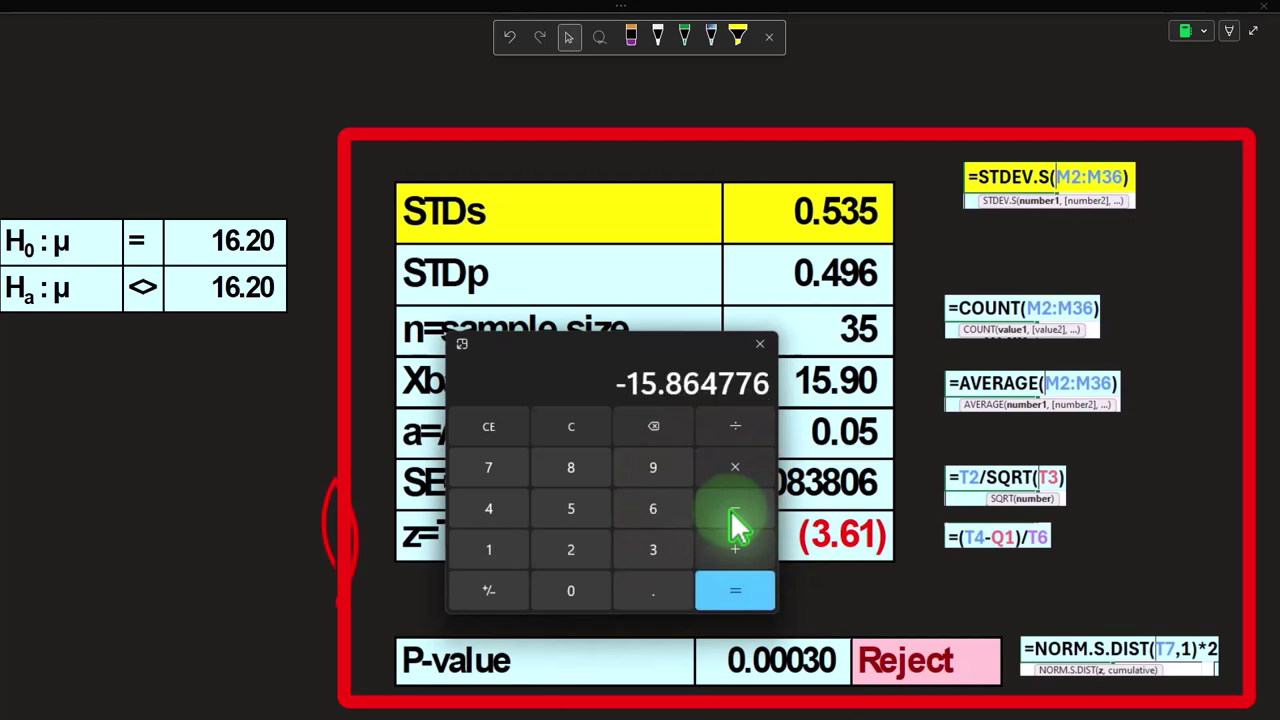
{"action": "left_click_drag", "start_coordinate": [766, 712], "coordinate": [1000, 712]}
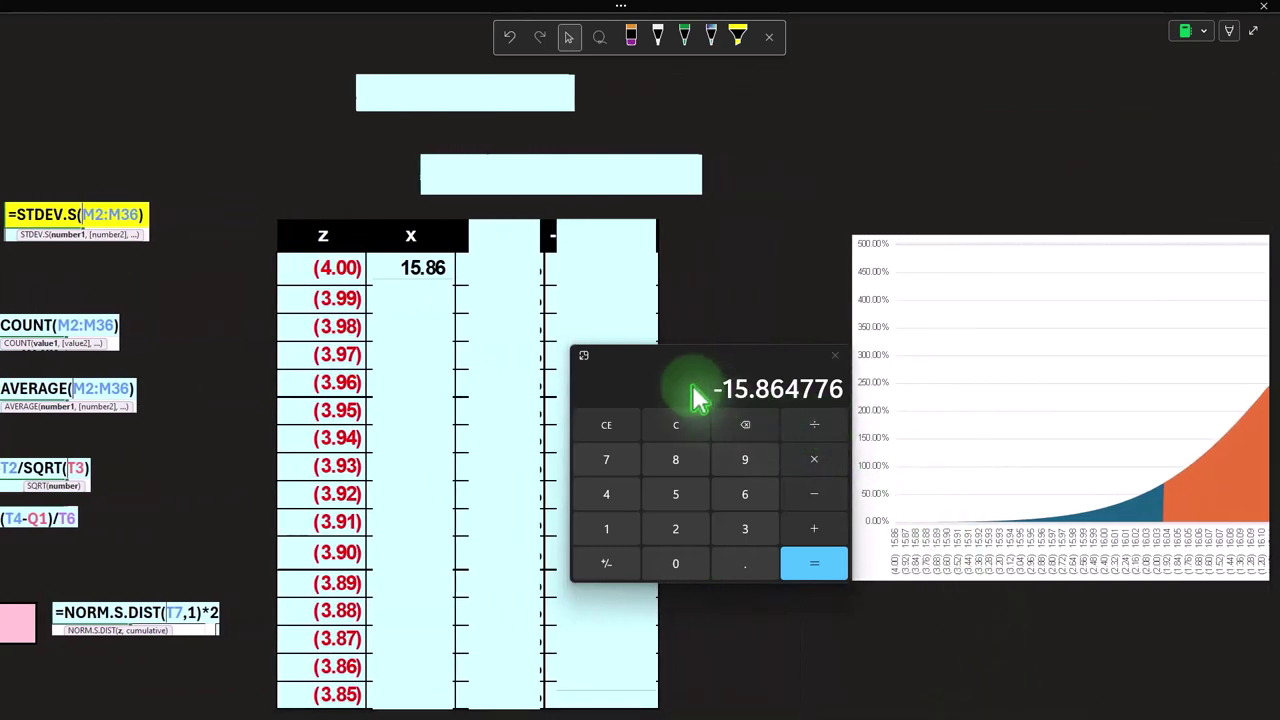
{"action": "left_click_drag", "start_coordinate": [709, 357], "coordinate": [1274, 410]}
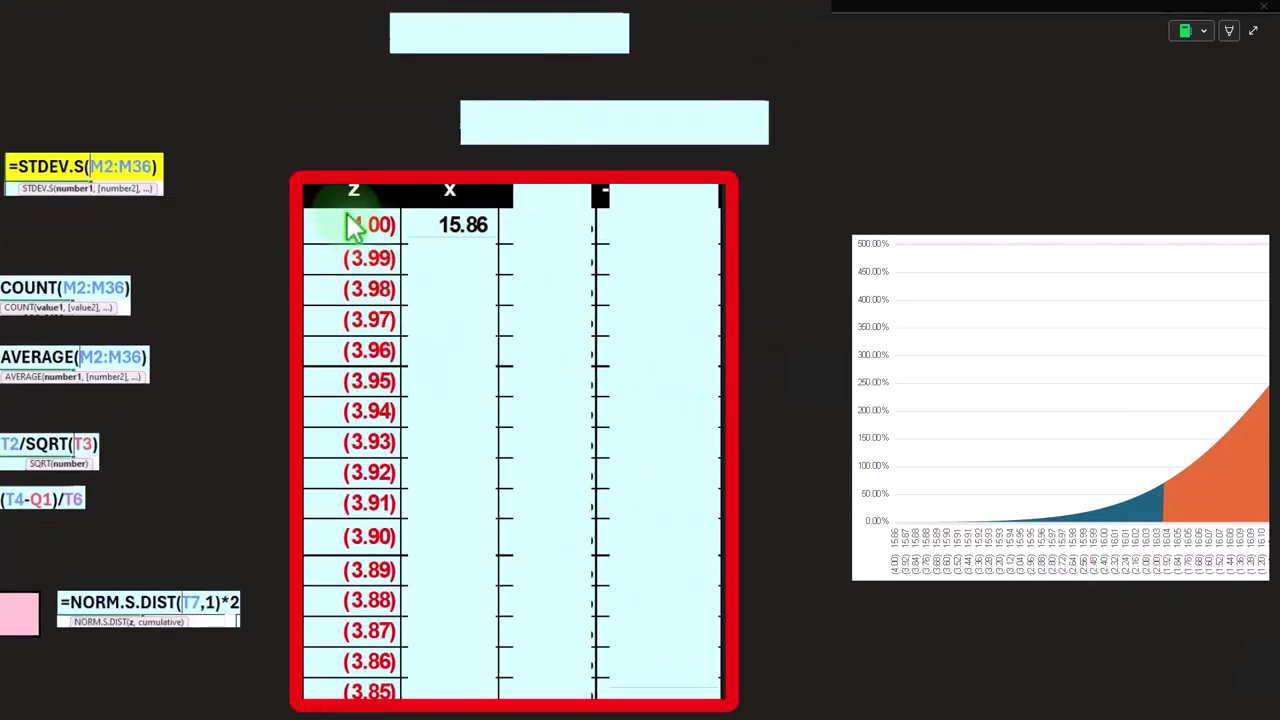
Step: Uncover the remaining x values, and expose the formula =NORMDIST(X2,$Q$1,$T$6,0) with the P(x) column's header and first row
{"action": "left_click", "coordinate": [453, 297]}
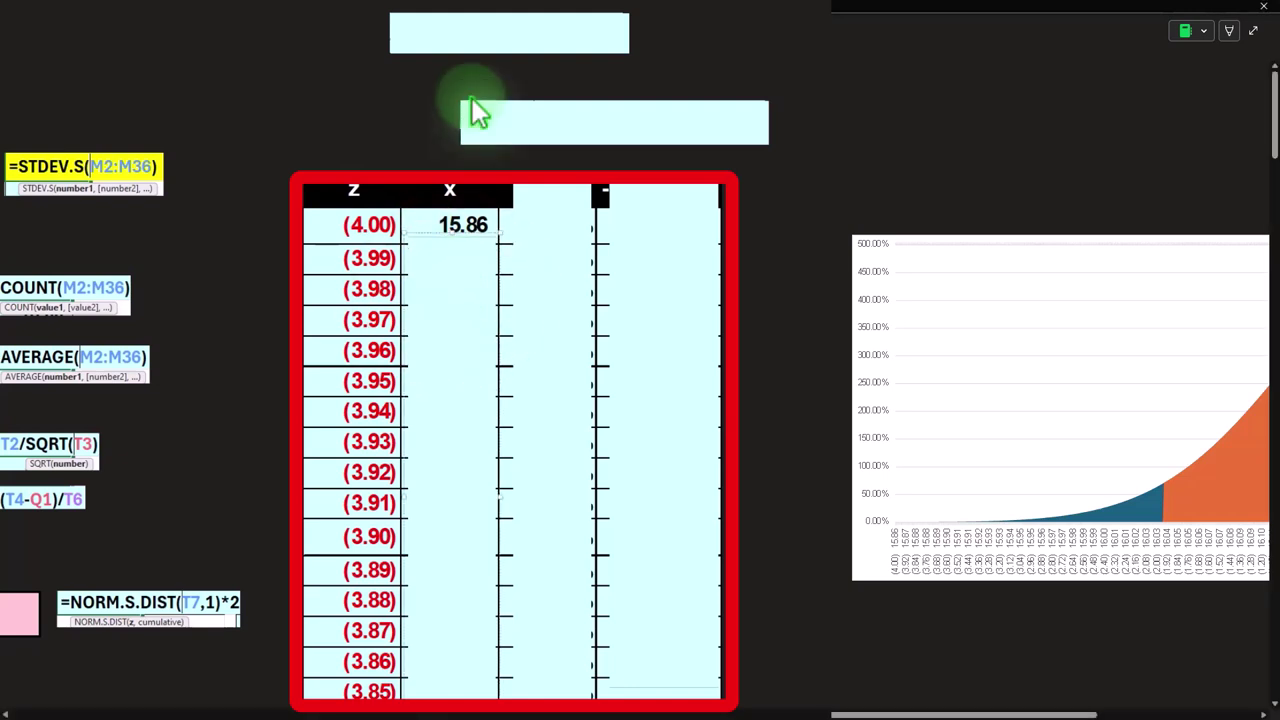
{"action": "key", "text": "ctrl+d"}
{"action": "left_click", "coordinate": [423, 96]}
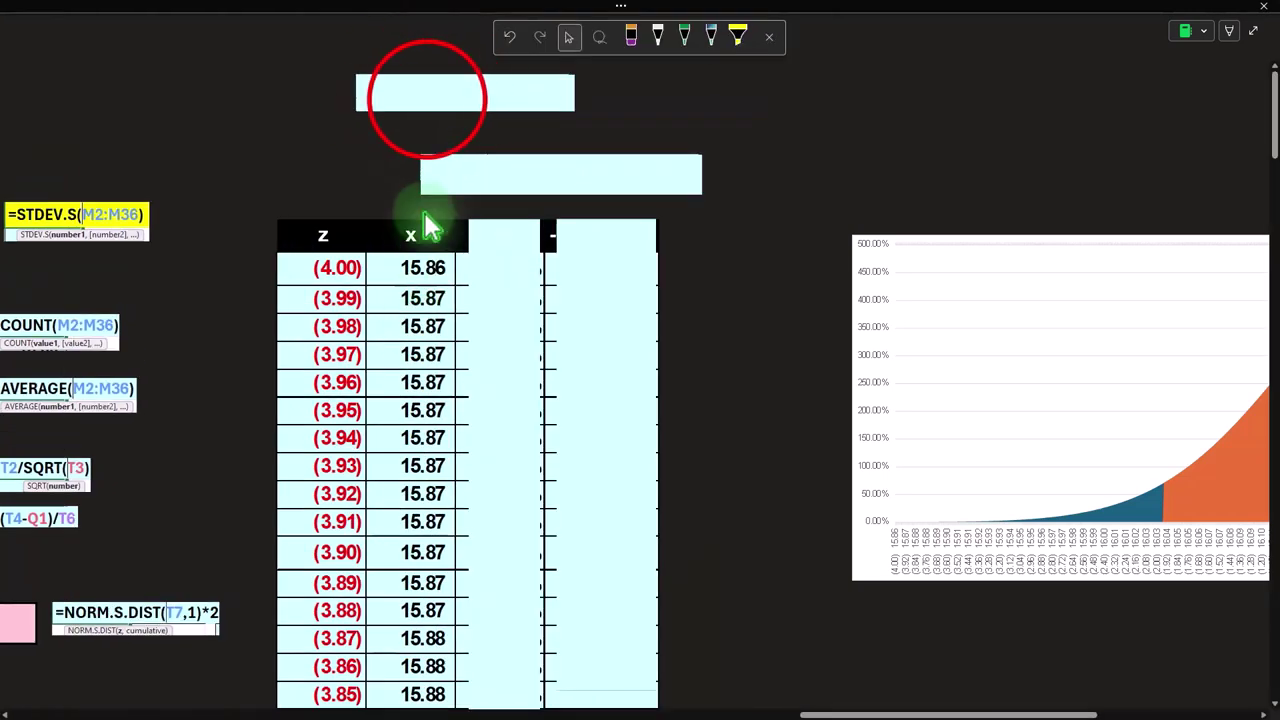
{"action": "left_click", "coordinate": [490, 266]}
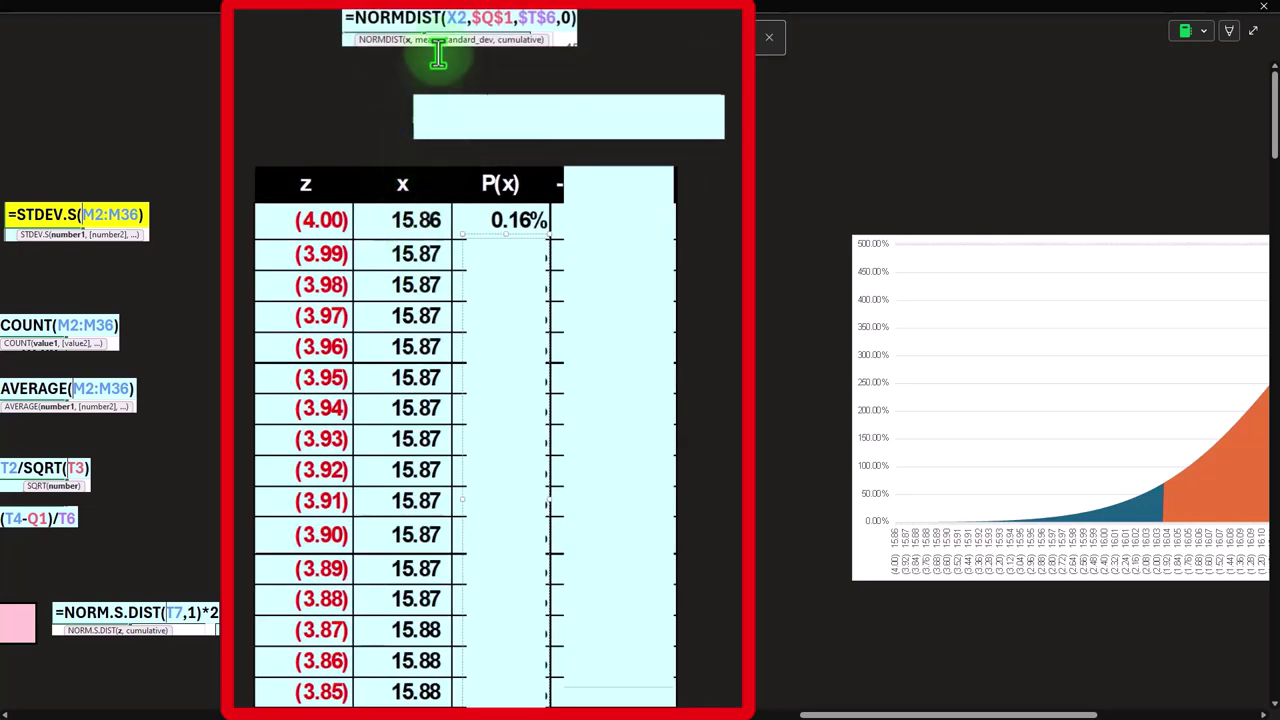
Step: Relate the NORMDIST arguments to the hypothesized mean and Standard Error rows, and uncover the rest of the P(x) column
{"action": "left_click_drag", "start_coordinate": [851, 714], "coordinate": [575, 714]}
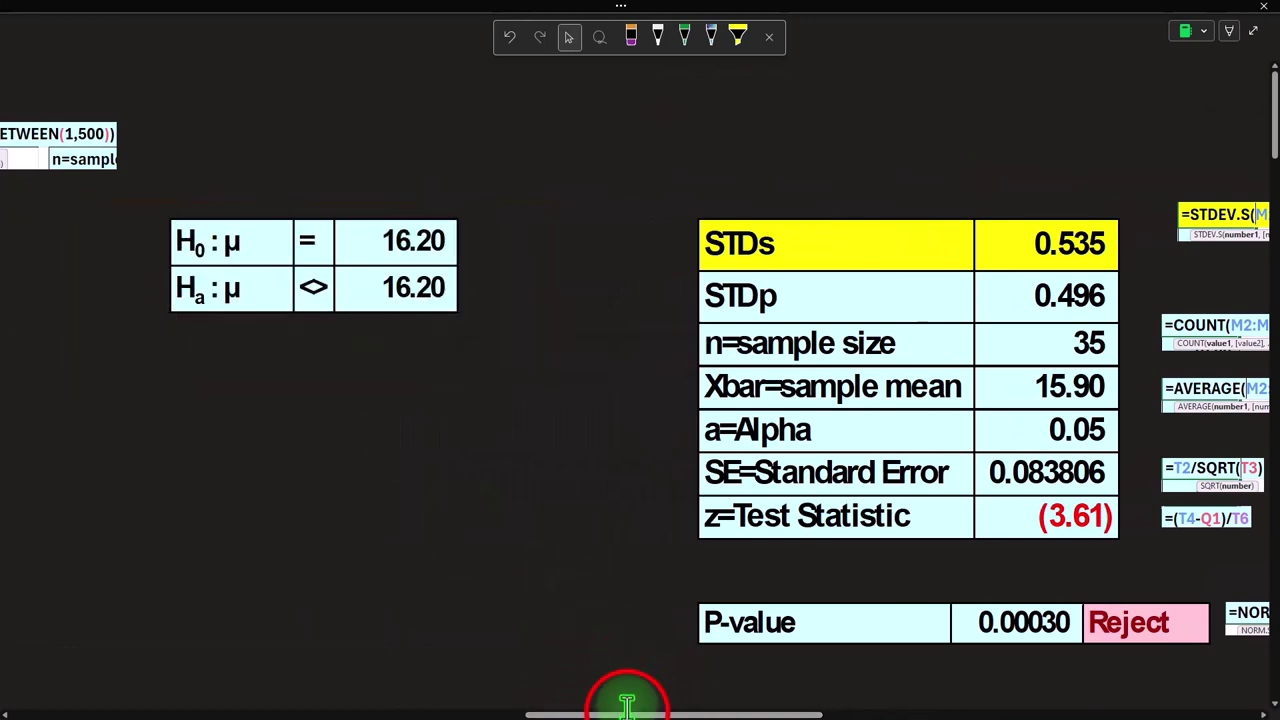
{"action": "left_click_drag", "start_coordinate": [629, 712], "coordinate": [826, 712]}
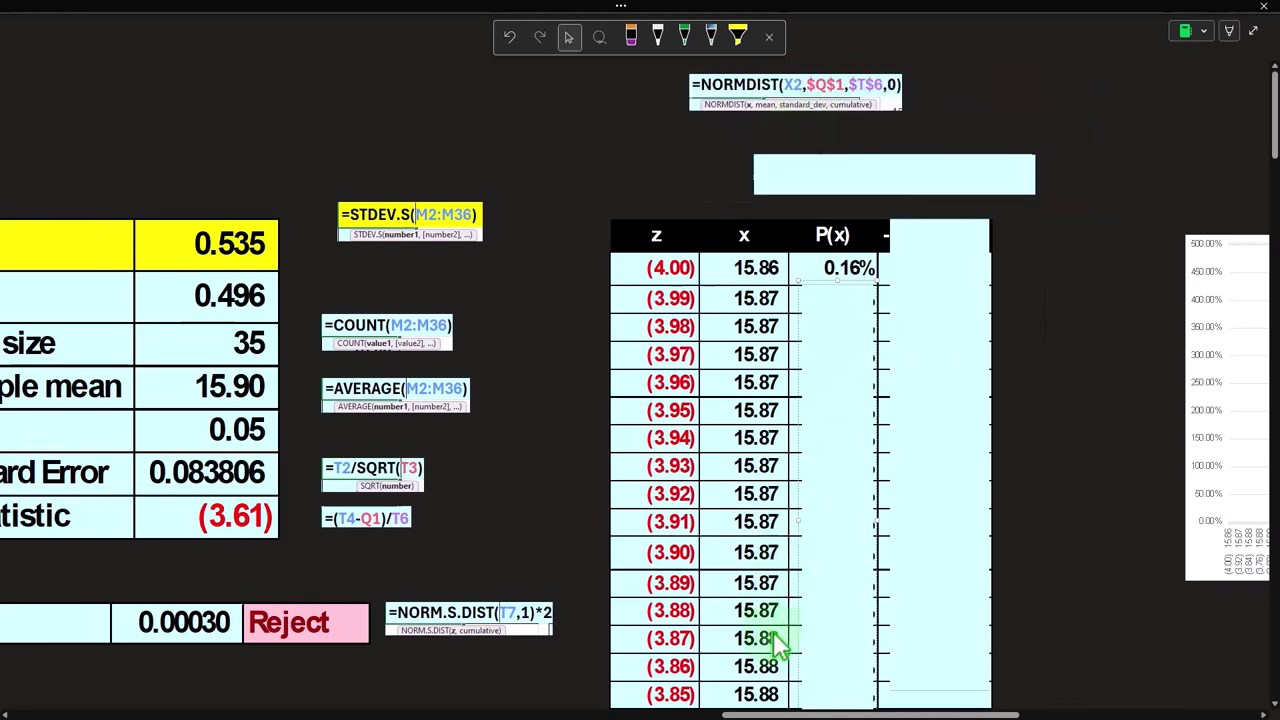
{"action": "left_click", "coordinate": [763, 714]}
{"action": "left_click_drag", "start_coordinate": [763, 714], "coordinate": [657, 677]}
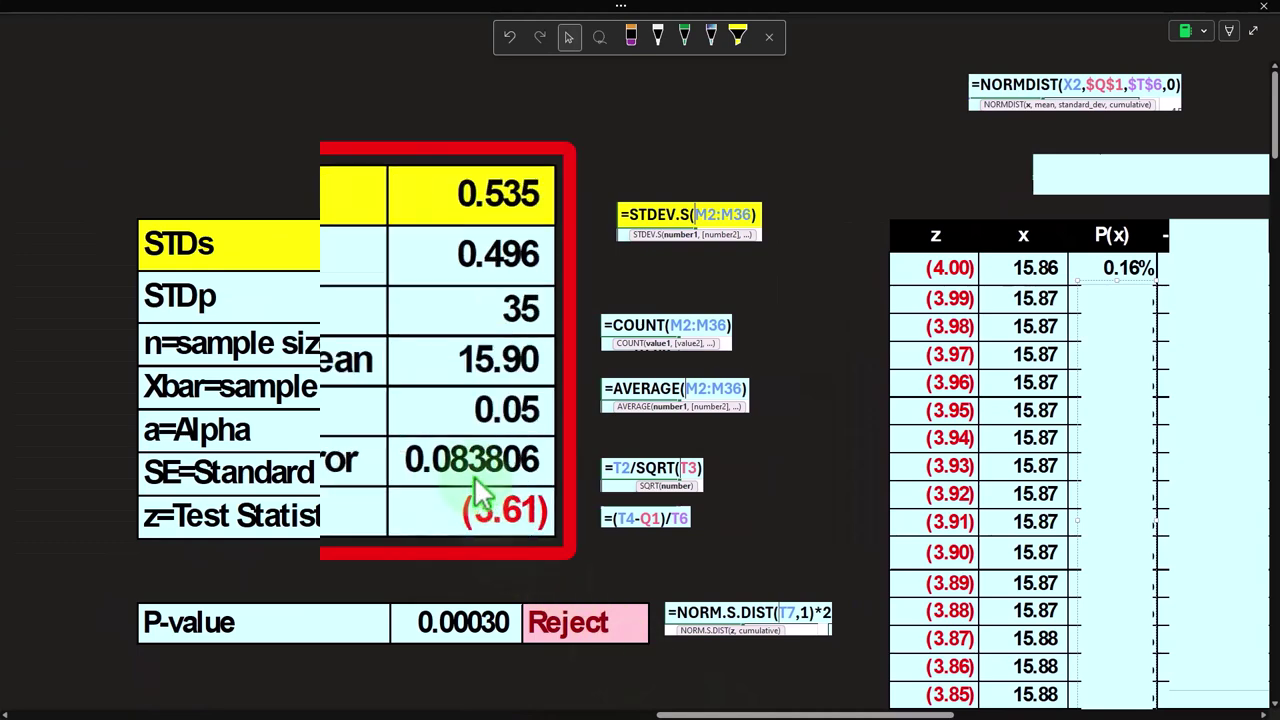
{"action": "left_click_drag", "start_coordinate": [720, 712], "coordinate": [830, 712]}
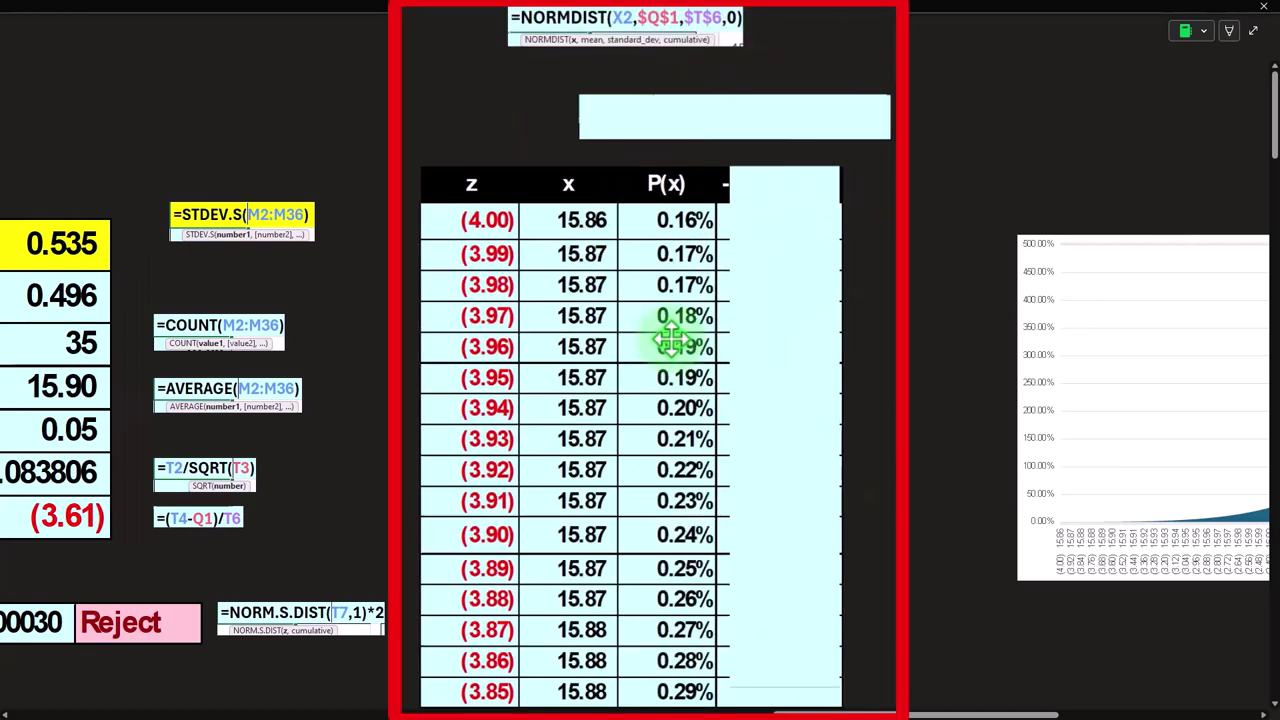
Step: Uncover the formula =IF(AND(W2>$T$11,W2<$T$12),Y2," ") and the header and first row of the -1.96>z<1.96 column
{"action": "left_click", "coordinate": [782, 100]}
{"action": "type", "text": "=IF(AND(W2>$T$11,W2<$T$12),Y2,\"\")"}
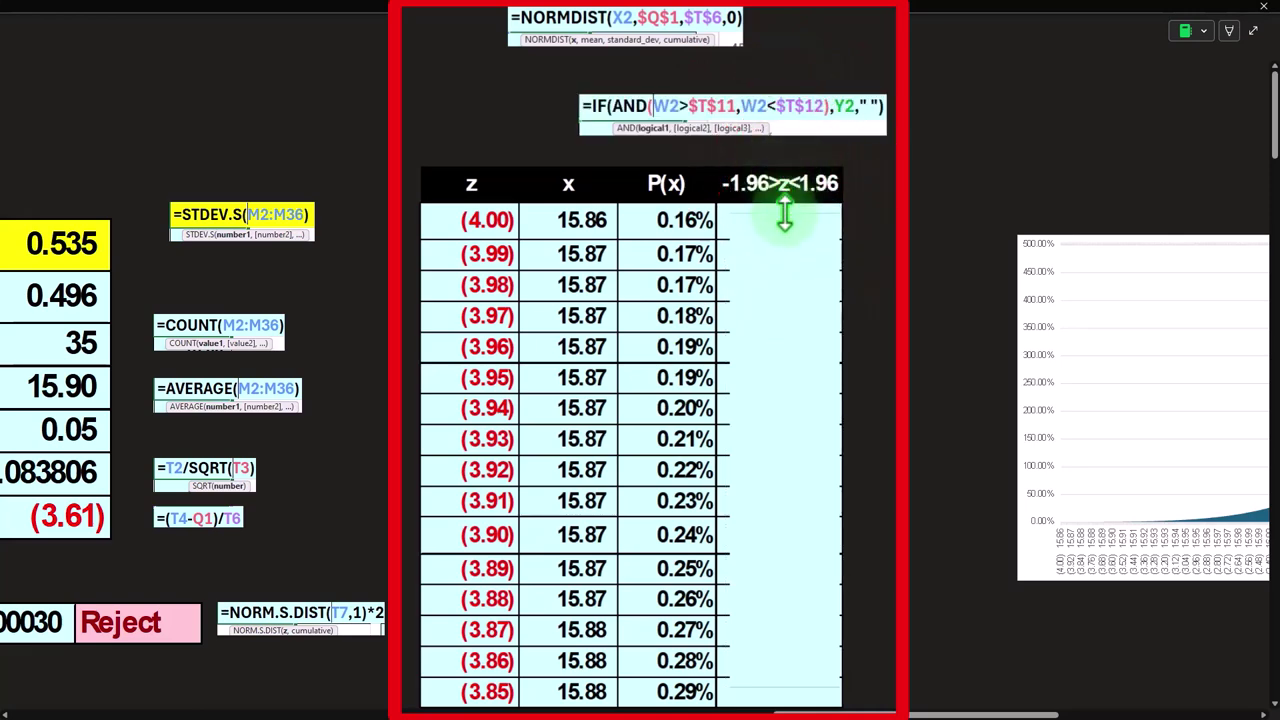
{"action": "left_click_drag", "start_coordinate": [934, 712], "coordinate": [964, 706]}
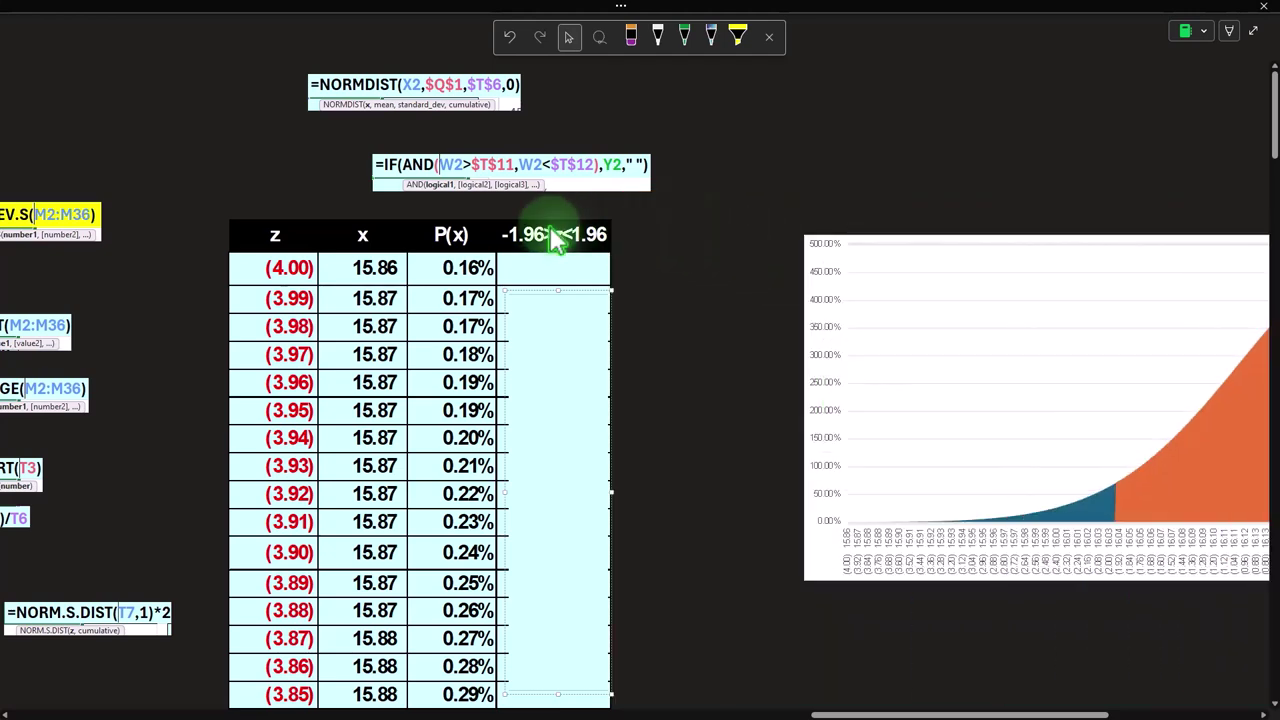
Step: Relate the IF formula to the Critical value lower and upper rows, and uncover the rest of the -1.96>z<1.96 column
{"action": "left_click", "coordinate": [887, 715]}
{"action": "left_click_drag", "start_coordinate": [887, 715], "coordinate": [720, 683]}
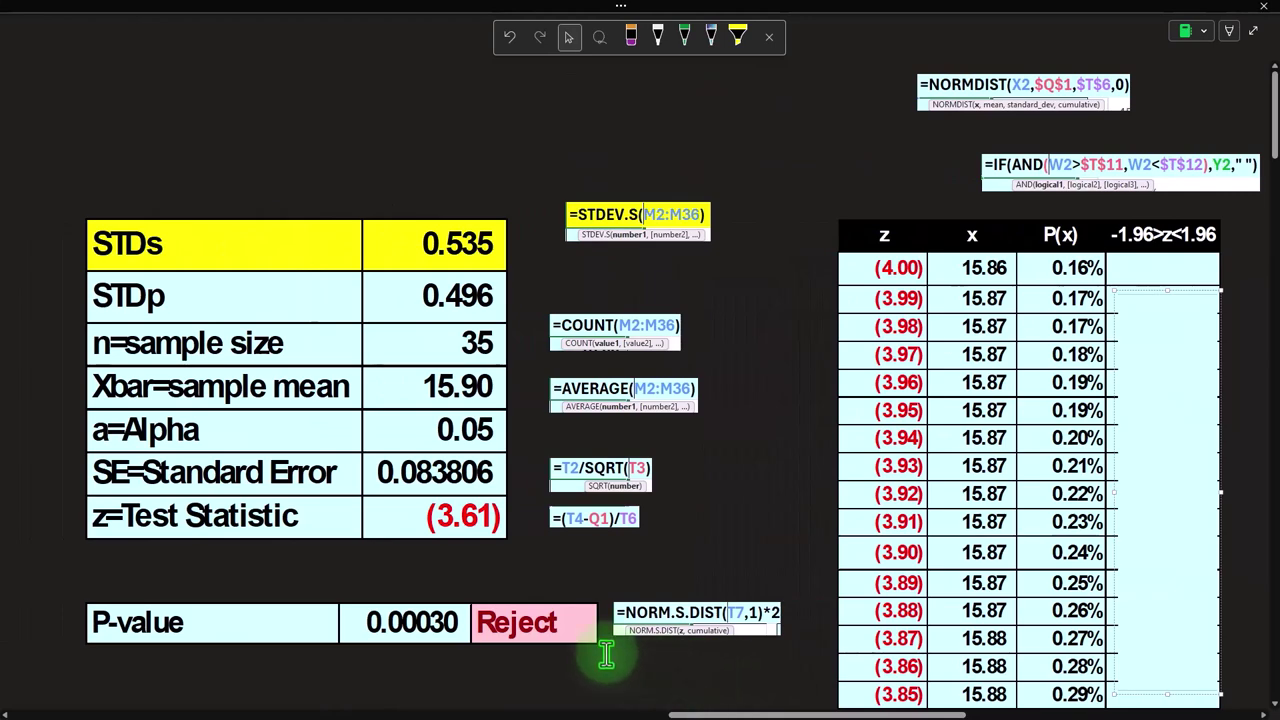
{"action": "scroll", "coordinate": [593, 650], "scroll_direction": "down", "scroll_amount": 4}
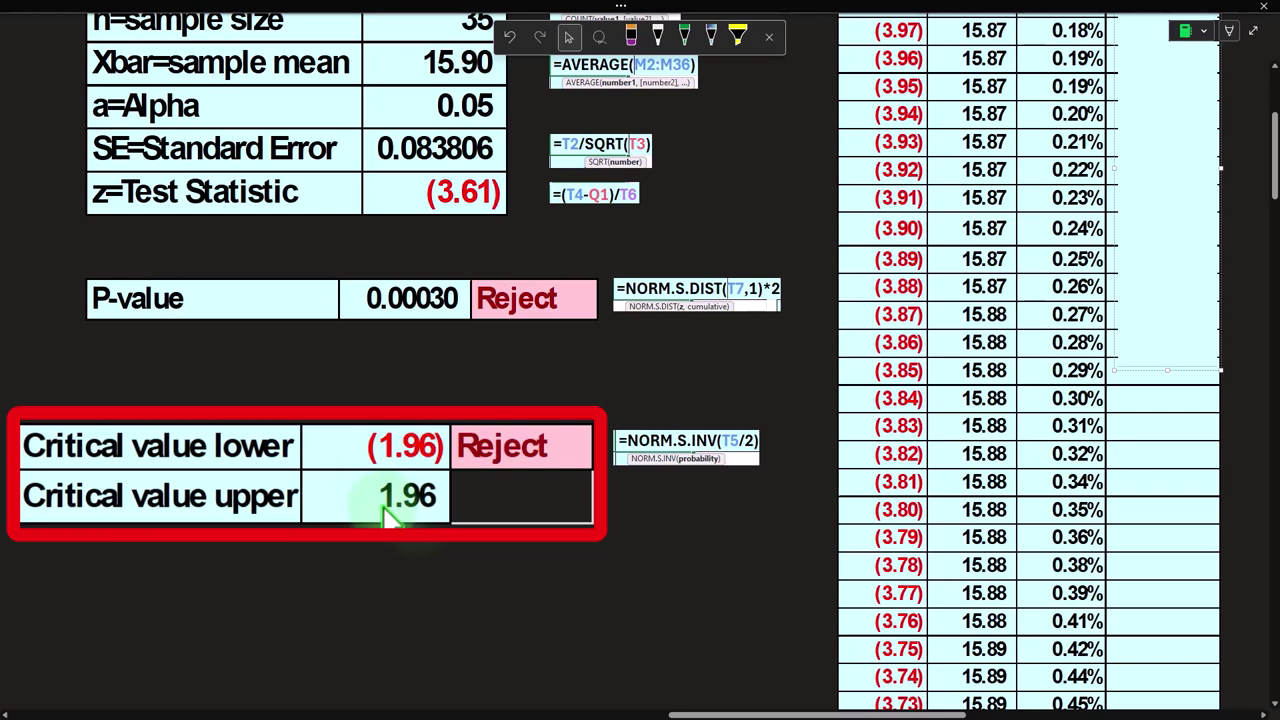
{"action": "left_click_drag", "start_coordinate": [774, 712], "coordinate": [846, 712]}
{"action": "scroll", "coordinate": [880, 643], "scroll_direction": "right", "scroll_amount": 3}
{"action": "scroll", "coordinate": [694, 423], "scroll_direction": "up", "scroll_amount": 4}
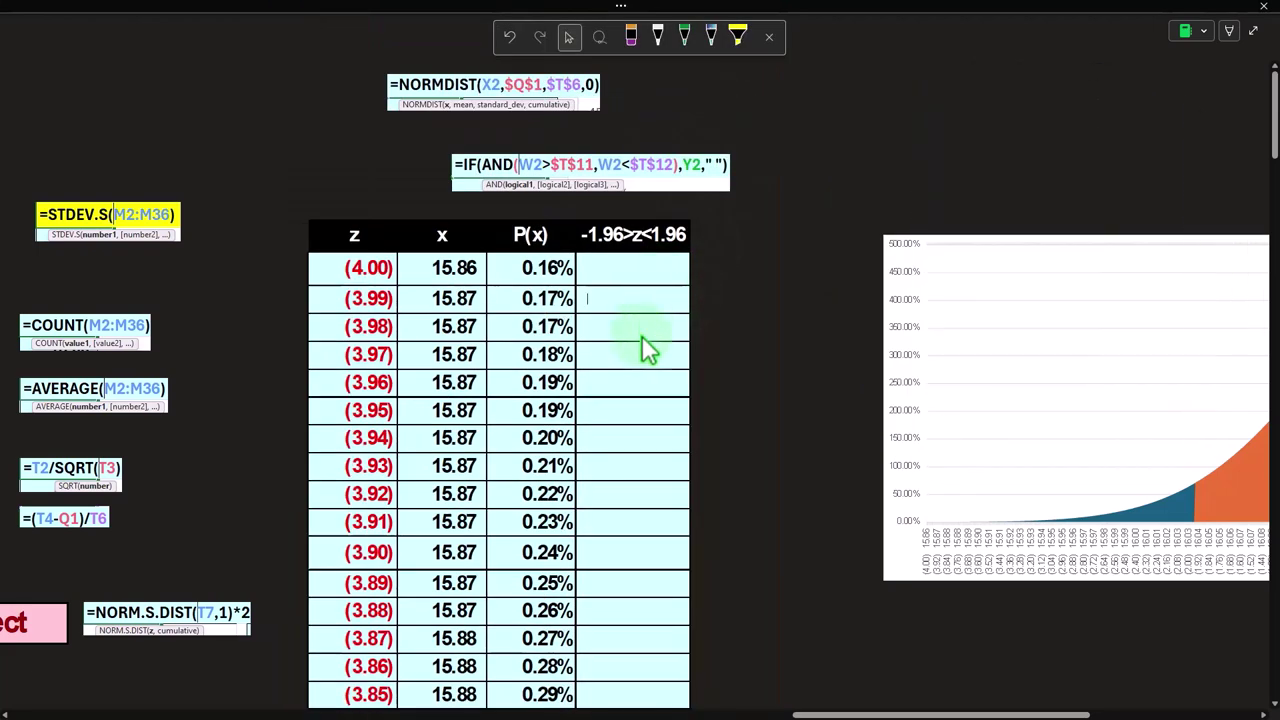
Step: Look through the -1.96>z<1.96 column, and relate it to the middle and tail regions of the bell curve chart
{"action": "scroll", "coordinate": [641, 335], "scroll_direction": "down", "scroll_amount": 2}
{"action": "scroll", "coordinate": [646, 385], "scroll_direction": "down", "scroll_amount": 10}
{"action": "scroll", "coordinate": [646, 392], "scroll_direction": "up", "scroll_amount": 10}
{"action": "scroll", "coordinate": [646, 392], "scroll_direction": "up", "scroll_amount": 2}
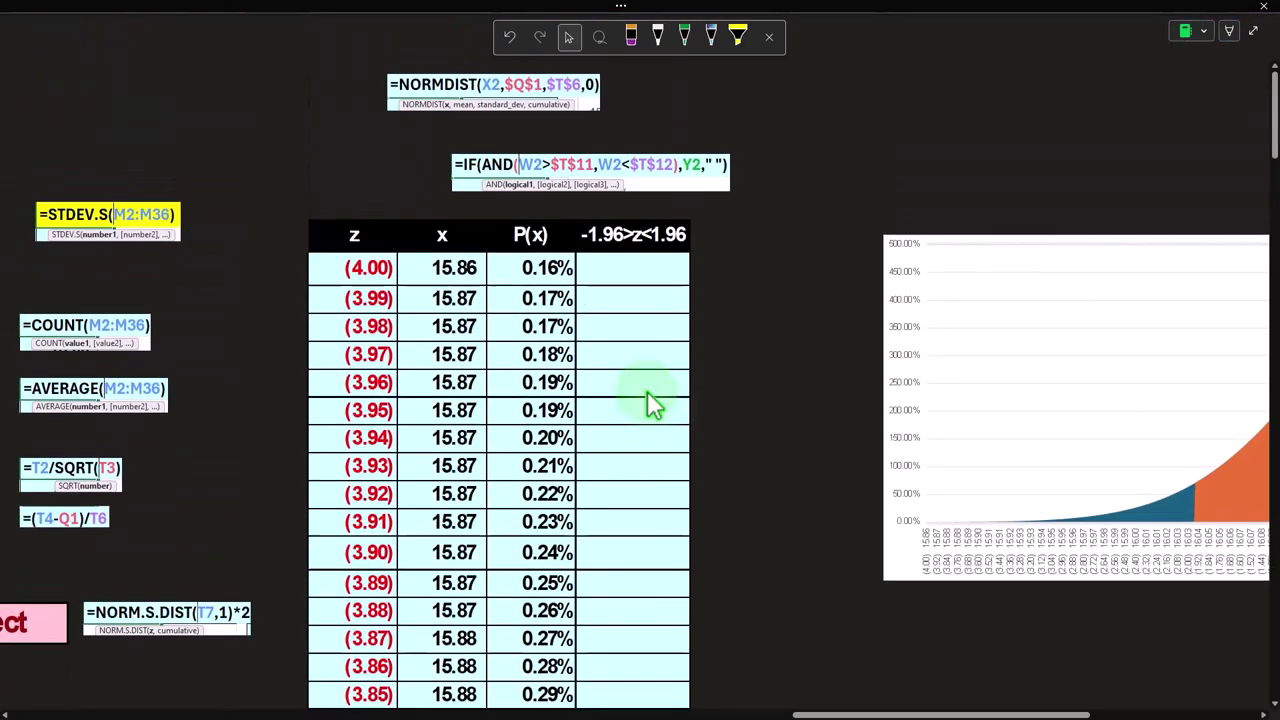
{"action": "left_click_drag", "start_coordinate": [829, 712], "coordinate": [988, 714]}
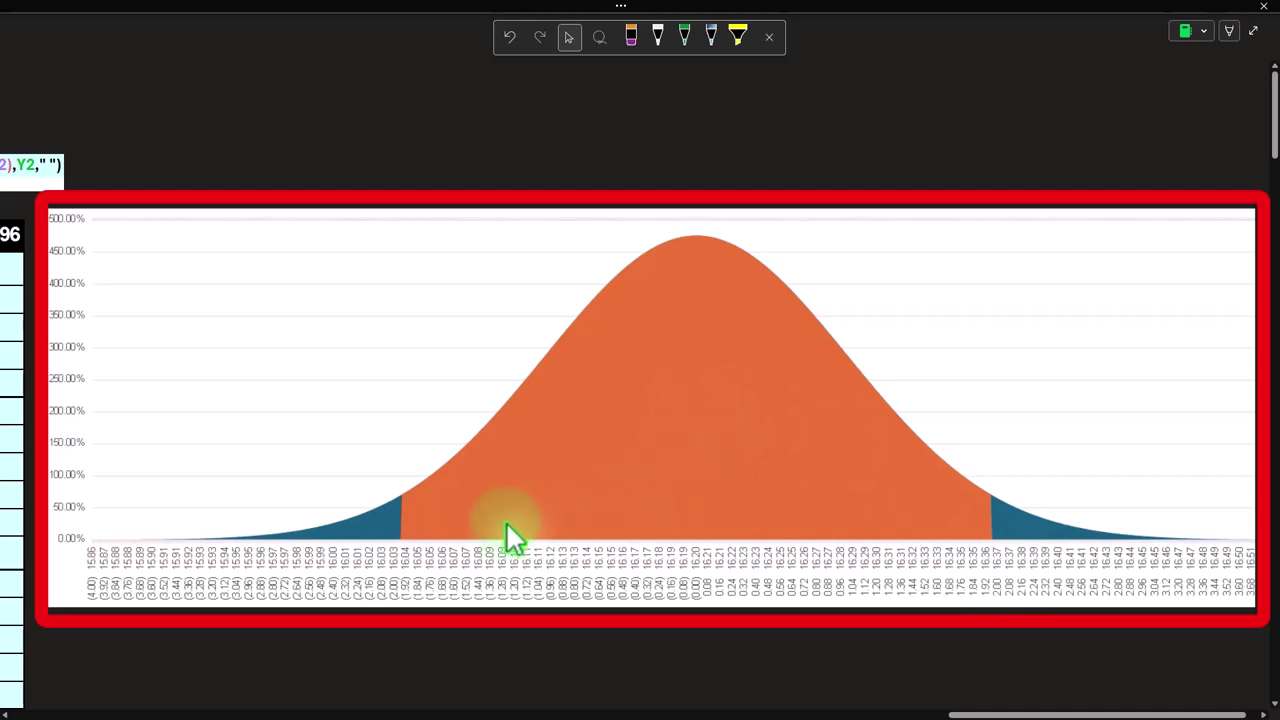
{"action": "left_click", "coordinate": [374, 526]}
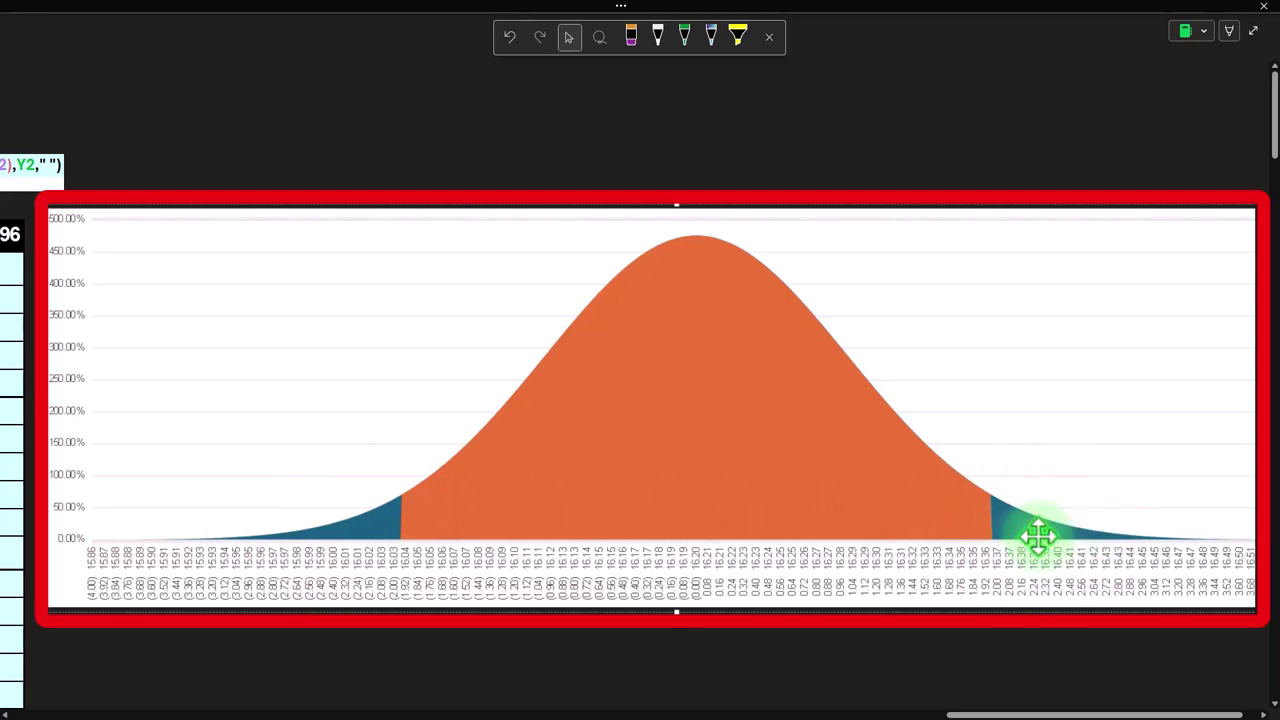
Step: Draw a green vertical line through the center of the bell curve, from the 16.20 axis label up to the peak
{"action": "left_click_drag", "start_coordinate": [1040, 712], "coordinate": [1051, 712]}
{"action": "left_click", "coordinate": [684, 37]}
{"action": "left_click_drag", "start_coordinate": [655, 523], "coordinate": [658, 249]}
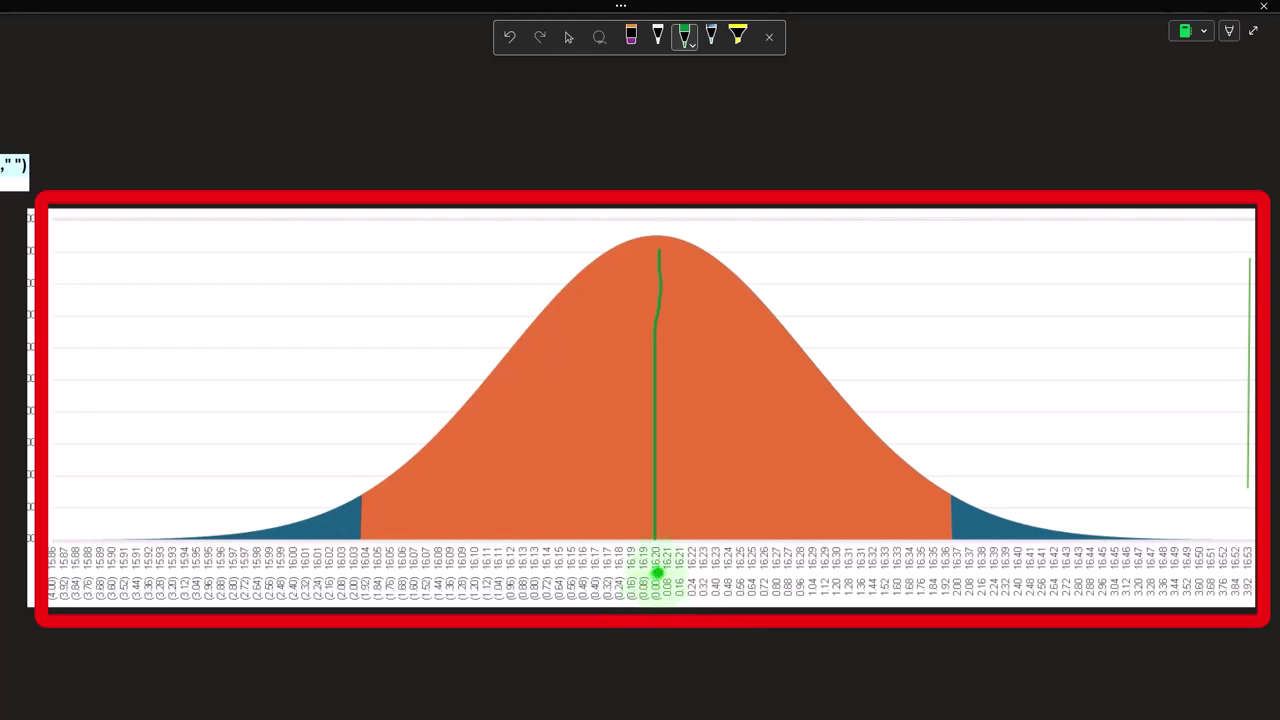
Step: Review the hypothesized mean, sample mean and test statistic, and mark a green dot near 15.90 on the bell curve's baseline
{"action": "left_click_drag", "start_coordinate": [980, 708], "coordinate": [634, 706]}
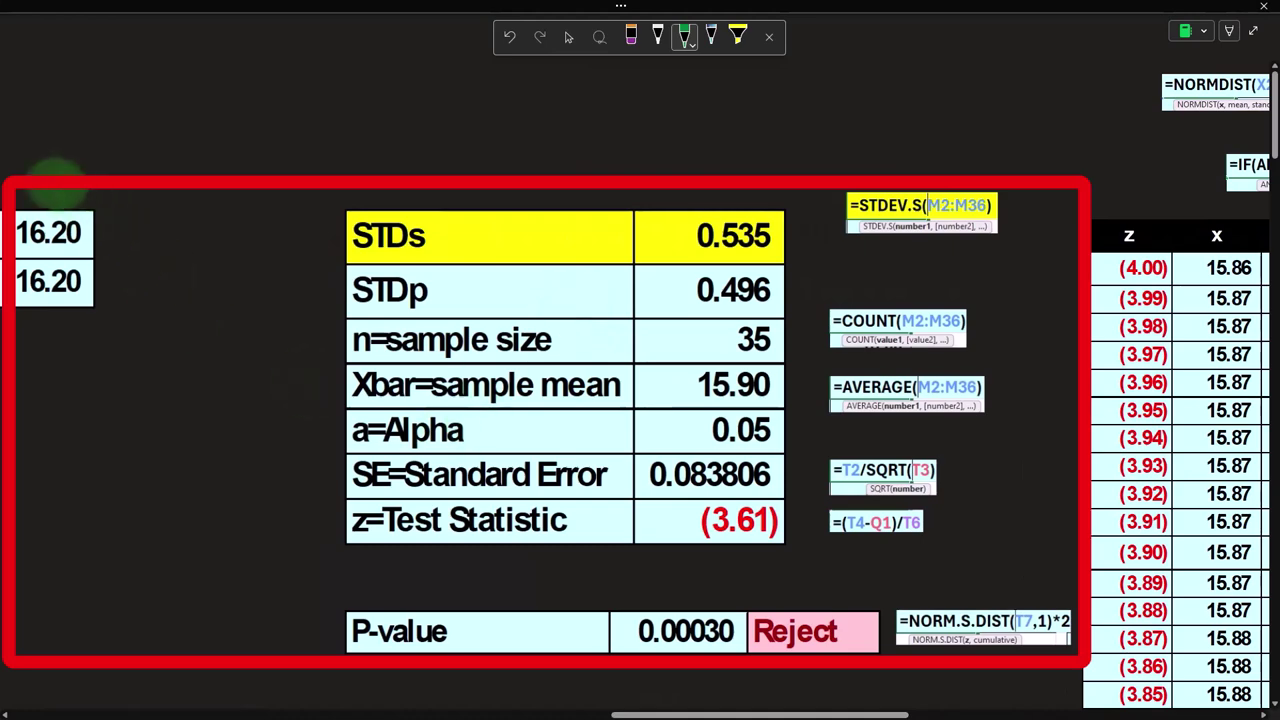
{"action": "left_click_drag", "start_coordinate": [640, 704], "coordinate": [729, 702]}
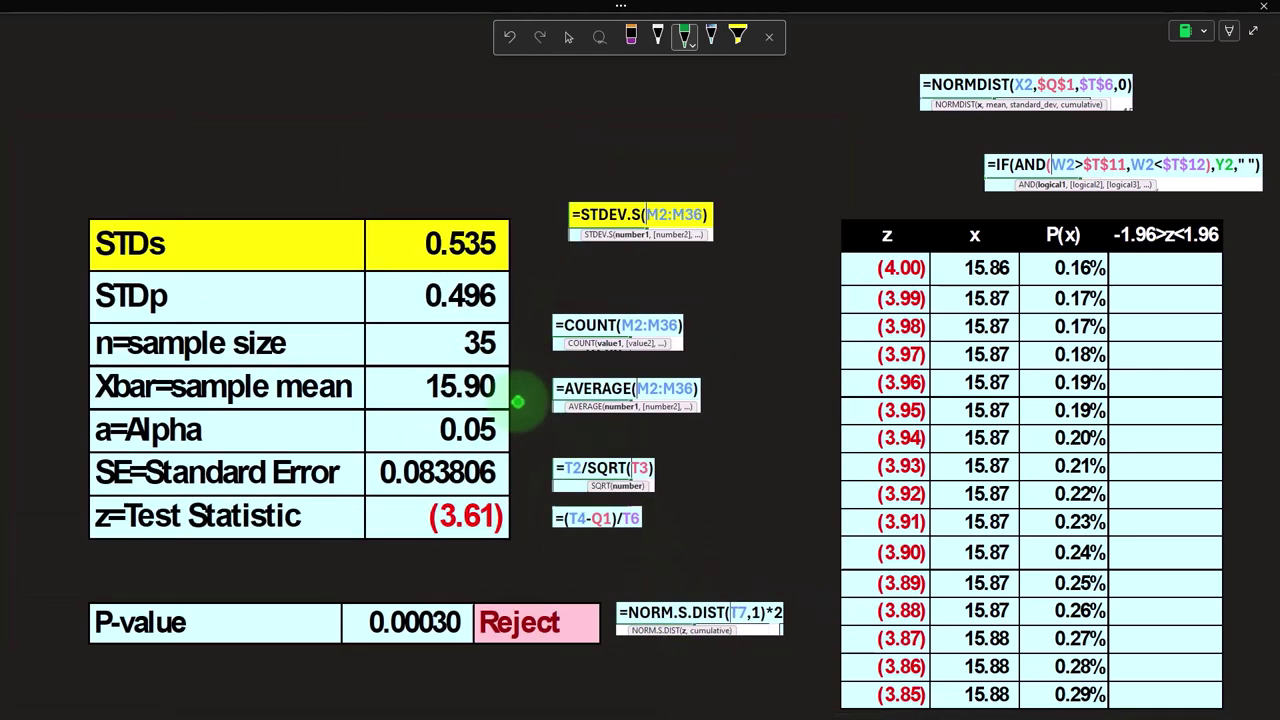
{"action": "scroll", "coordinate": [517, 401], "scroll_direction": "down", "scroll_amount": 2}
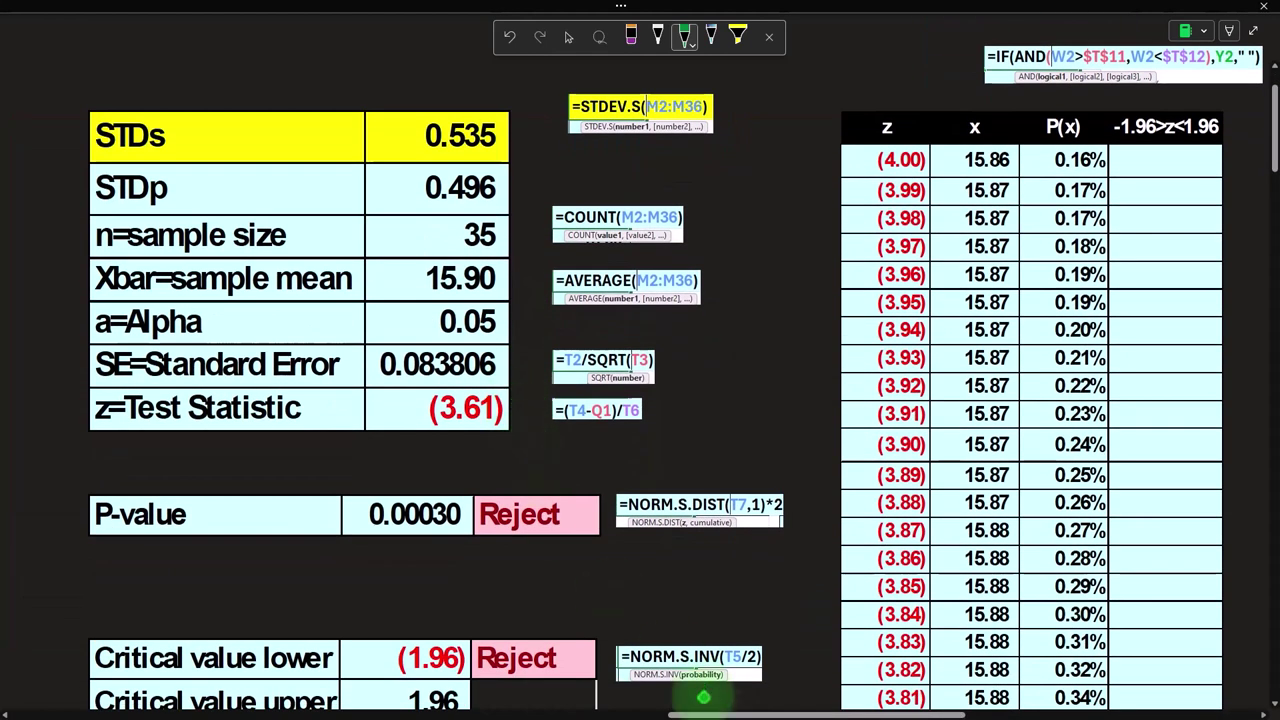
{"action": "left_click", "coordinate": [745, 716]}
{"action": "left_click_drag", "start_coordinate": [745, 716], "coordinate": [1055, 716]}
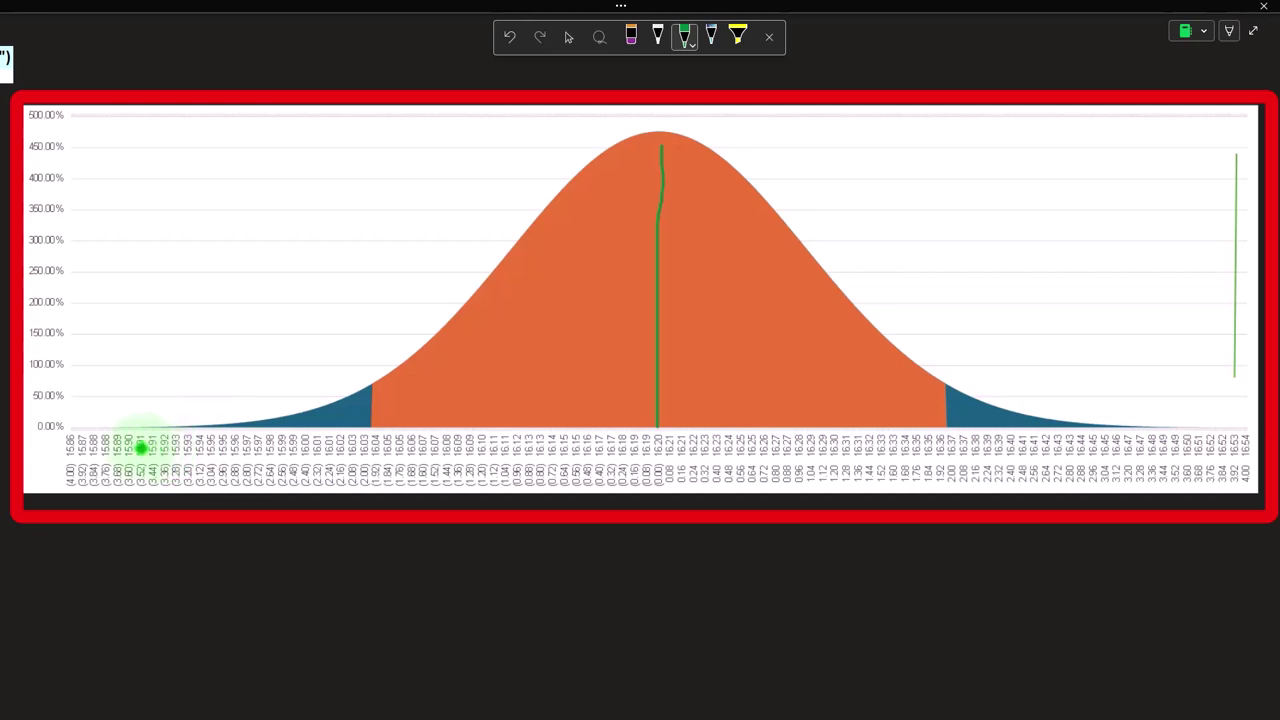
{"action": "left_click", "coordinate": [132, 425]}
Step: Review the P-value and critical value rows, and enlarge the green mark near 15.90 in the bell curve's lower tail
{"action": "left_click_drag", "start_coordinate": [1057, 710], "coordinate": [707, 708]}
{"action": "scroll", "coordinate": [640, 600], "scroll_direction": "down", "scroll_amount": 2}
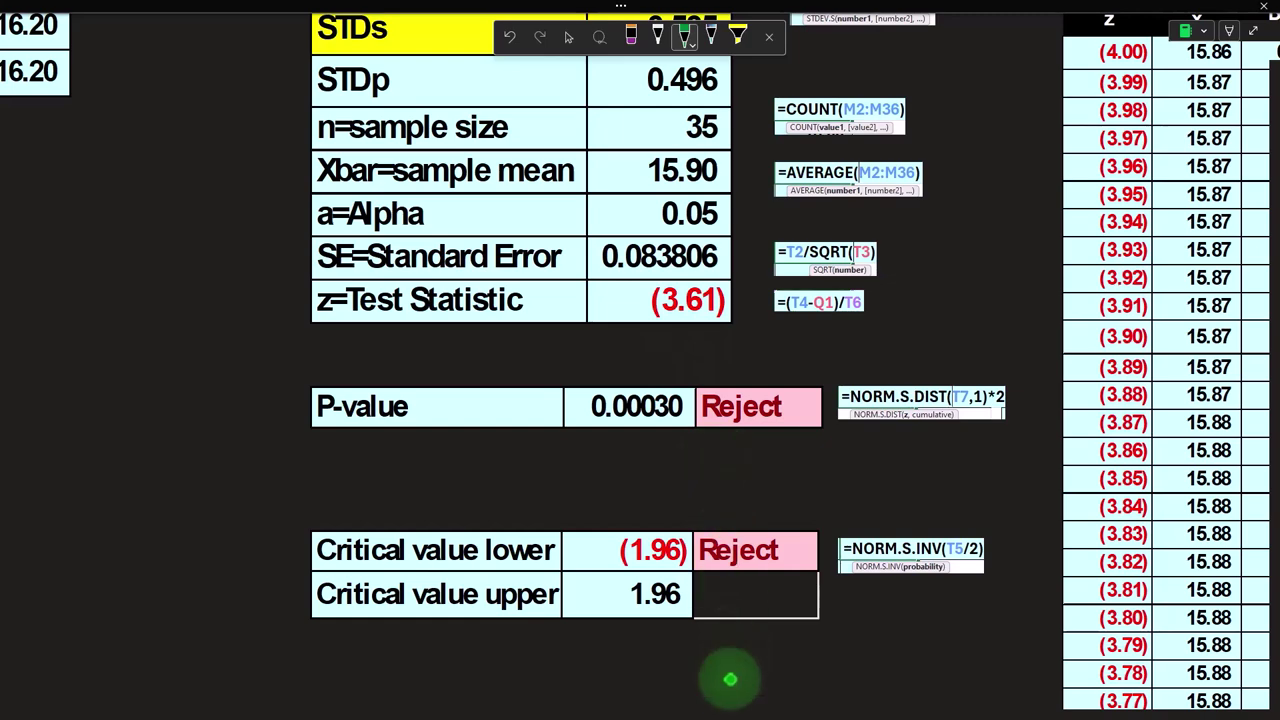
{"action": "left_click_drag", "start_coordinate": [723, 712], "coordinate": [1045, 712]}
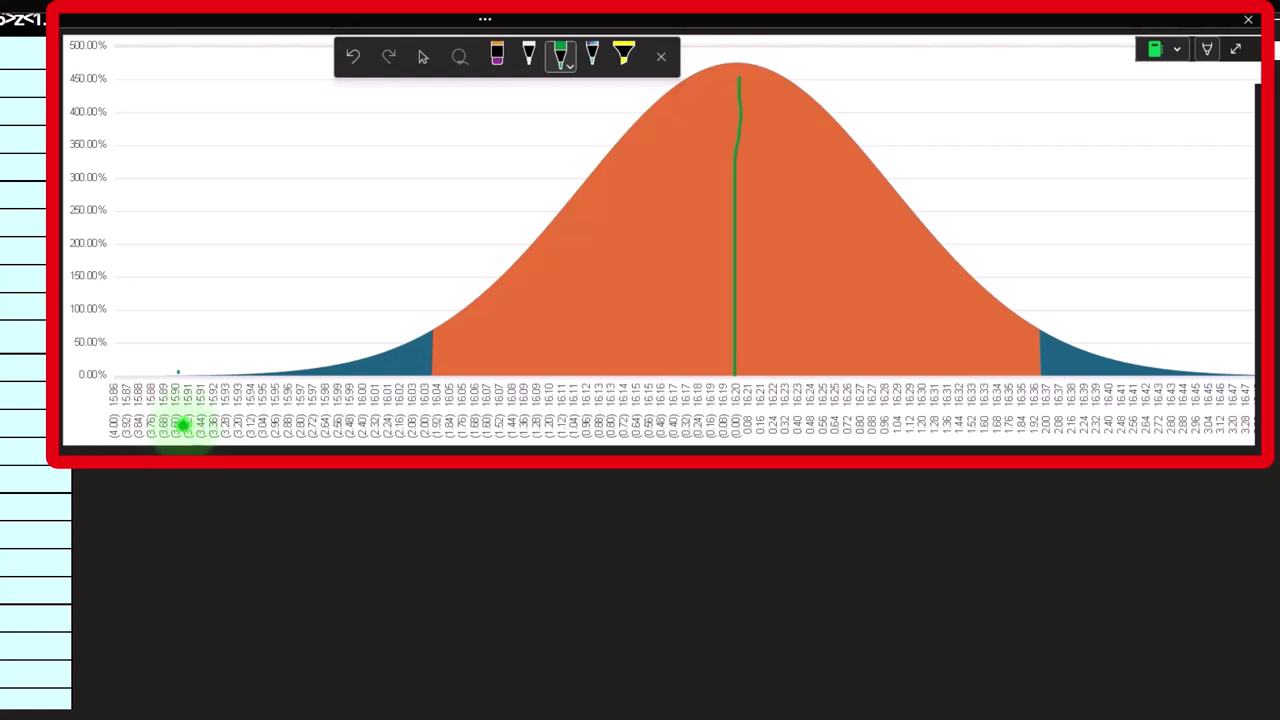
{"action": "left_click", "coordinate": [177, 373]}
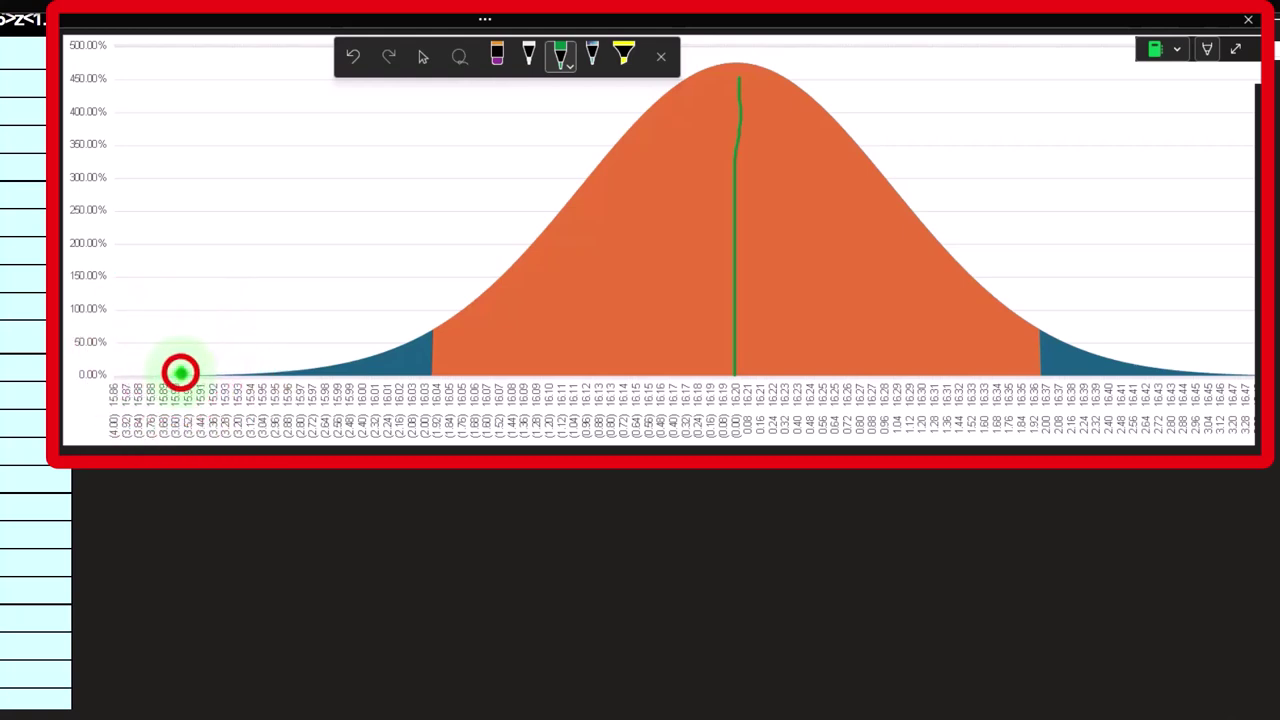
{"action": "left_click_drag", "start_coordinate": [177, 370], "coordinate": [181, 366]}
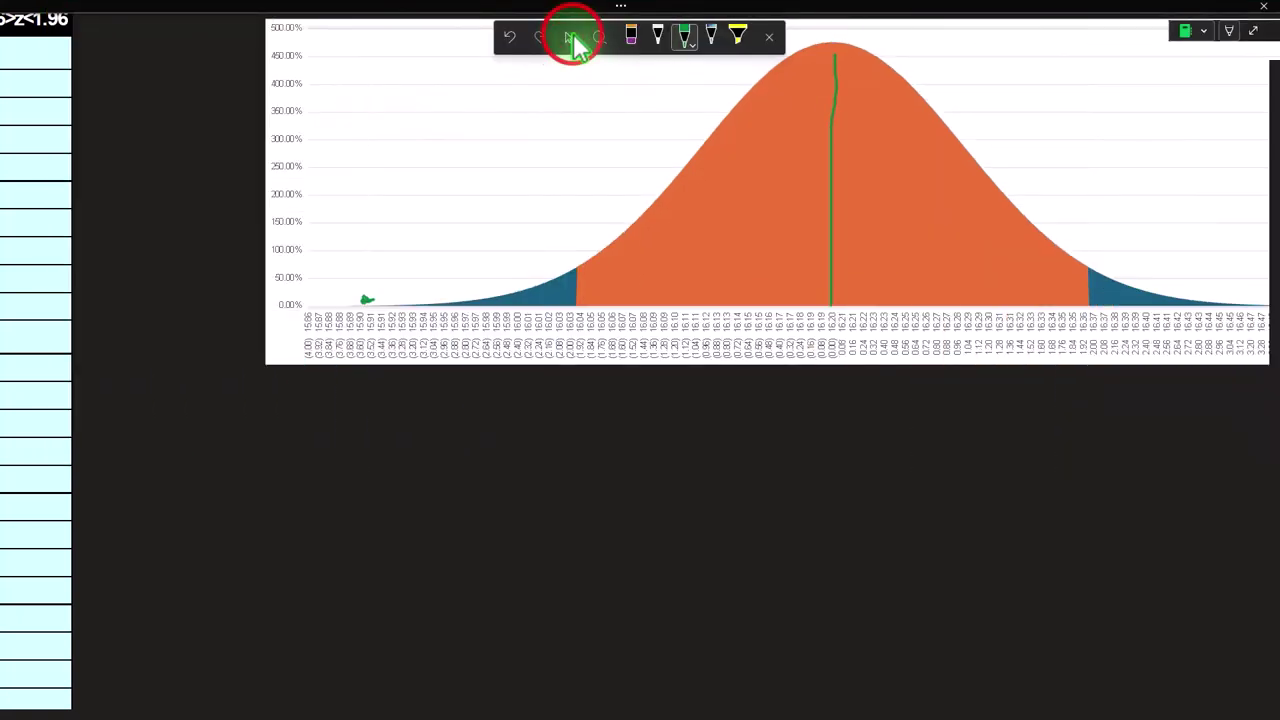
{"action": "left_click", "coordinate": [423, 57]}
Step: Relate the Critical value lower and upper rows to the tail boundaries and the green mark on the bell curve chart
{"action": "scroll", "coordinate": [705, 275], "scroll_direction": "up", "scroll_amount": 3}
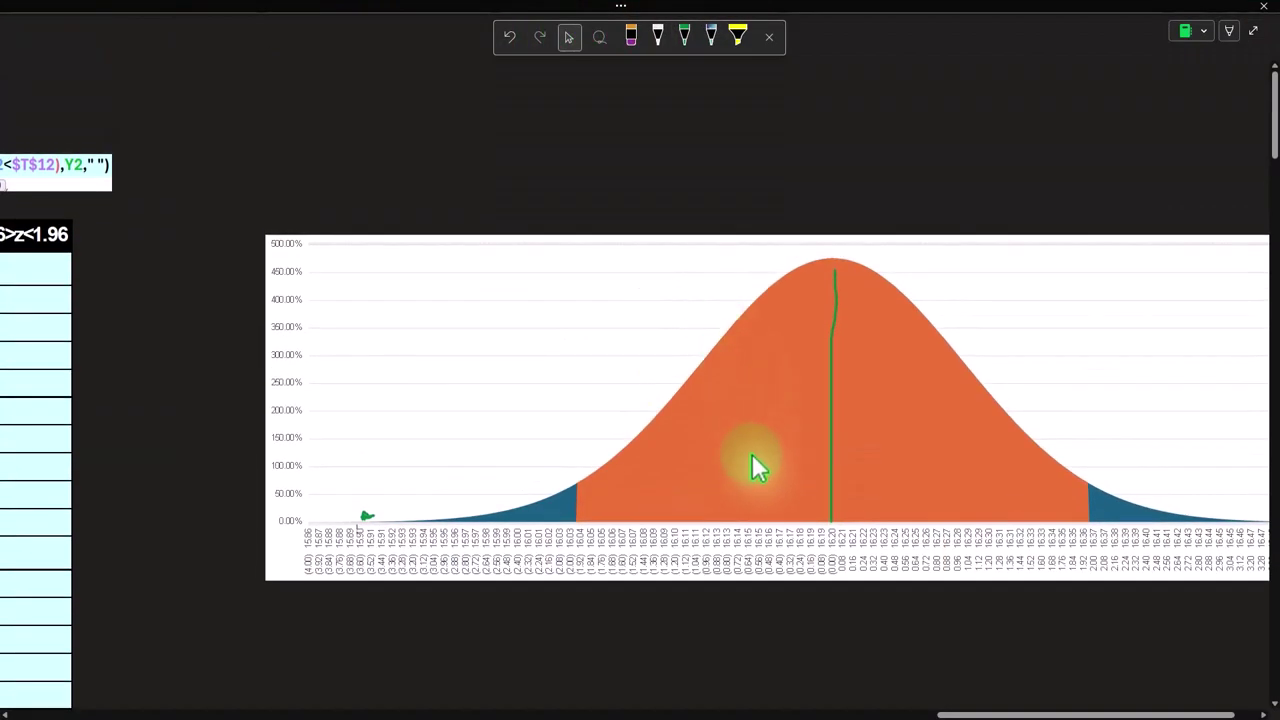
{"action": "left_click_drag", "start_coordinate": [951, 709], "coordinate": [688, 711]}
{"action": "scroll", "coordinate": [535, 583], "scroll_direction": "down", "scroll_amount": 3}
{"action": "scroll", "coordinate": [535, 583], "scroll_direction": "down", "scroll_amount": 1}
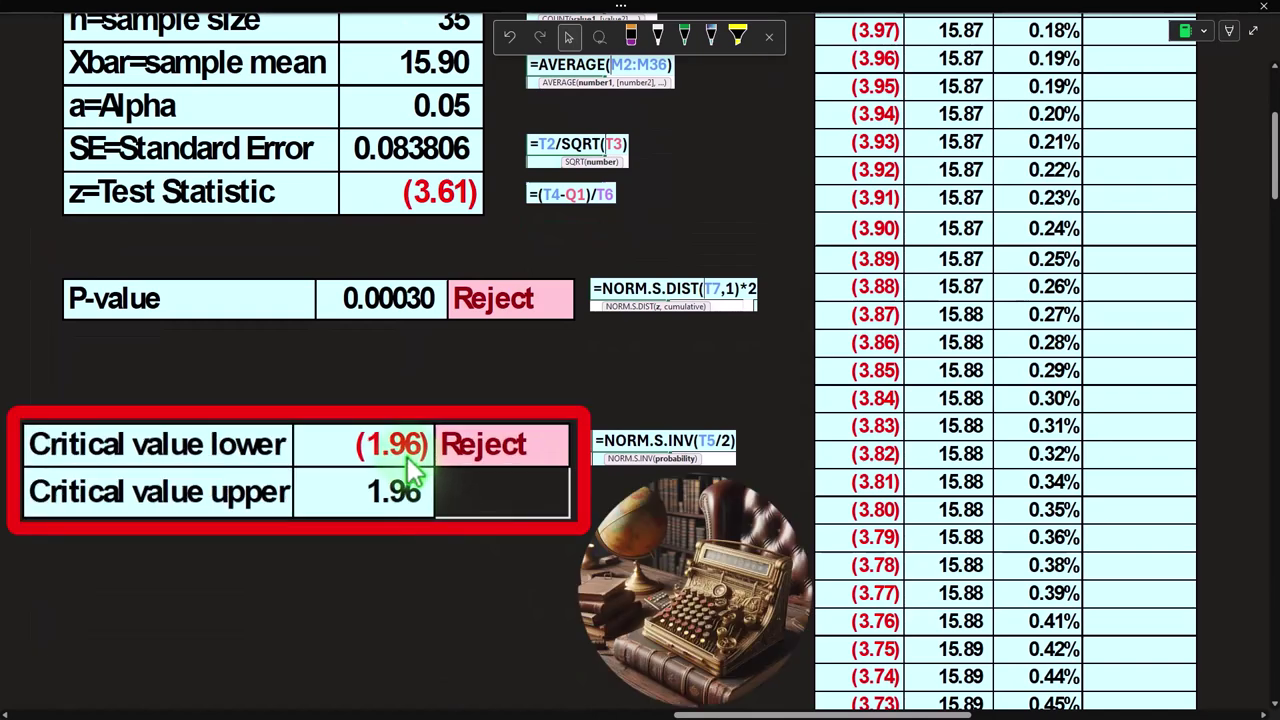
{"action": "left_click_drag", "start_coordinate": [737, 712], "coordinate": [1000, 710]}
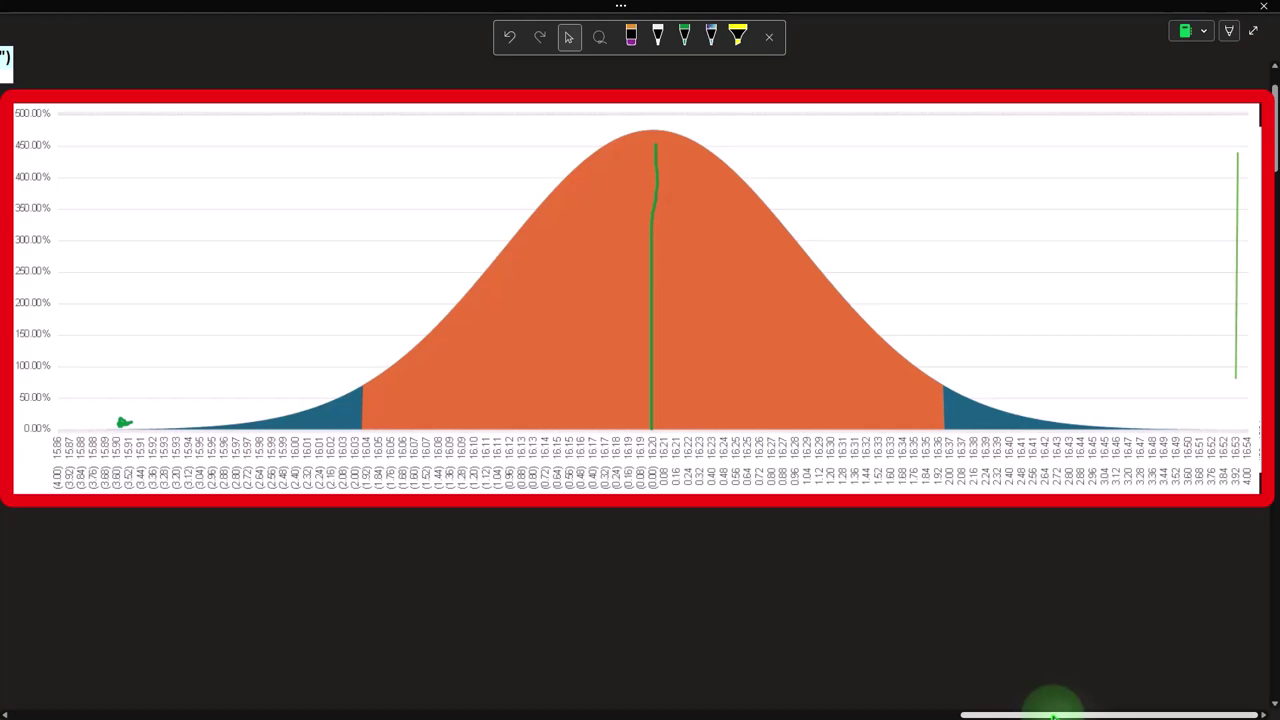
{"action": "left_click_drag", "start_coordinate": [1053, 715], "coordinate": [750, 713]}
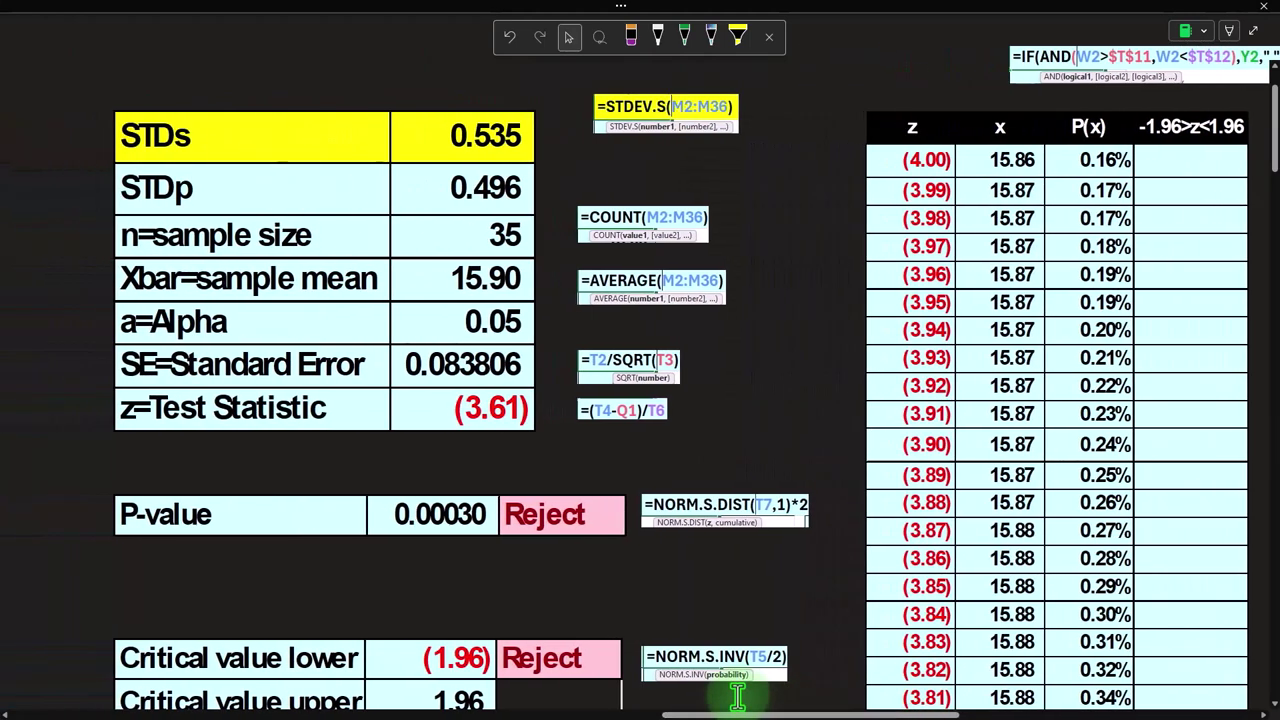